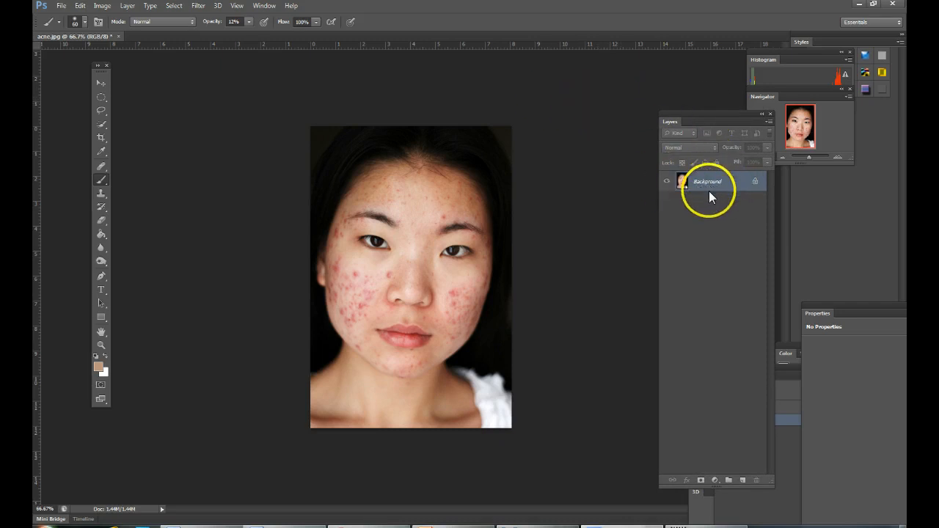
# Duplicate the Background layer and name the copy "spot healing brush"
pyautogui.moveTo(709, 193); pyautogui.dragTo(707, 190)
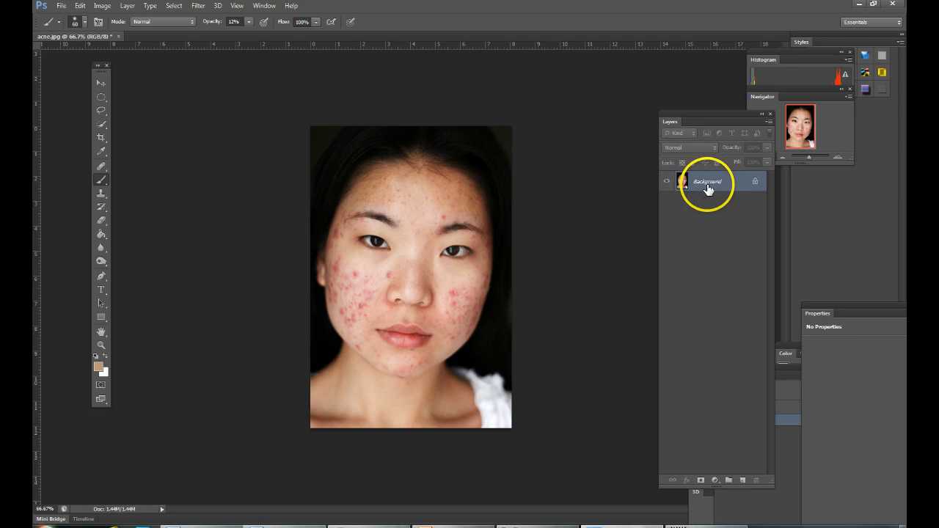
pyautogui.rightClick(709, 187)
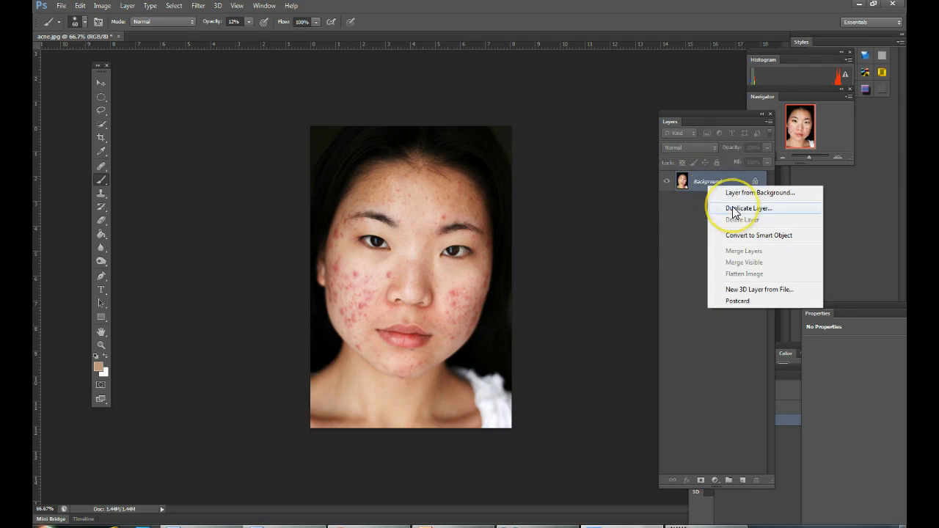
pyautogui.click(734, 209)
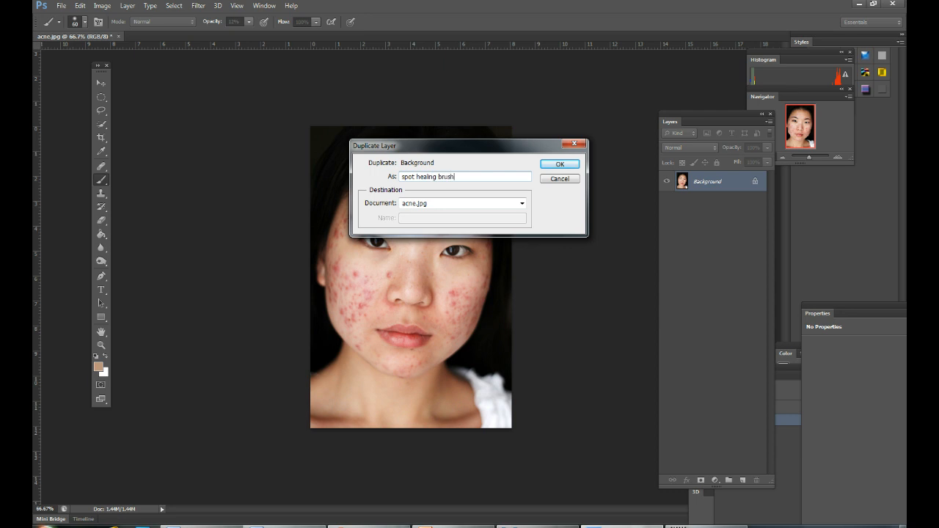
pyautogui.press('Return')
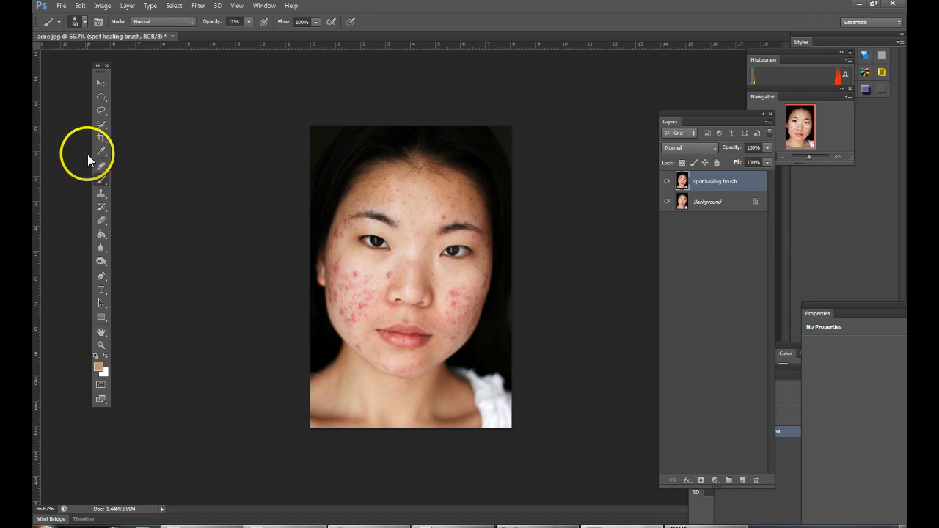
# Switch to the Spot Healing Brush tool for retouching the skin on the duplicated layer
pyautogui.click(103, 166)
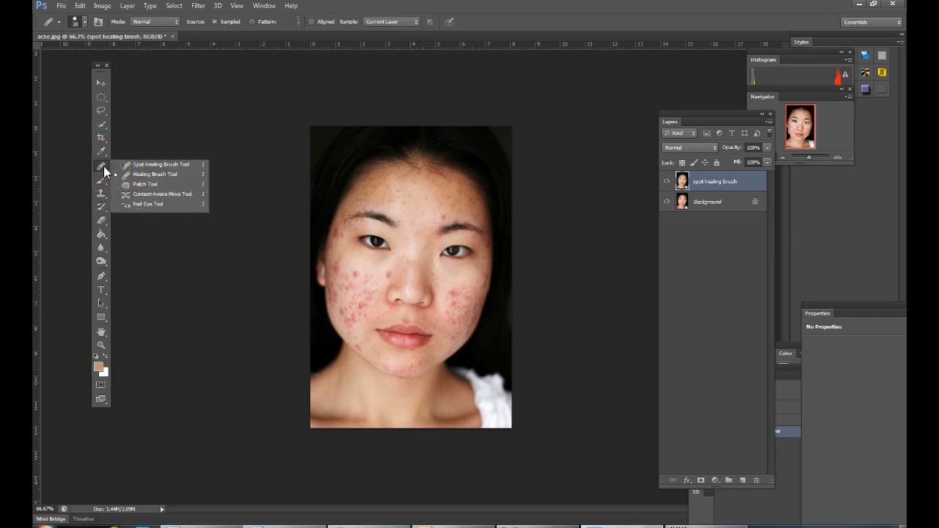
pyautogui.click(155, 166)
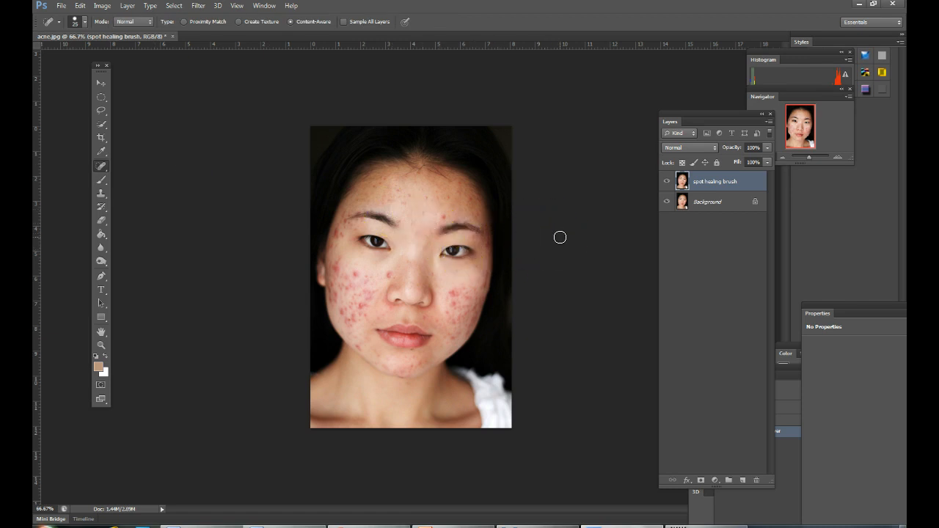
pyautogui.hotkey('ctrl', '+')
pyautogui.hotkey('ctrl', '+')
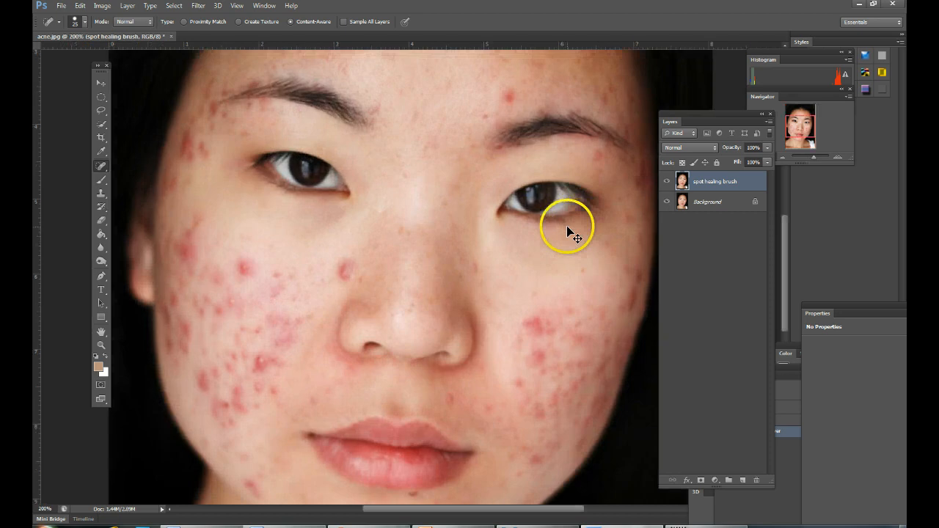
pyautogui.hotkey('ctrl', 'z')
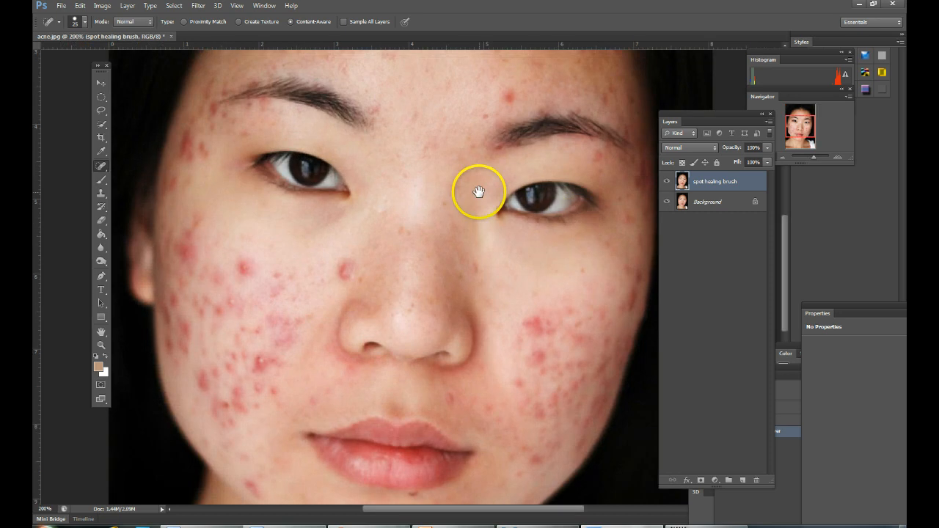
pyautogui.moveTo(406, 236); pyautogui.dragTo(403, 264)
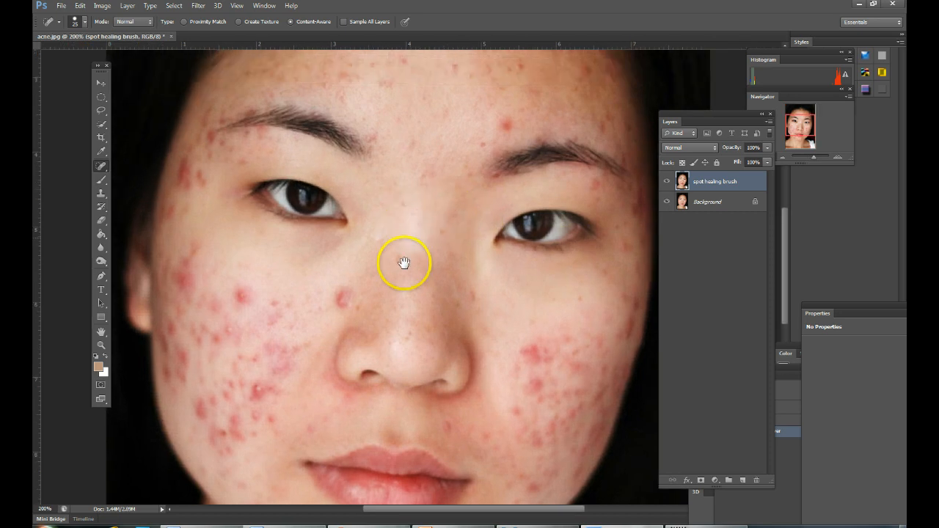
pyautogui.moveTo(424, 157); pyautogui.dragTo(398, 262)
pyautogui.moveTo(416, 206); pyautogui.dragTo(415, 223)
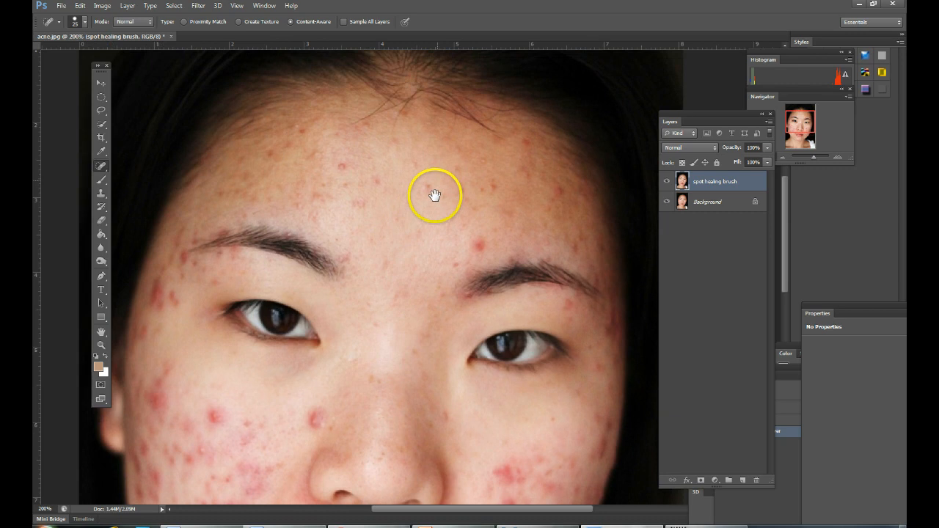
pyautogui.moveTo(436, 184); pyautogui.dragTo(428, 167)
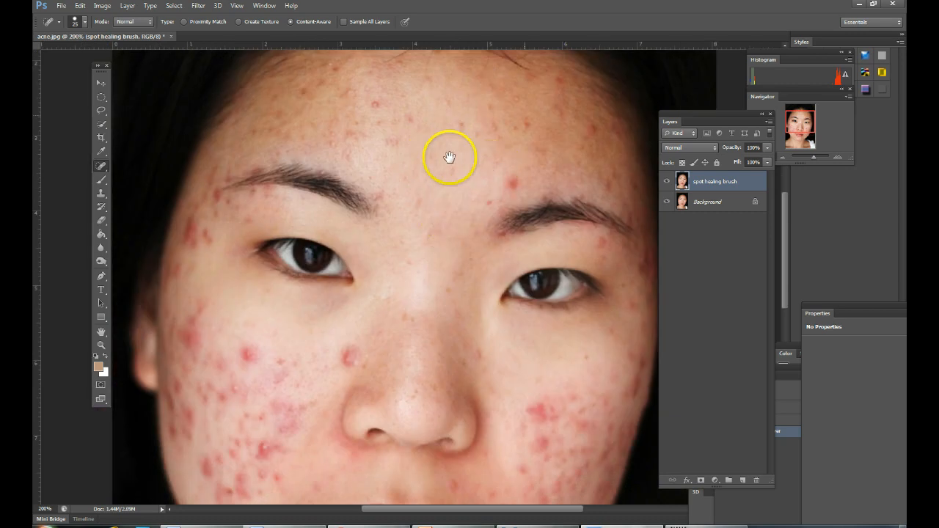
pyautogui.moveTo(449, 157); pyautogui.dragTo(464, 138)
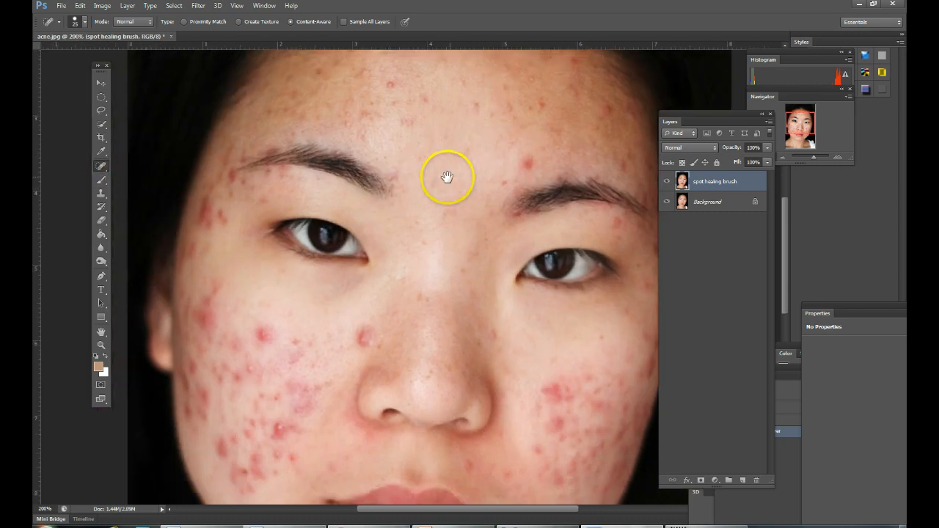
pyautogui.moveTo(456, 177); pyautogui.dragTo(426, 180)
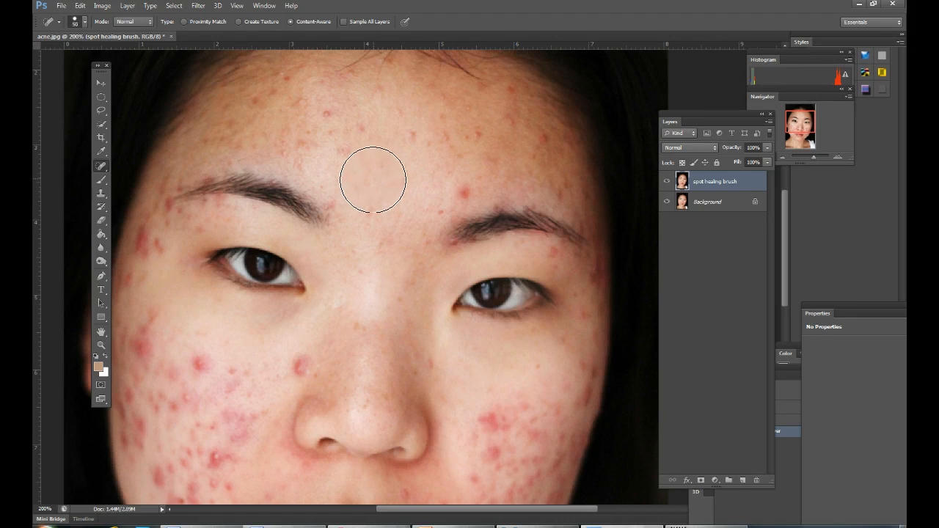
# Adjust the Spot Healing Brush size to 35 px to suit the larger blemishes
pyautogui.click(84, 26)
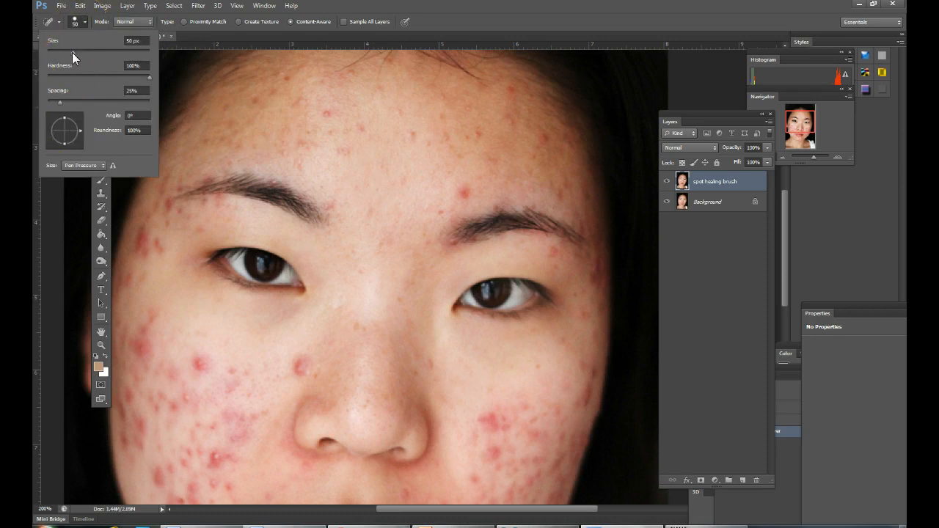
pyautogui.moveTo(72, 52); pyautogui.dragTo(63, 52)
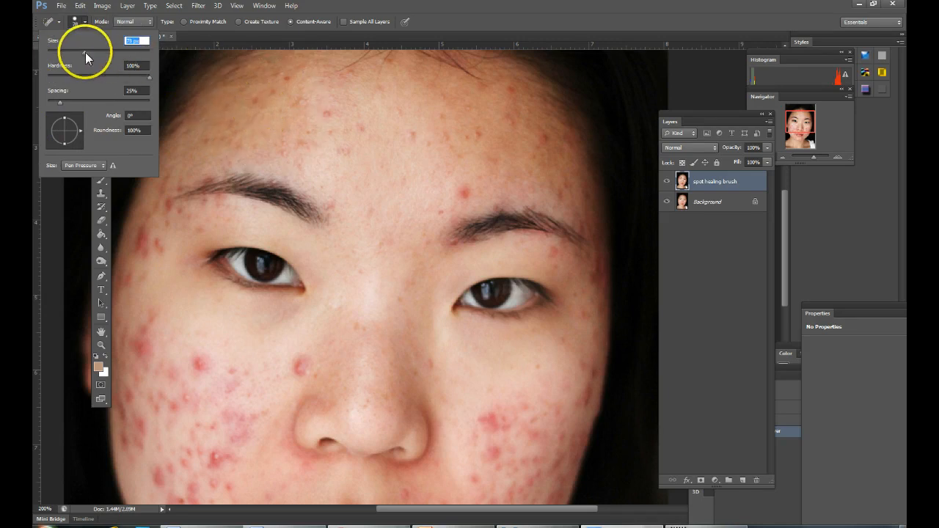
pyautogui.moveTo(85, 53); pyautogui.dragTo(74, 52)
pyautogui.click(610, 92)
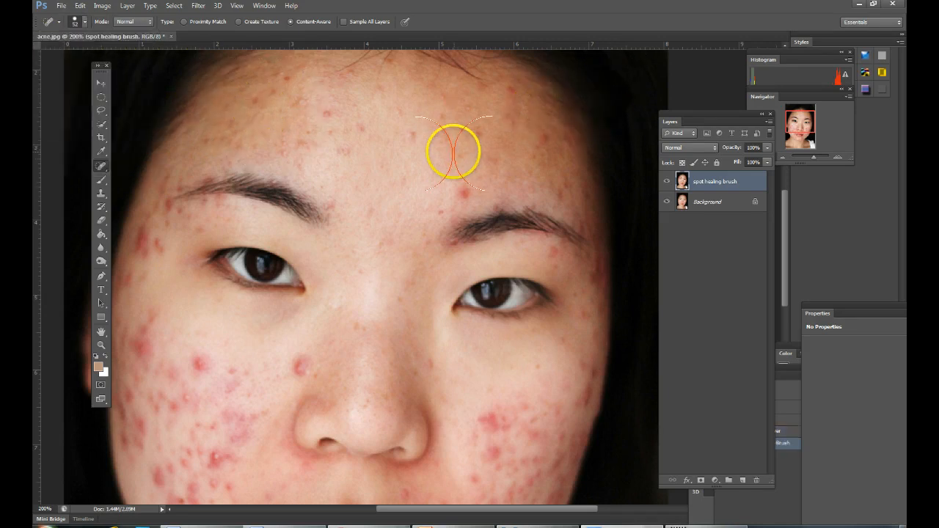
pyautogui.press('[')
pyautogui.press('[')
pyautogui.press('[')
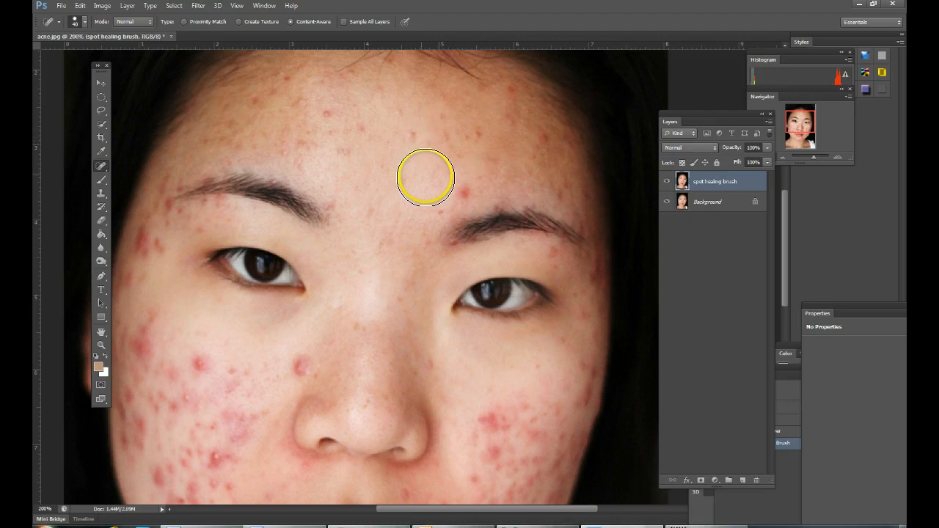
pyautogui.press('[')
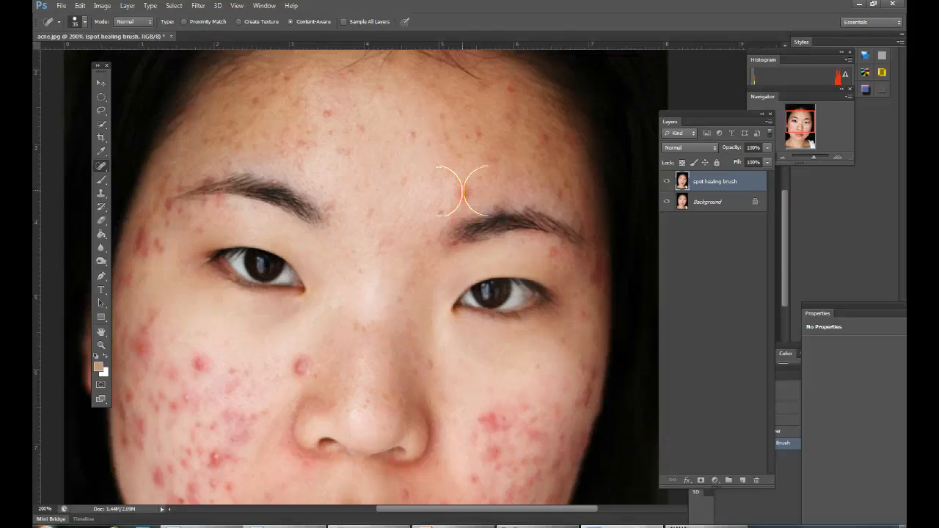
# Heal the red spot above the image-right eyebrow, the round pimple on the image-left cheek and the one beside the nose
pyautogui.click(541, 203)
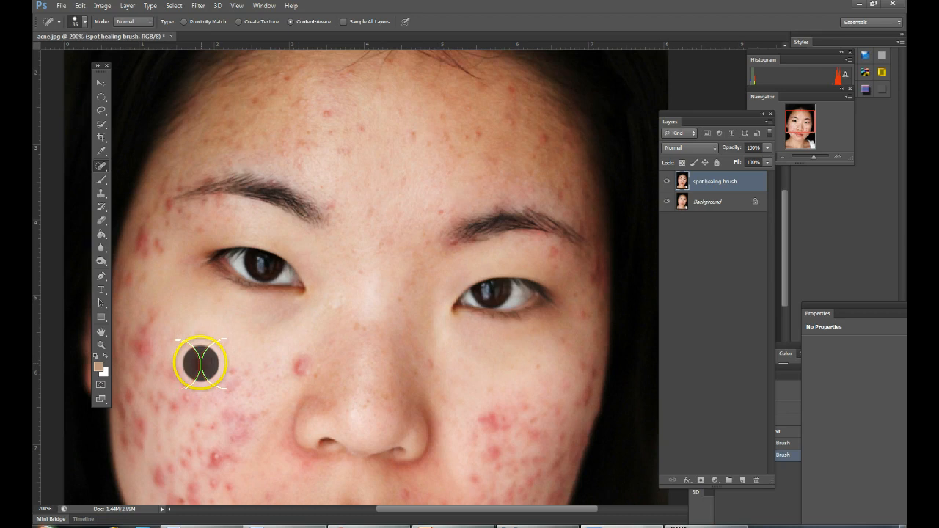
pyautogui.click(200, 363)
pyautogui.click(303, 367)
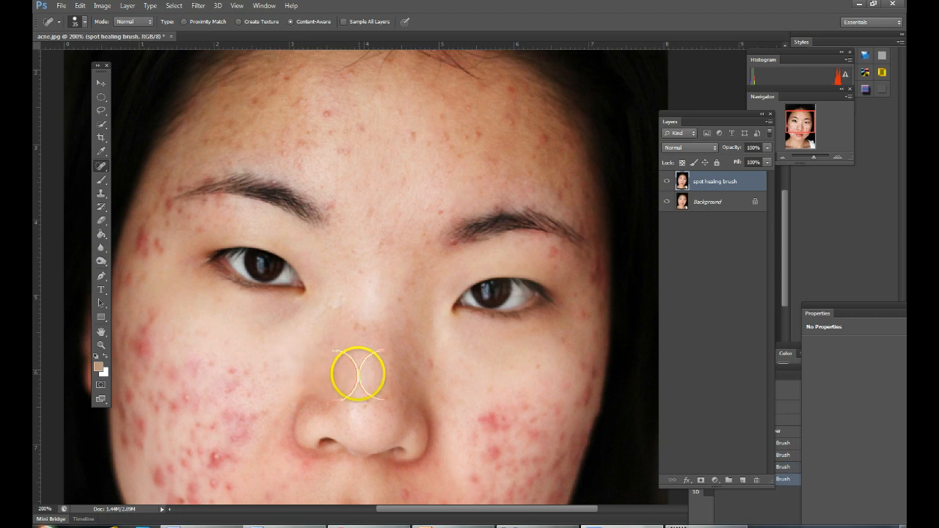
# Heal the blemishes across the middle of the forehead and the spot at the inner end of the image-left eyebrow
pyautogui.click(327, 113)
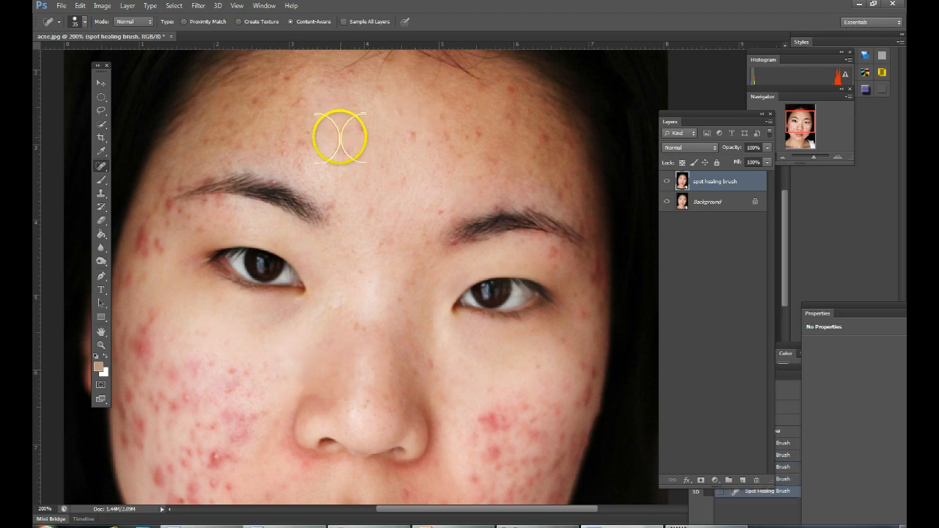
pyautogui.click(341, 135)
pyautogui.click(361, 131)
pyautogui.click(414, 134)
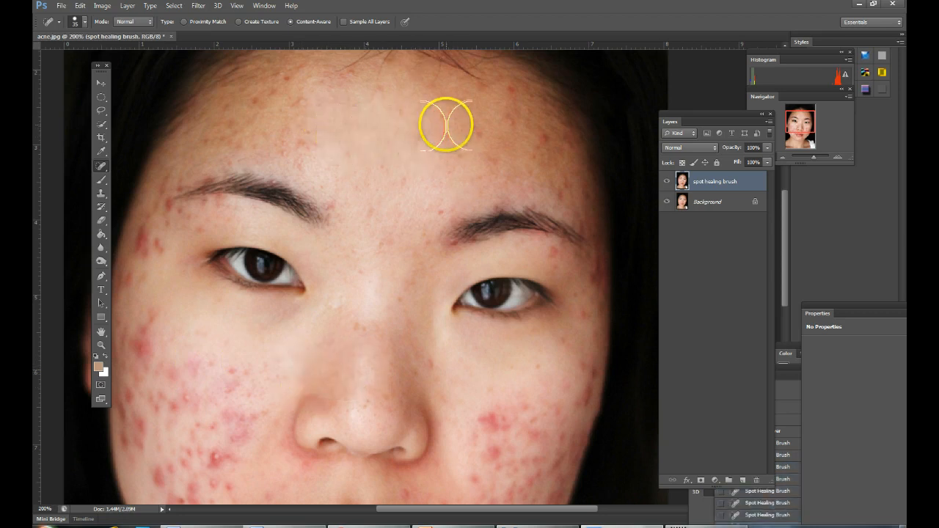
pyautogui.click(447, 125)
pyautogui.click(475, 133)
pyautogui.click(340, 204)
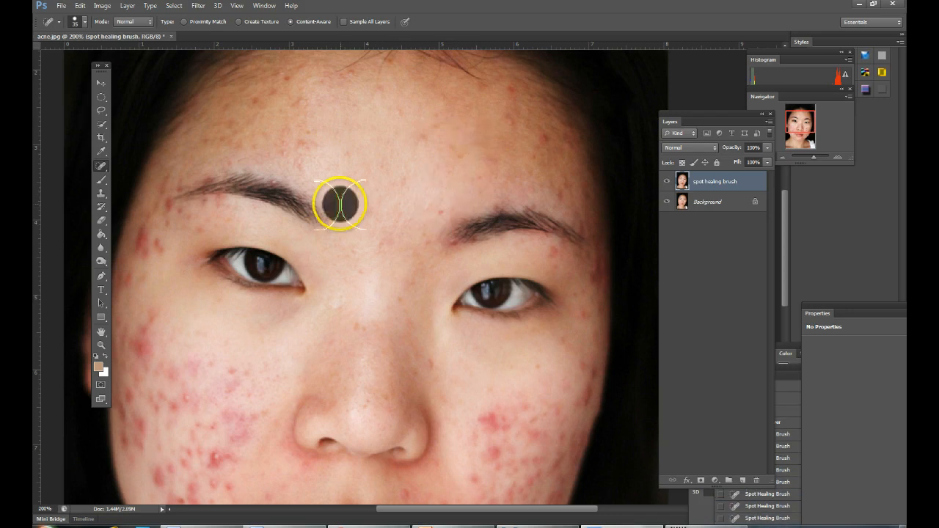
# Heal the red spots on the temple beside the outer corner of the image-left eye
pyautogui.press('space')
pyautogui.moveTo(356, 296); pyautogui.dragTo(376, 244)
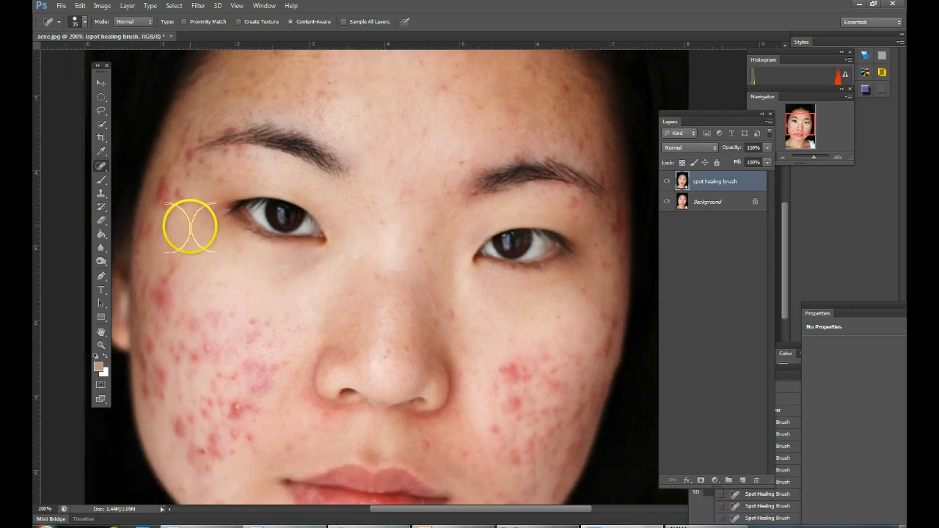
pyautogui.click(172, 195)
pyautogui.click(170, 180)
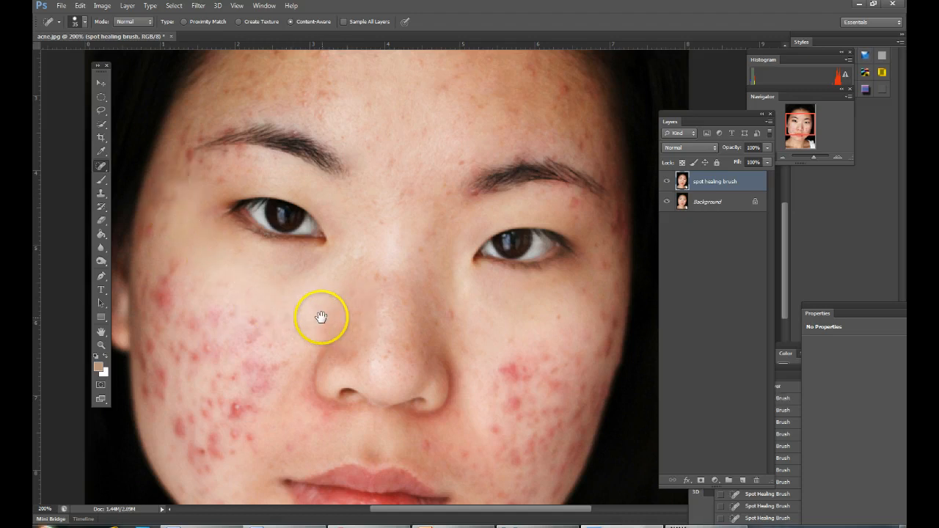
# Heal the spot on the image-left jaw below the mouth corner and the large upper blemish on the image-right cheek
pyautogui.moveTo(322, 317); pyautogui.dragTo(325, 257)
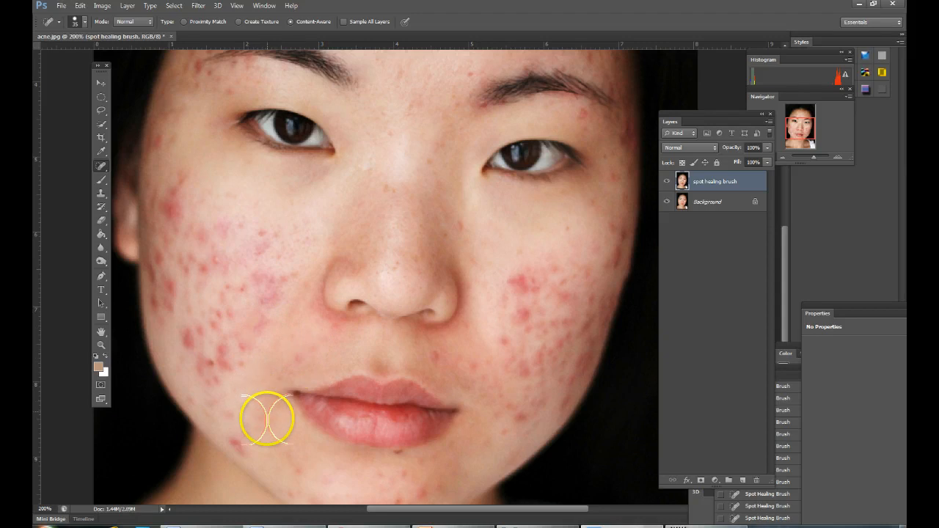
pyautogui.click(248, 440)
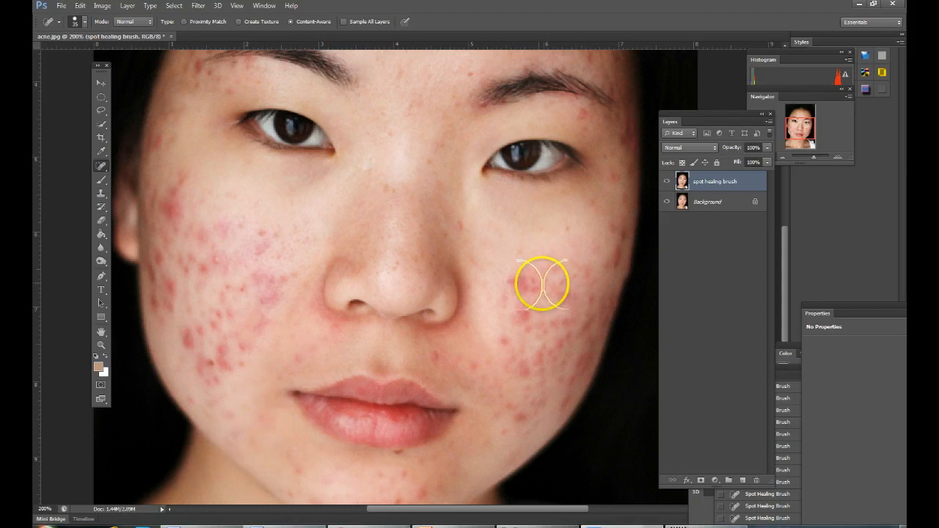
pyautogui.click(520, 272)
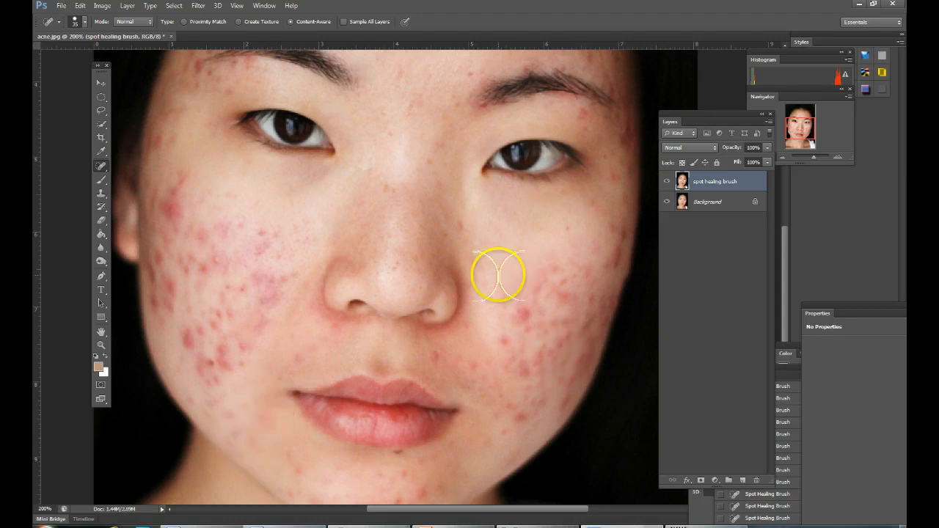
# Try healing the red patch on the outer upper part of the image-left cheek with one stroke, and undo it
pyautogui.click(173, 245)
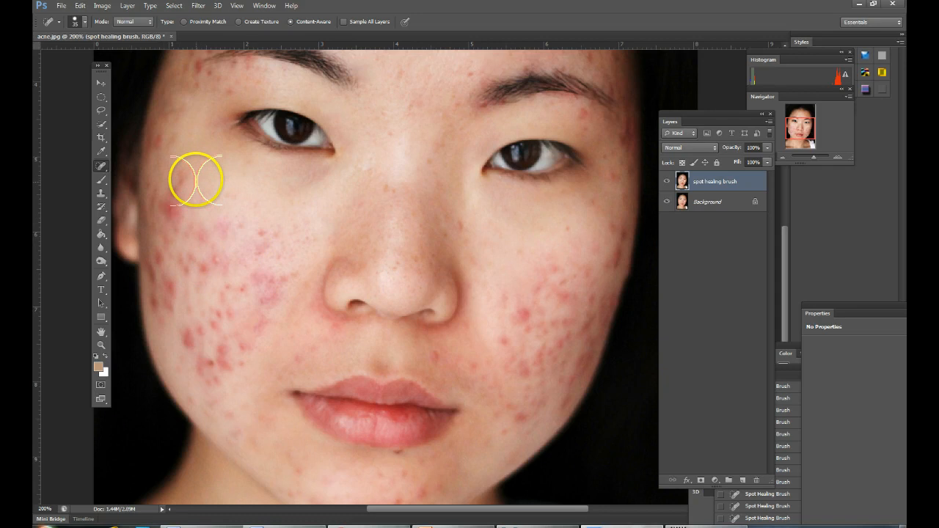
pyautogui.moveTo(179, 170); pyautogui.dragTo(174, 200)
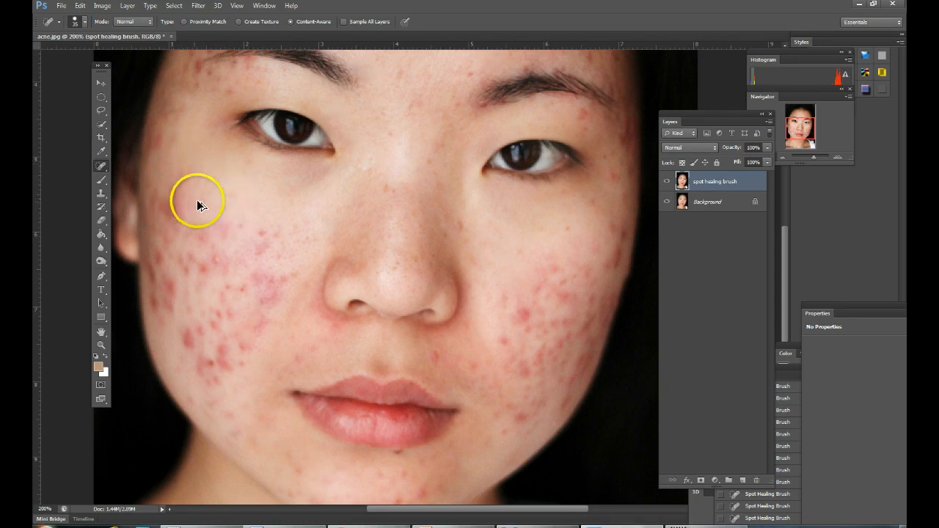
pyautogui.hotkey('ctrl', 'z')
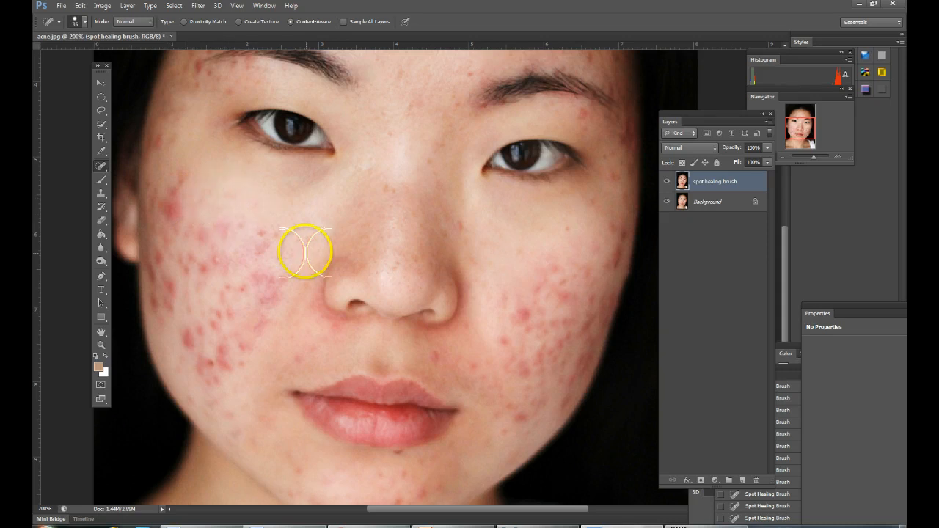
# Heal the blemishes on the inner part of the image-left cheek, beside and just below the level of the nose
pyautogui.click(225, 256)
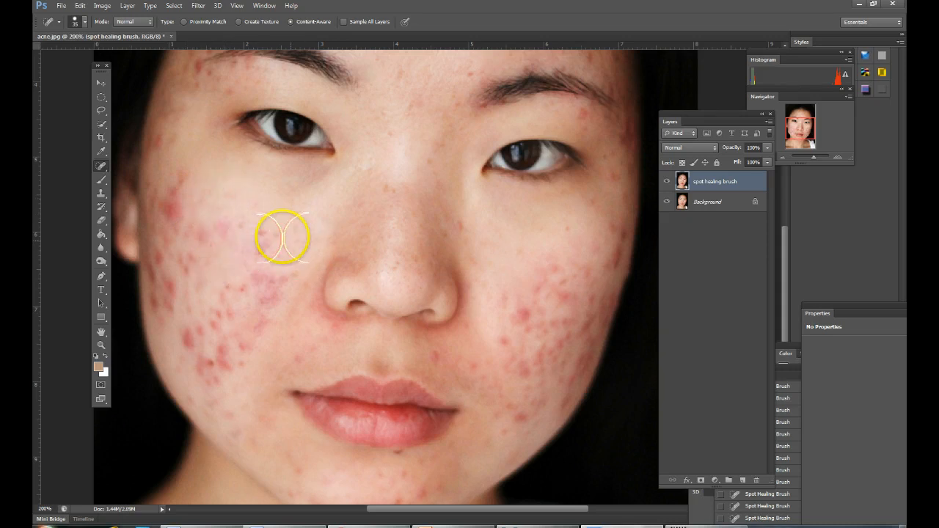
pyautogui.click(262, 245)
pyautogui.moveTo(273, 279)
pyautogui.mouseDown()
pyautogui.moveTo(292, 275)
pyautogui.moveTo(269, 283)
pyautogui.mouseUp()
pyautogui.click(276, 293)
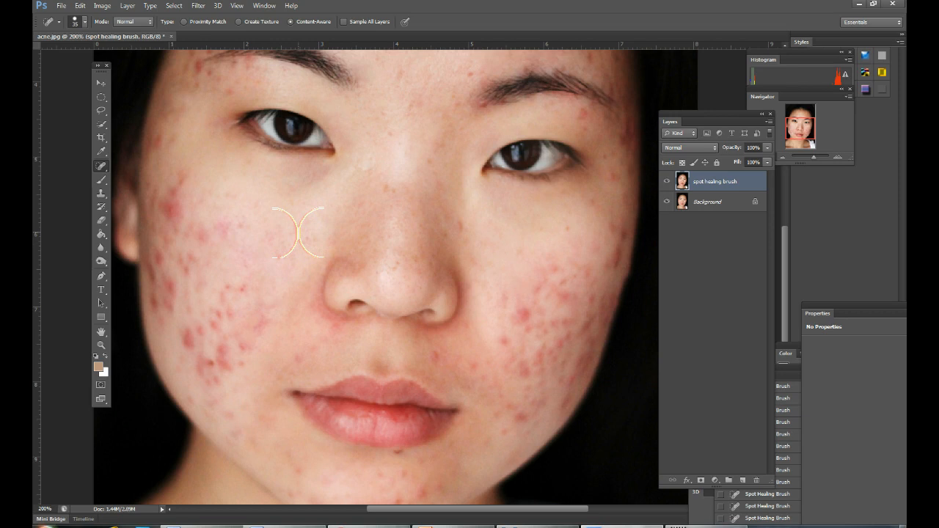
pyautogui.click(265, 311)
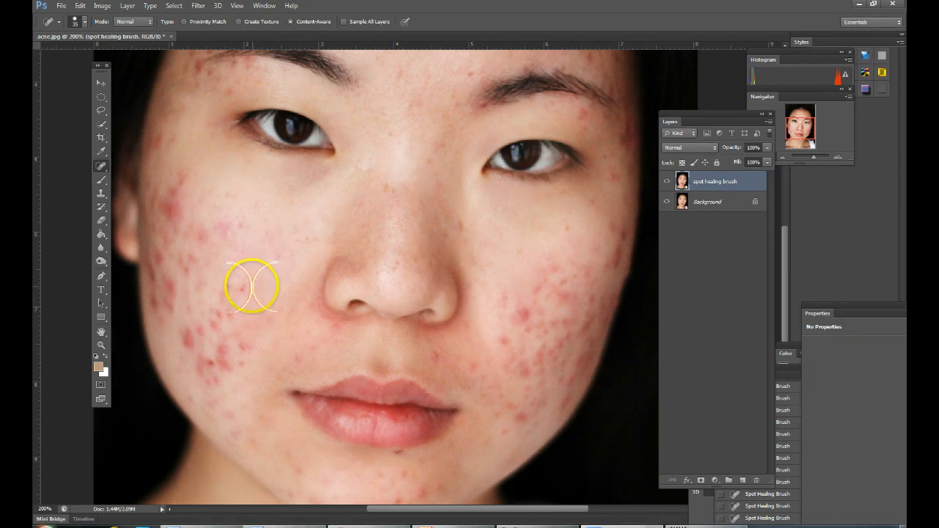
# Heal the clusters of red spots on the lower part of the image-left cheek, toward the jaw
pyautogui.moveTo(226, 301); pyautogui.dragTo(246, 269)
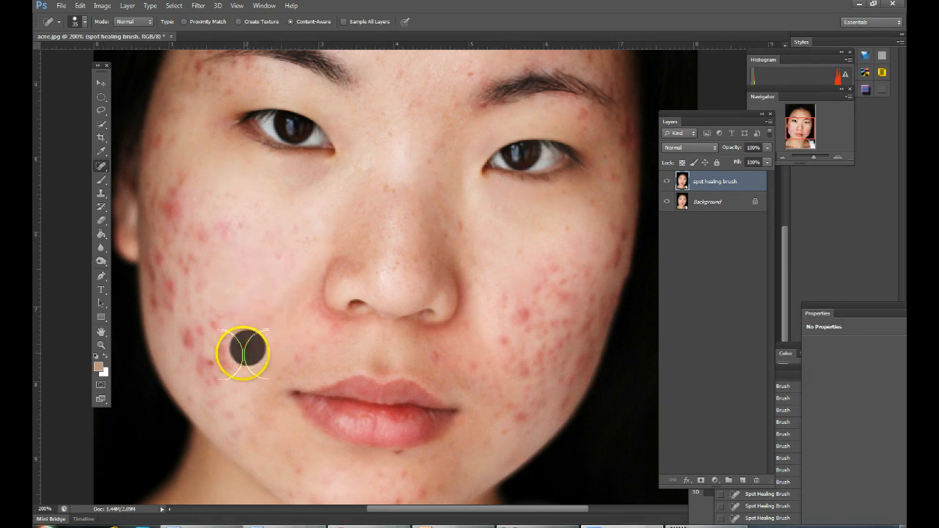
pyautogui.click(183, 335)
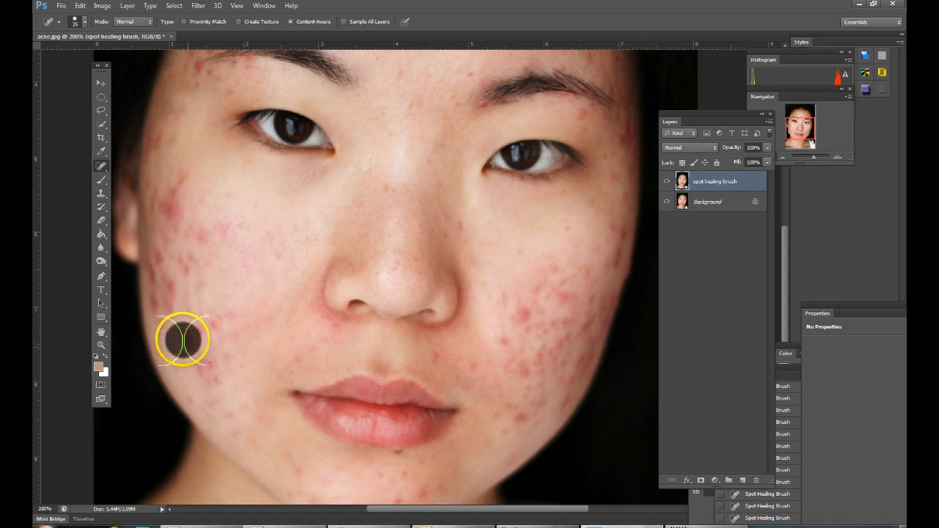
pyautogui.click(203, 367)
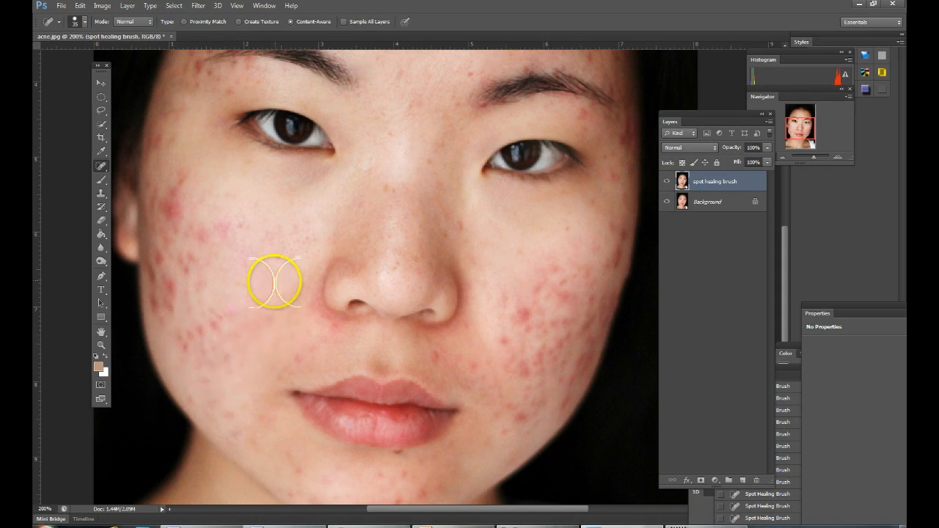
# Heal the red spots across the chin and along its image-left side
pyautogui.moveTo(289, 320)
pyautogui.mouseDown()
pyautogui.moveTo(274, 279)
pyautogui.moveTo(228, 258)
pyautogui.mouseUp()
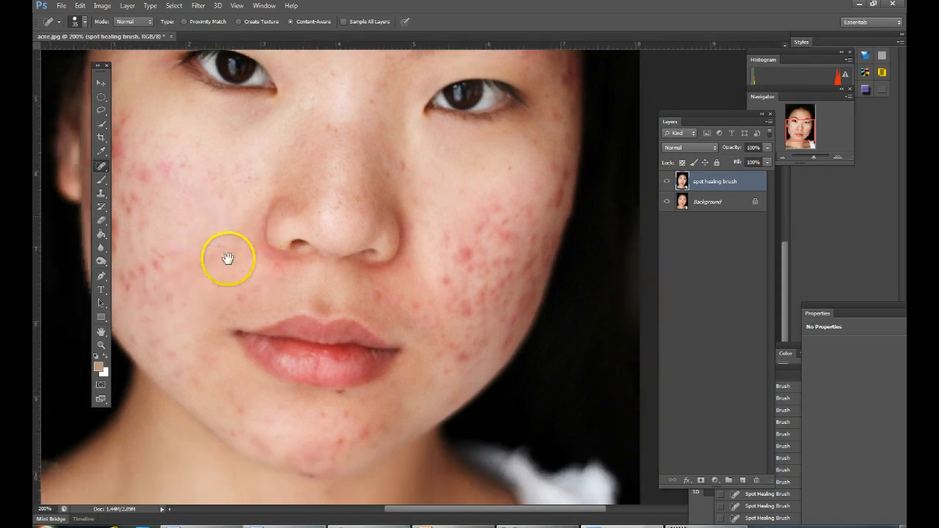
pyautogui.click(359, 434)
pyautogui.click(344, 406)
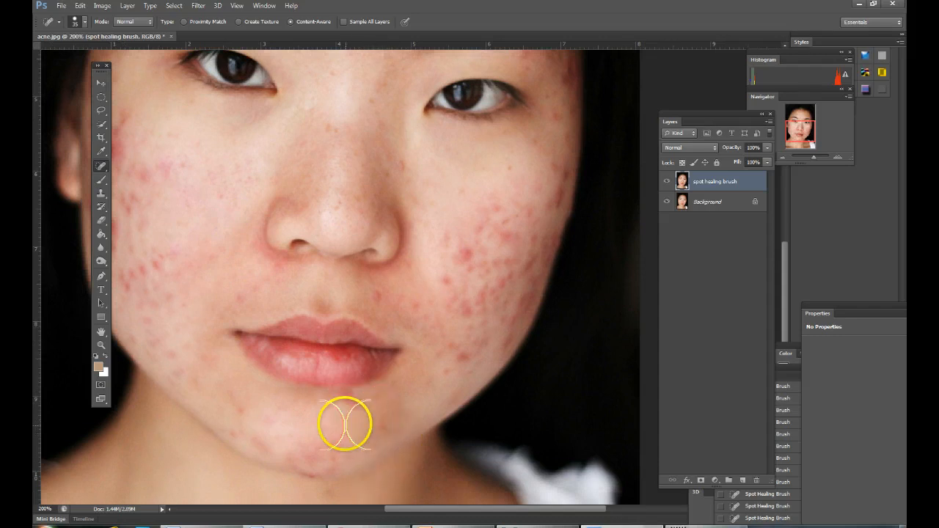
pyautogui.click(323, 450)
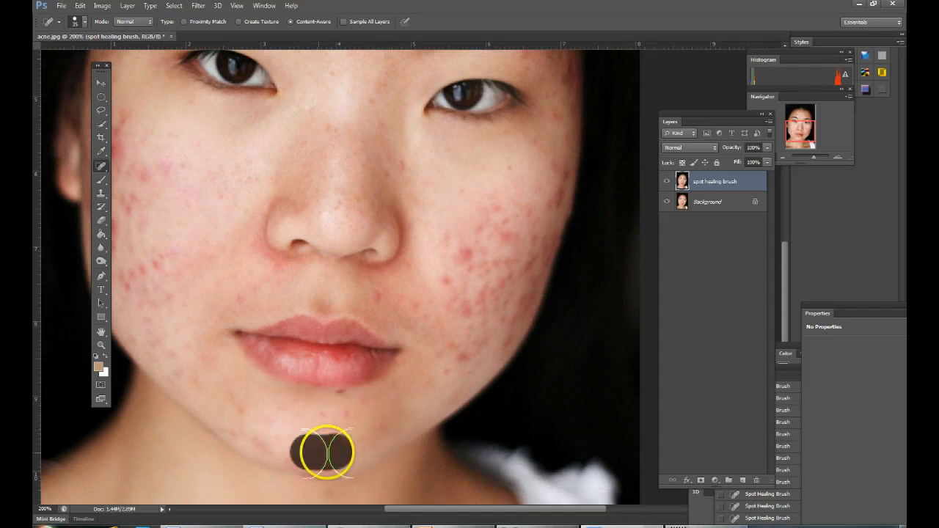
pyautogui.click(248, 419)
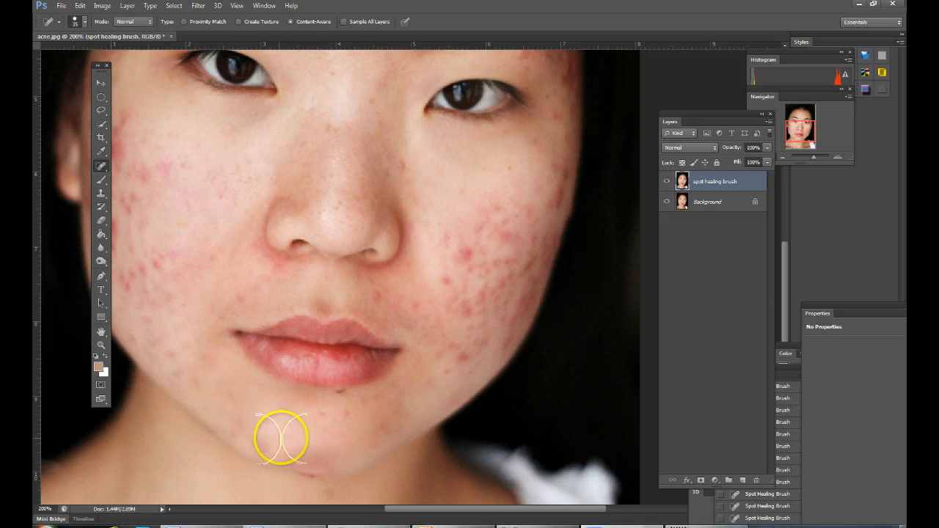
pyautogui.click(273, 439)
# Heal the spot above the image-right mouth corner and the larger blemishes on the inner and lower image-right cheek
pyautogui.hscroll(2, 430, 372)
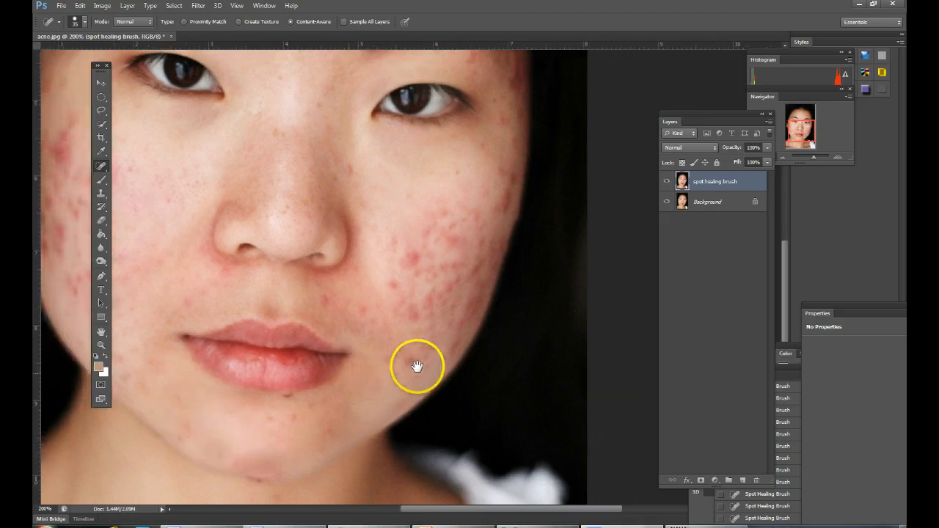
pyautogui.click(330, 300)
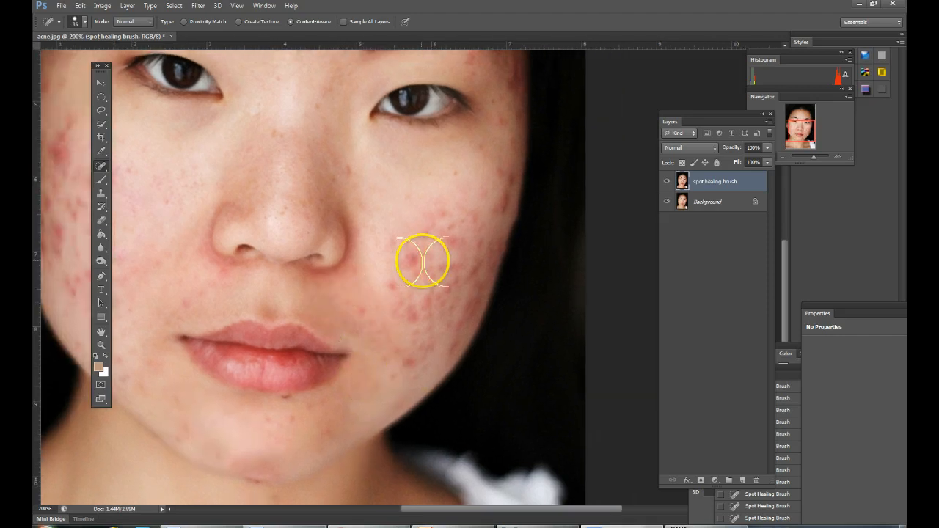
pyautogui.click(404, 260)
pyautogui.click(391, 288)
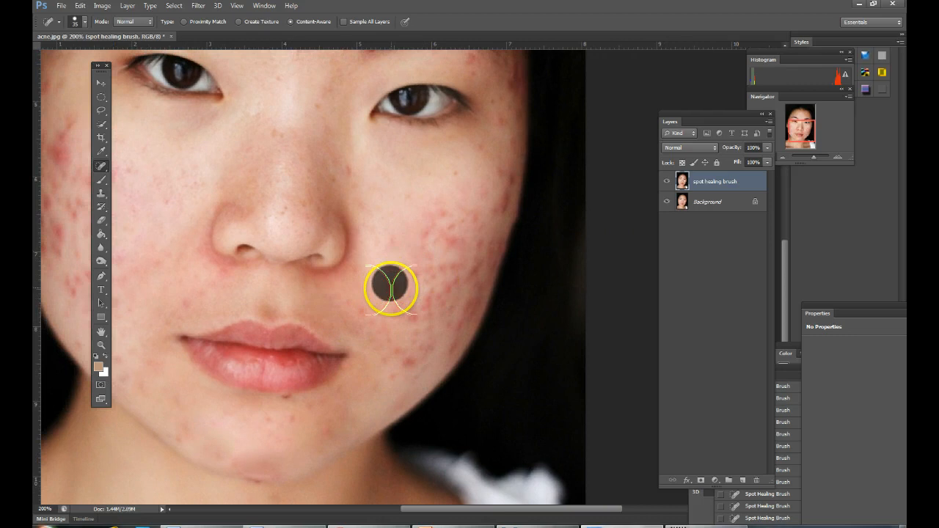
pyautogui.click(407, 360)
# Heal the red marks on the middle of the image-right cheek and the spots between it and the mouth
pyautogui.moveTo(439, 213); pyautogui.dragTo(410, 244)
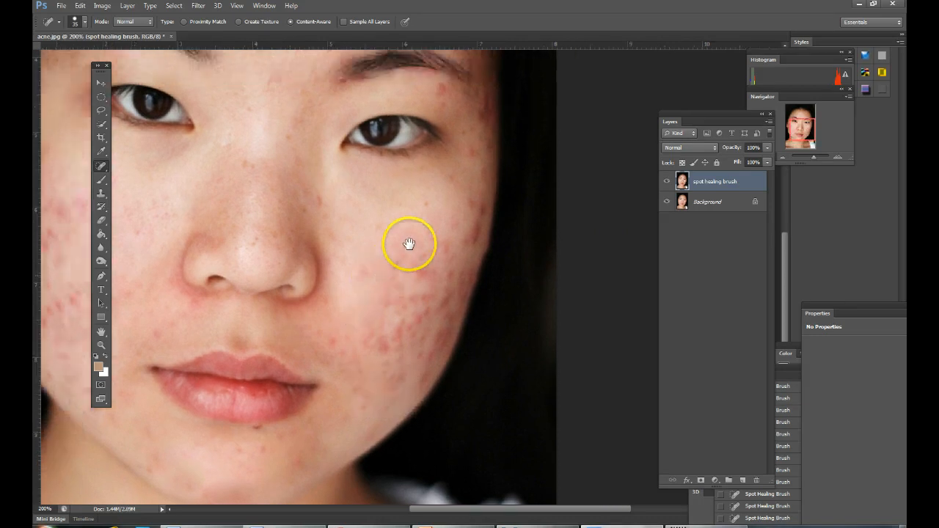
pyautogui.moveTo(377, 284); pyautogui.dragTo(375, 293)
pyautogui.click(413, 271)
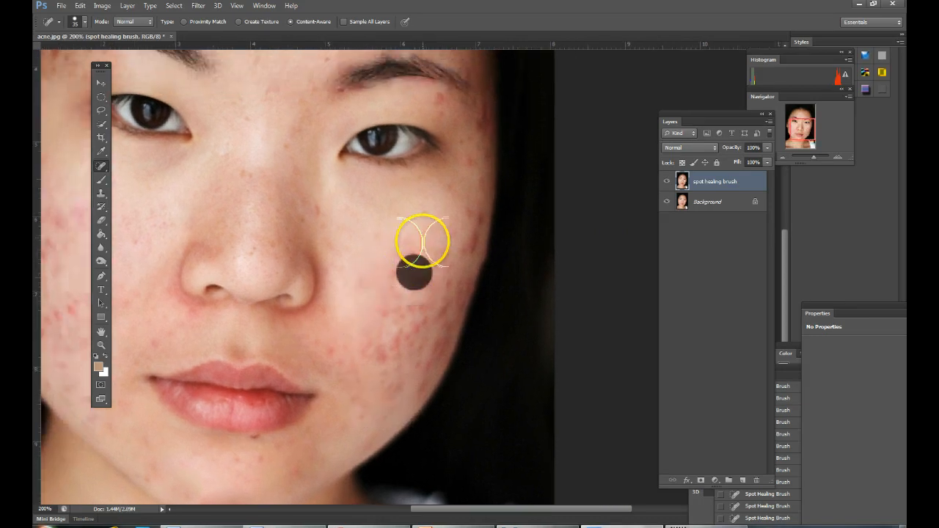
pyautogui.click(392, 273)
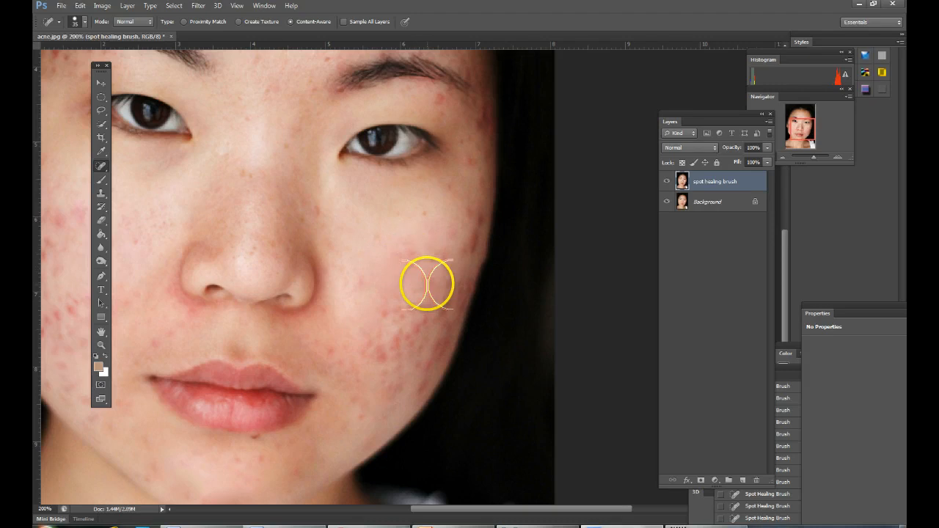
pyautogui.click(427, 279)
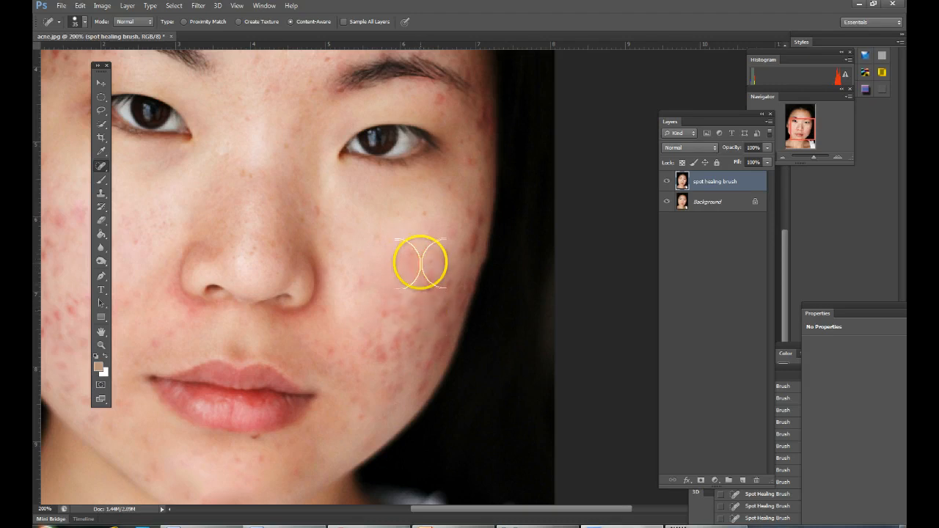
pyautogui.click(373, 353)
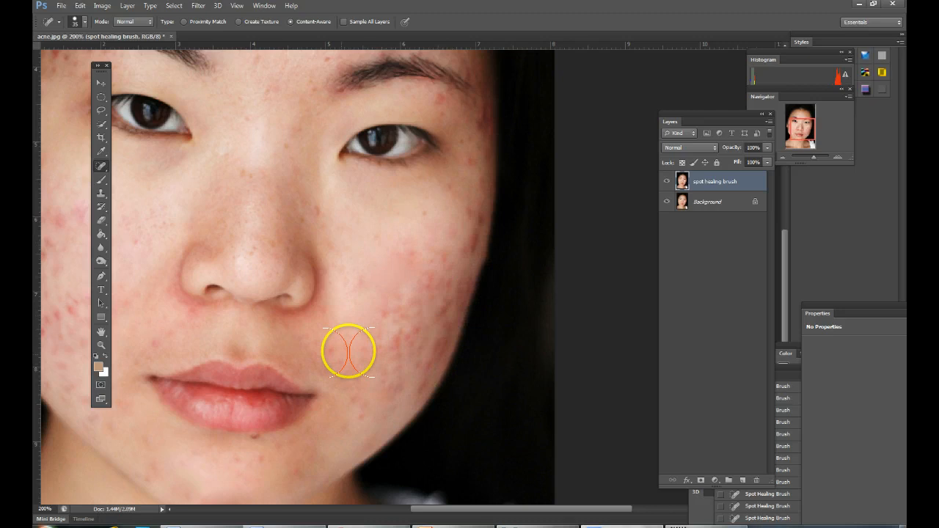
pyautogui.moveTo(339, 365); pyautogui.dragTo(328, 355)
# Reduce the brush size to 20 and heal the red spot below the outer end of the image-right eyebrow
pyautogui.press('space')
pyautogui.moveTo(417, 237)
pyautogui.mouseDown()
pyautogui.moveTo(387, 299)
pyautogui.moveTo(348, 270)
pyautogui.mouseUp()
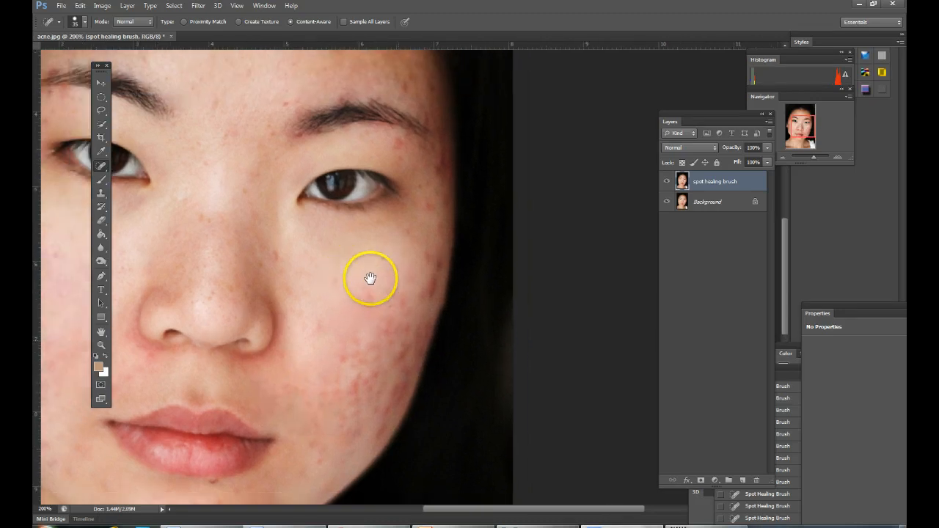
pyautogui.moveTo(412, 335); pyautogui.dragTo(363, 308)
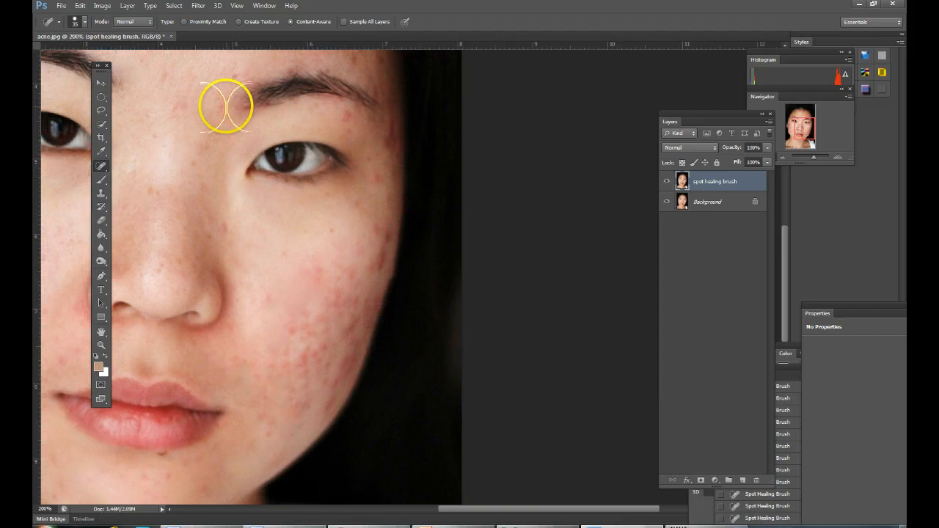
pyautogui.press('[')
pyautogui.press('[')
pyautogui.press('[')
pyautogui.click(343, 116)
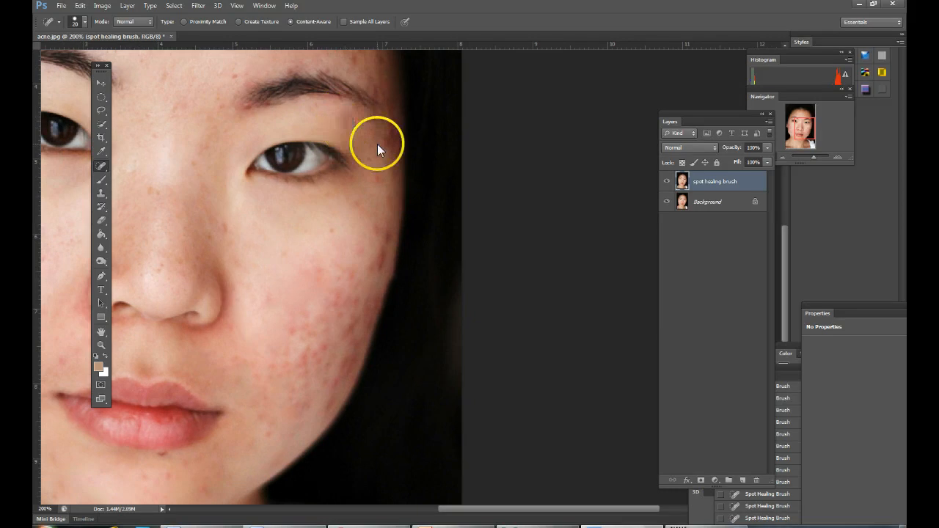
# Heal the small spots on the forehead above the image-right eyebrow and across its image-left side
pyautogui.moveTo(310, 151); pyautogui.dragTo(339, 245)
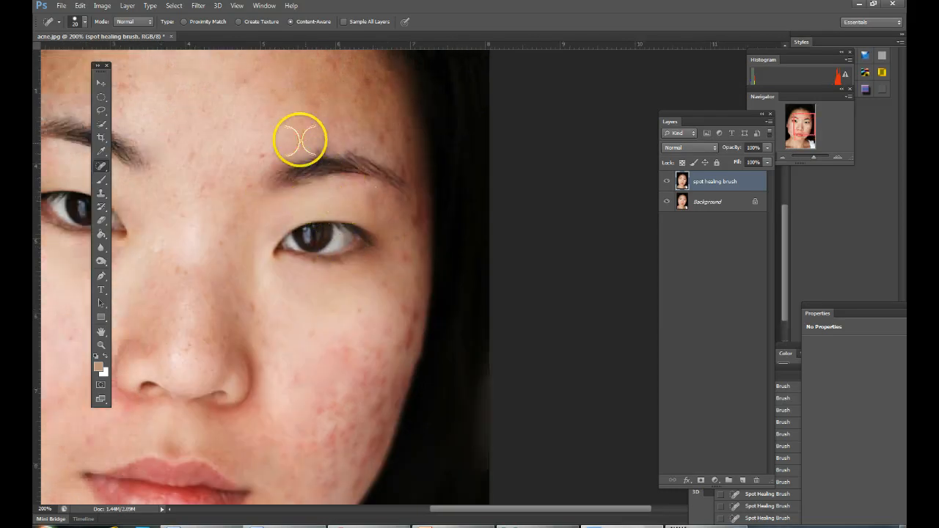
pyautogui.moveTo(284, 153); pyautogui.dragTo(260, 172)
pyautogui.click(380, 127)
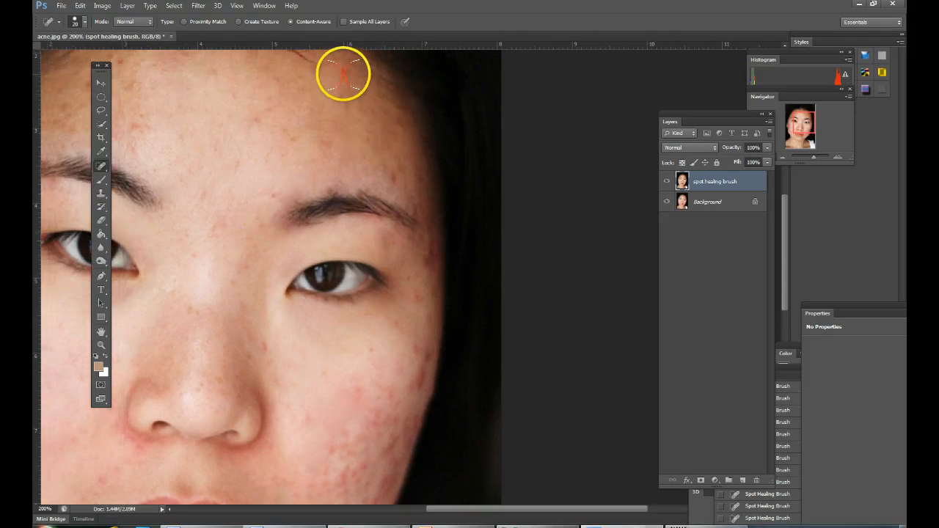
pyautogui.moveTo(249, 135); pyautogui.dragTo(329, 179)
pyautogui.click(413, 138)
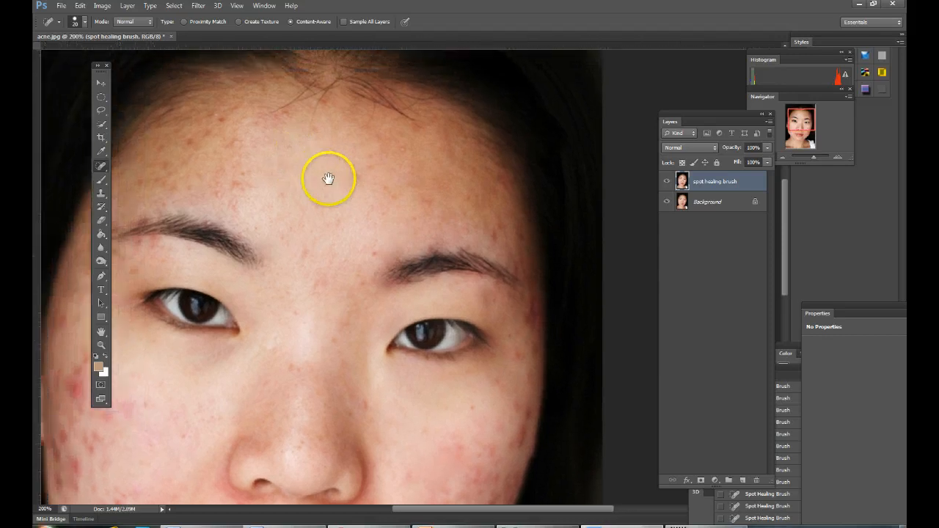
pyautogui.click(243, 152)
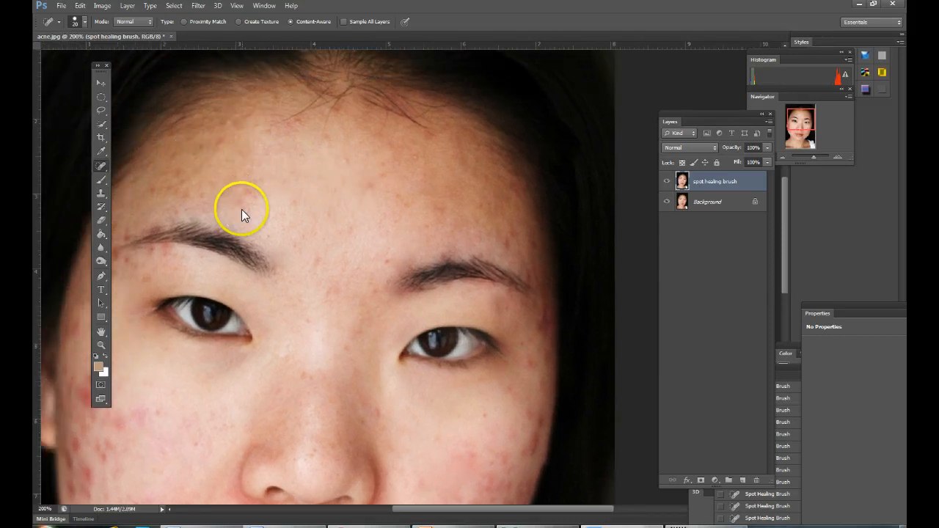
pyautogui.click(253, 189)
# Heal the red spots above, below and beside the outer end of the image-left eyebrow
pyautogui.moveTo(316, 213); pyautogui.dragTo(434, 196)
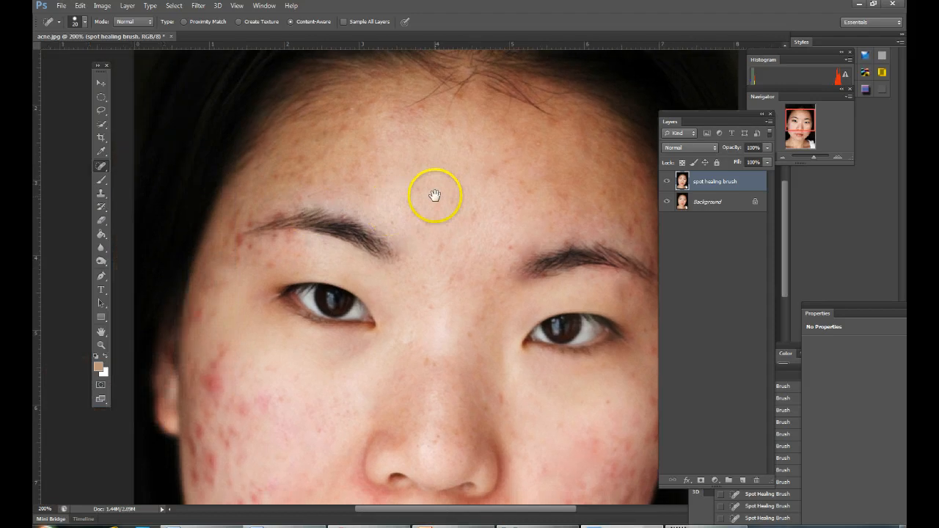
pyautogui.moveTo(228, 254)
pyautogui.mouseDown()
pyautogui.moveTo(287, 247)
pyautogui.moveTo(314, 256)
pyautogui.moveTo(318, 242)
pyautogui.moveTo(347, 248)
pyautogui.mouseUp()
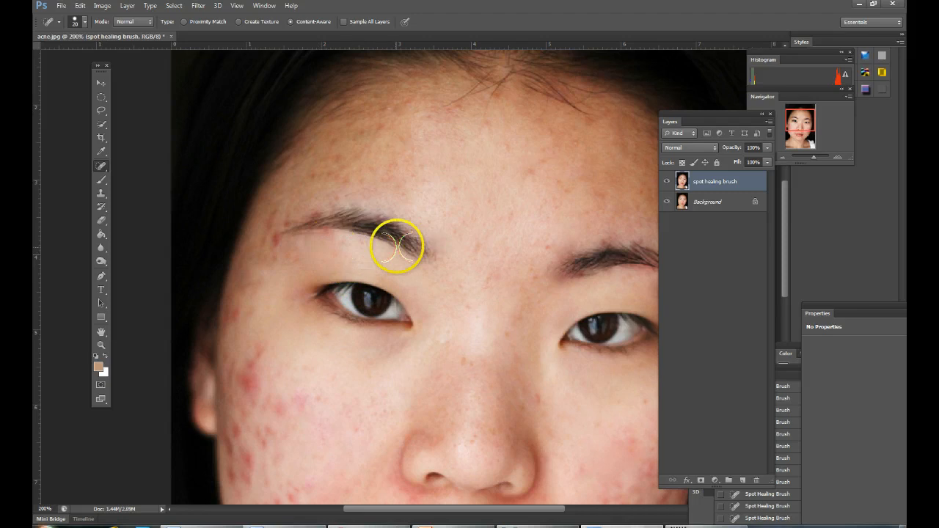
pyautogui.click(272, 245)
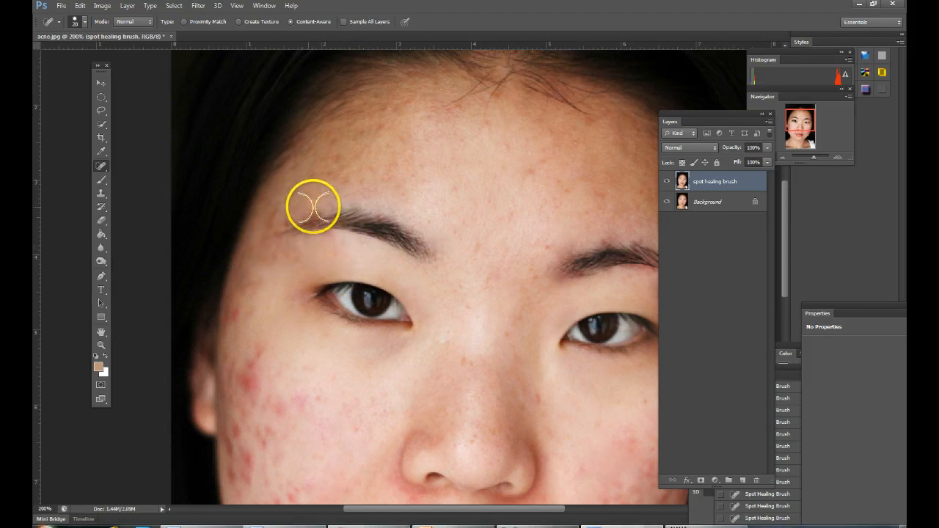
pyautogui.click(312, 207)
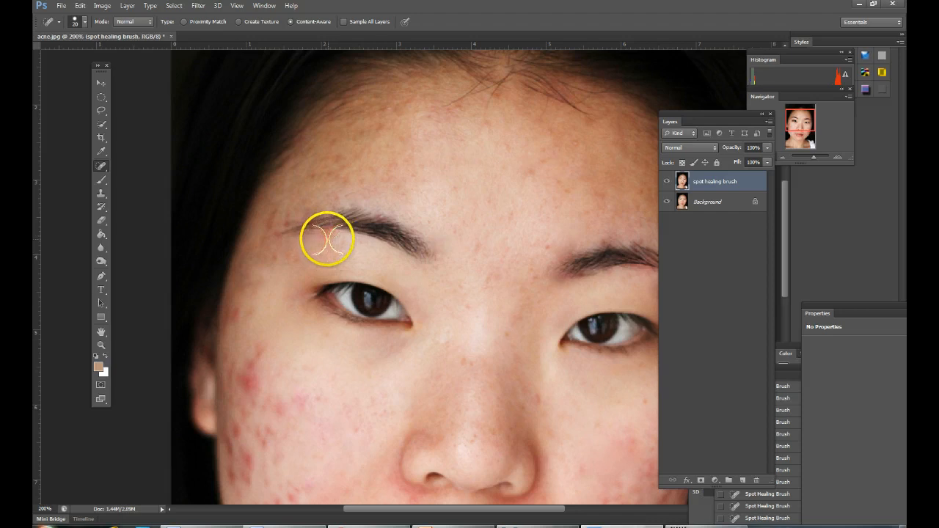
pyautogui.click(330, 240)
pyautogui.click(287, 256)
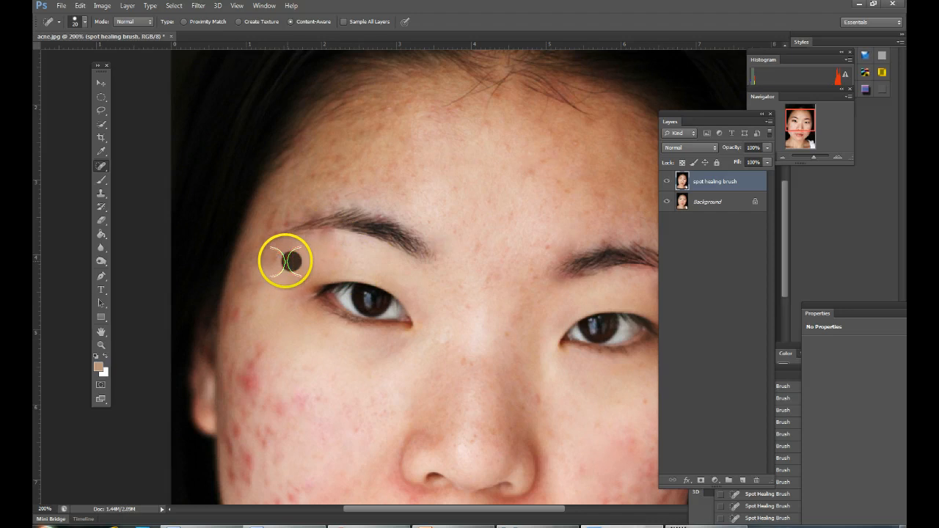
pyautogui.click(269, 219)
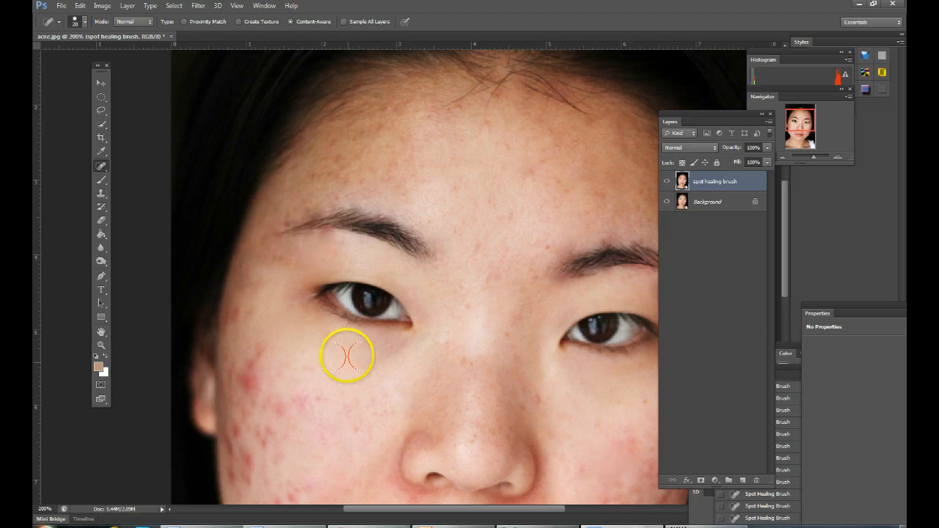
# Heal the spot on the image-left temple and the red patch on the upper outer part of that cheek
pyautogui.moveTo(334, 437); pyautogui.dragTo(331, 382)
pyautogui.click(235, 259)
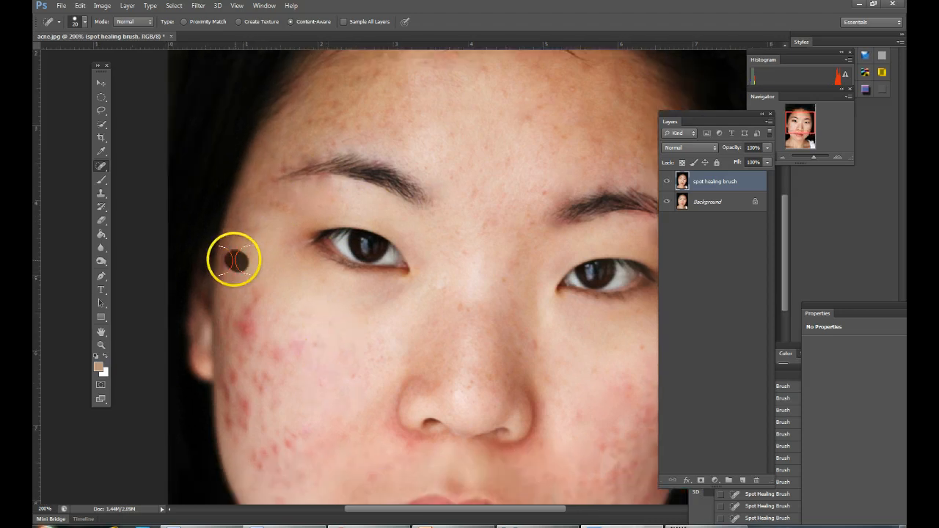
pyautogui.click(247, 329)
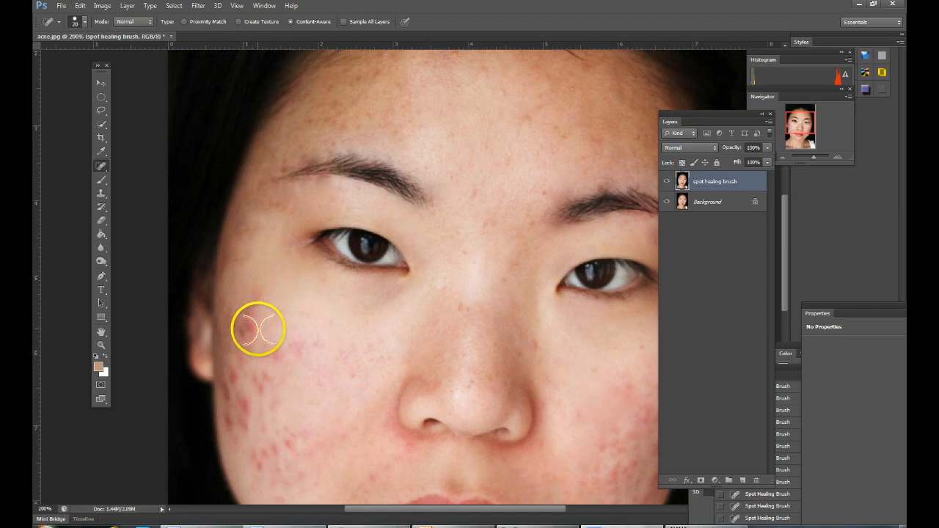
# Heal the remaining row of red spots on the lower outer part of the image-left cheek
pyautogui.moveTo(341, 384); pyautogui.dragTo(324, 300)
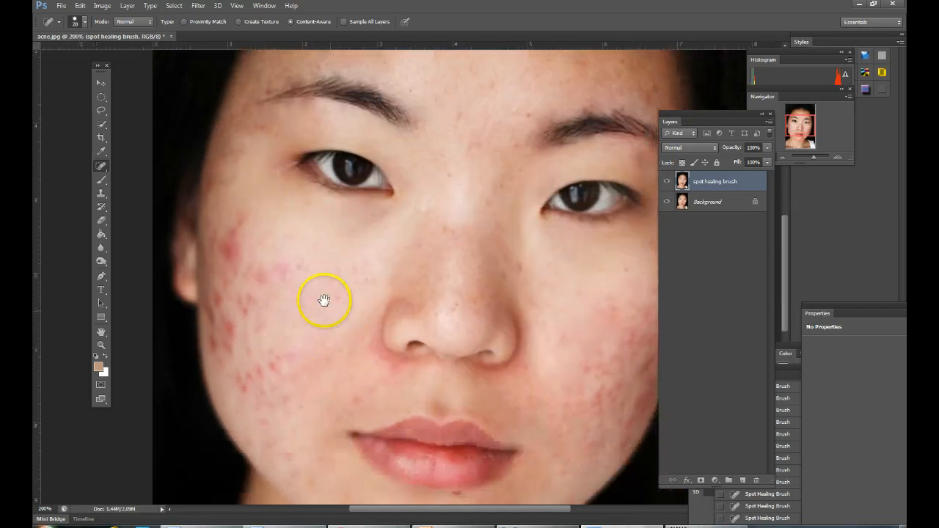
pyautogui.click(279, 355)
pyautogui.click(266, 374)
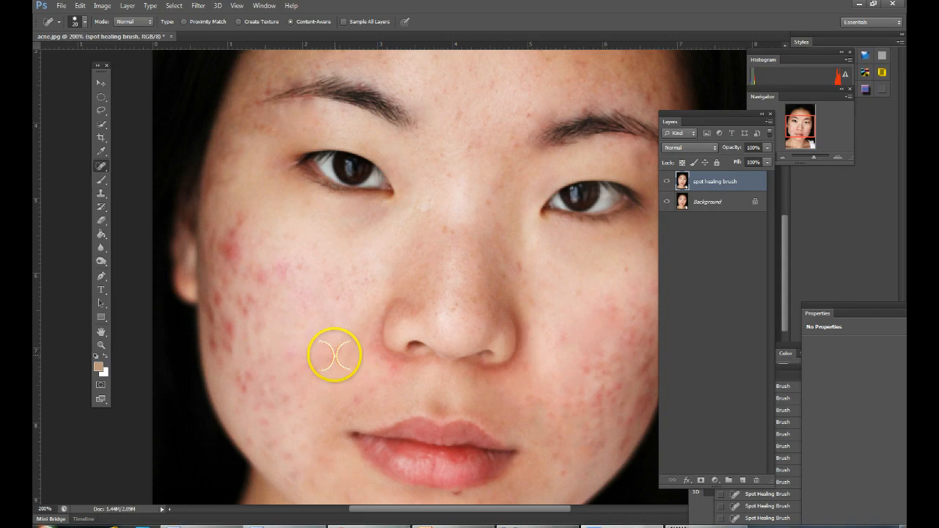
# Heal the spots along the image-left jawline and the marks between the image-left mouth corner and the nose
pyautogui.moveTo(335, 352); pyautogui.dragTo(325, 287)
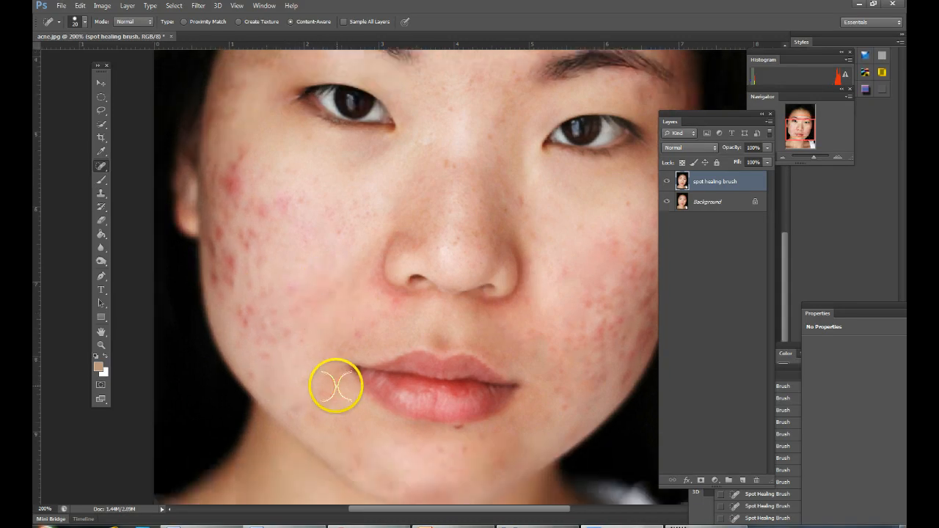
pyautogui.click(251, 372)
pyautogui.moveTo(251, 372); pyautogui.dragTo(266, 380)
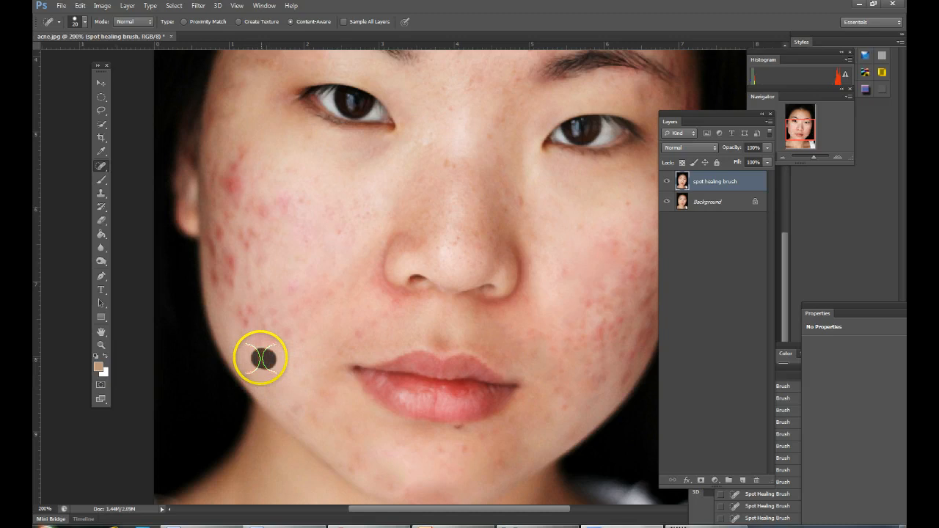
pyautogui.click(356, 330)
pyautogui.click(382, 317)
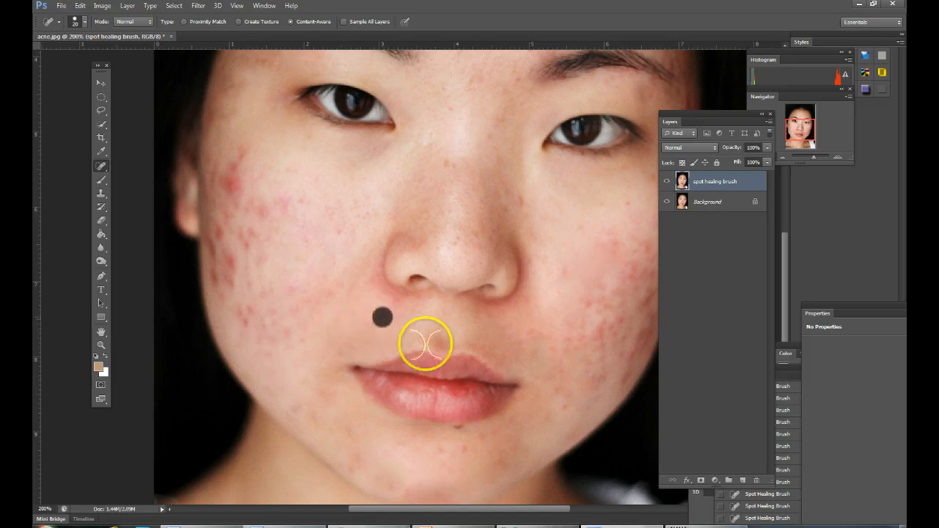
# Heal the small spots on the chin just below the lower lip
pyautogui.scroll(-2, 489, 411)
pyautogui.click(464, 397)
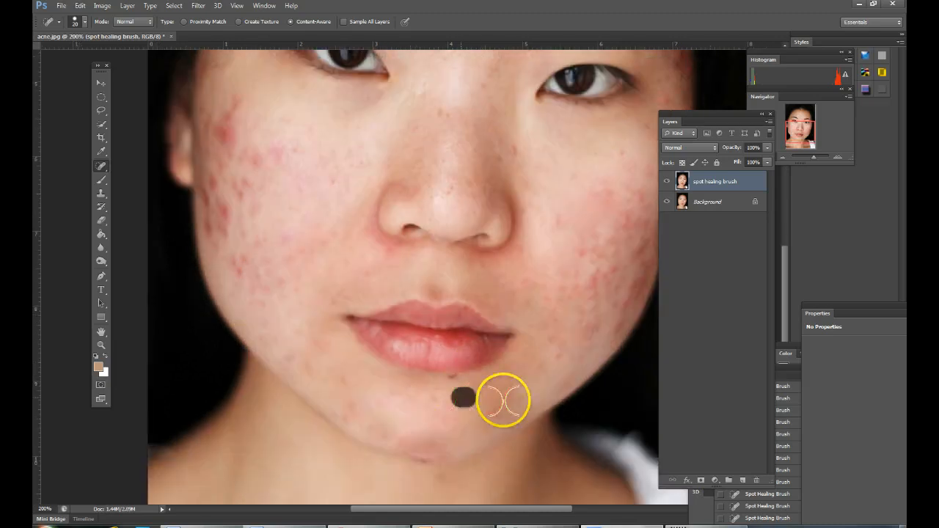
pyautogui.click(430, 399)
pyautogui.click(456, 385)
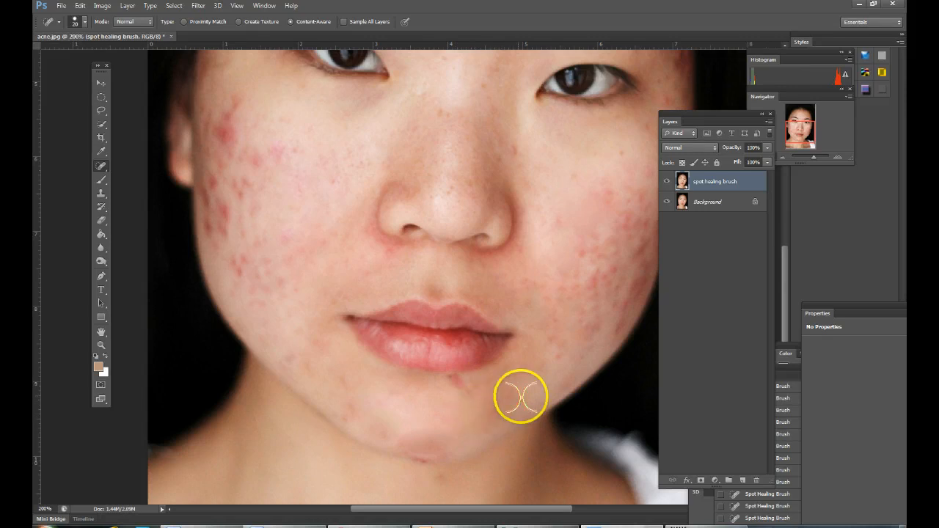
pyautogui.moveTo(424, 415); pyautogui.dragTo(391, 386)
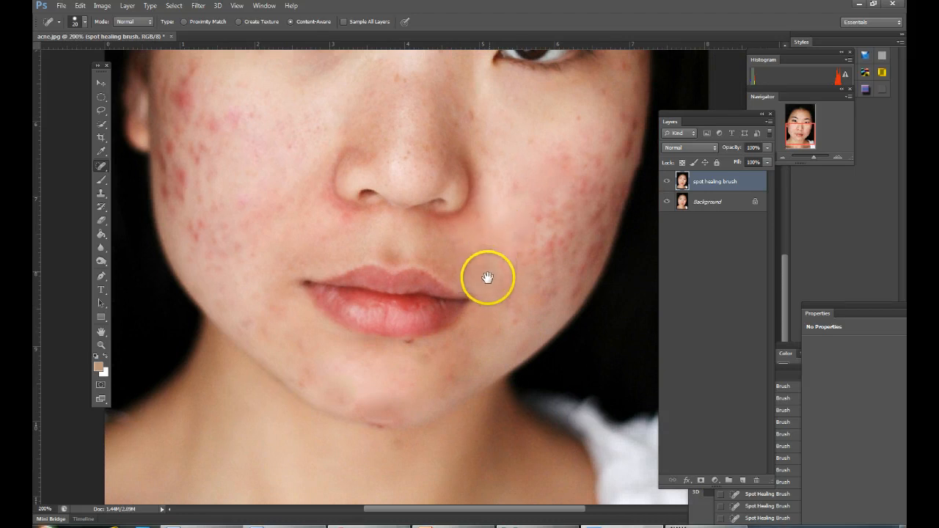
# Heal the small spot on the image-right cheek beside the nose and the marks on its lower edge near the jaw
pyautogui.moveTo(487, 277); pyautogui.dragTo(472, 318)
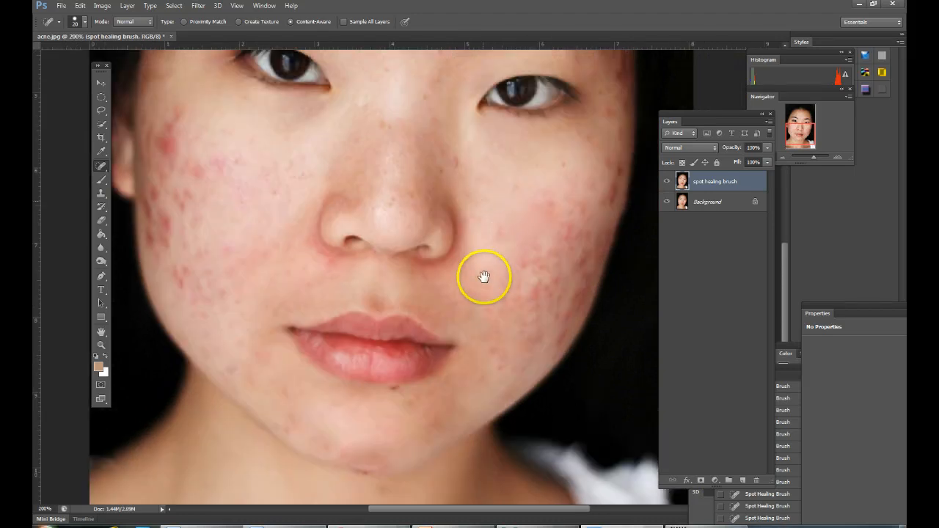
pyautogui.moveTo(481, 225); pyautogui.dragTo(467, 157)
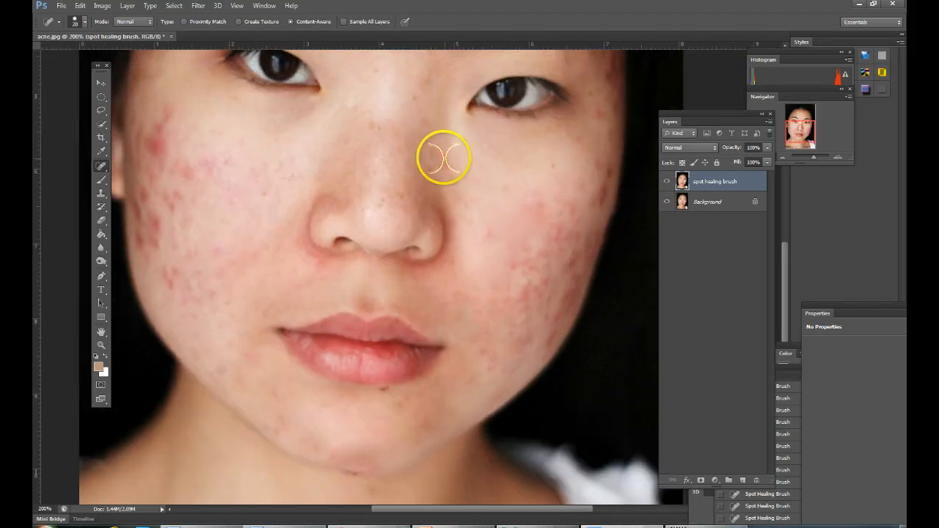
pyautogui.click(489, 235)
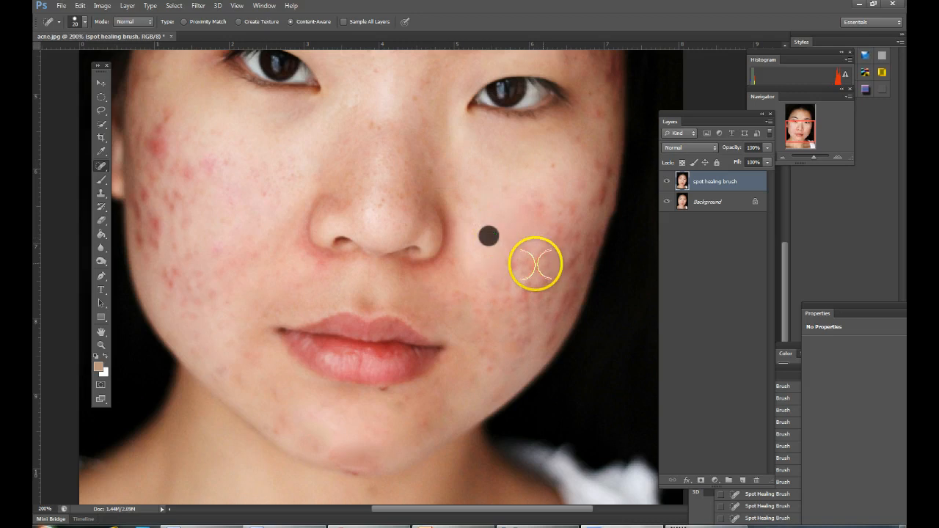
pyautogui.click(524, 353)
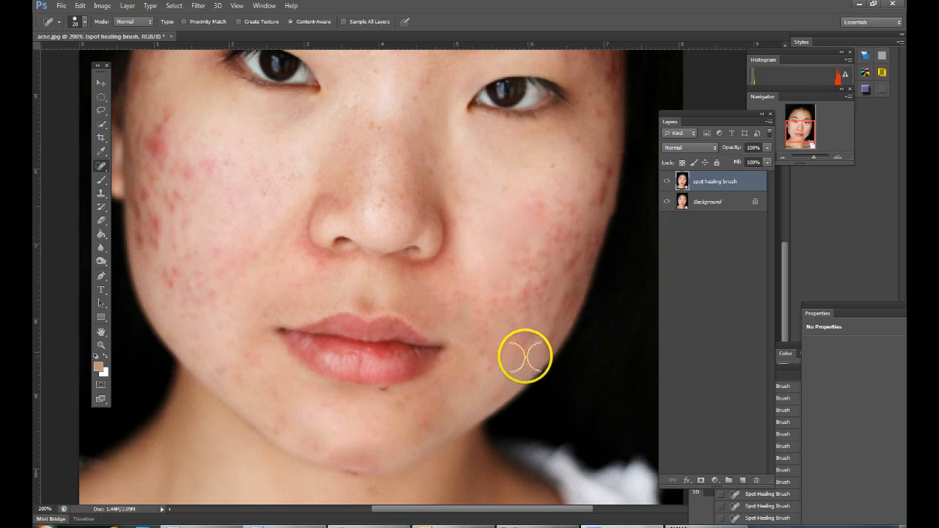
# Compare the whole portrait before and after retouching by repeatedly hiding and showing the "spot healing brush" layer
pyautogui.moveTo(489, 256)
pyautogui.mouseDown()
pyautogui.moveTo(488, 347)
pyautogui.moveTo(475, 370)
pyautogui.mouseUp()
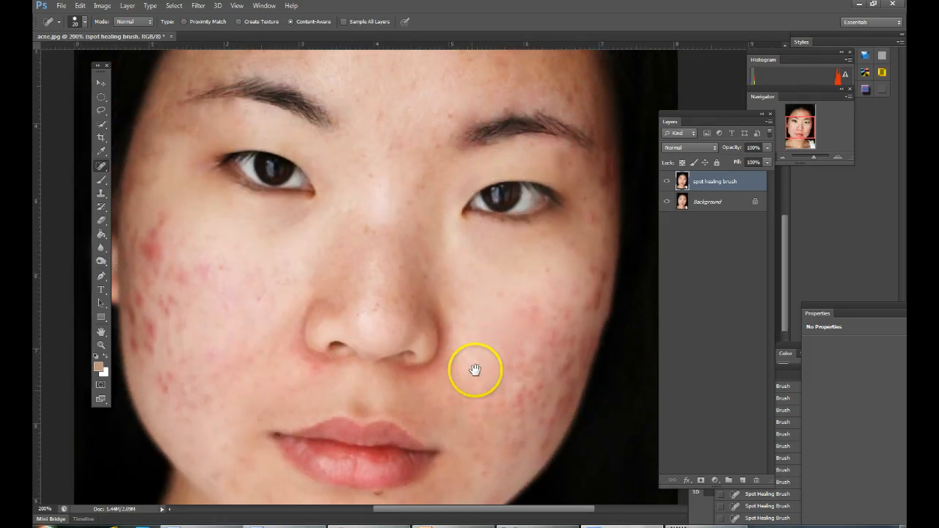
pyautogui.moveTo(461, 253); pyautogui.dragTo(455, 277)
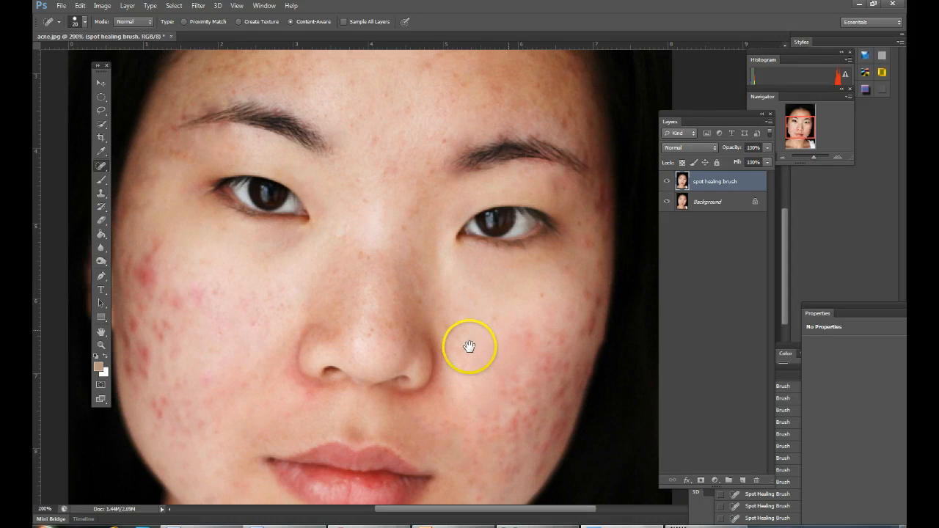
pyautogui.hotkey('ctrl', '-')
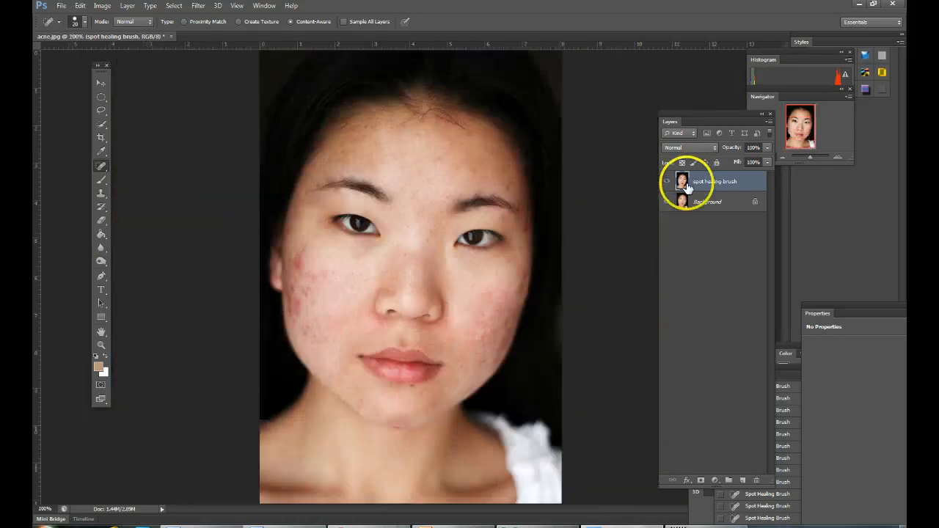
pyautogui.click(668, 184)
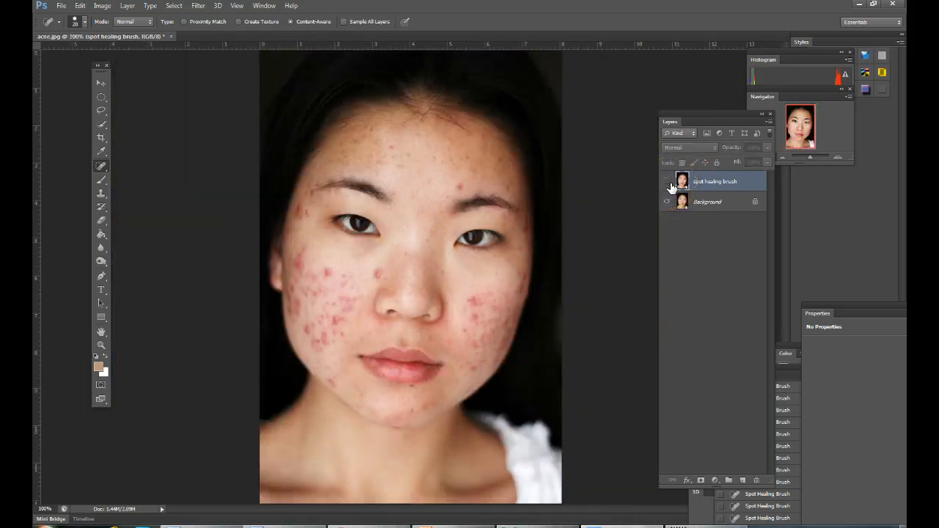
pyautogui.click(669, 183)
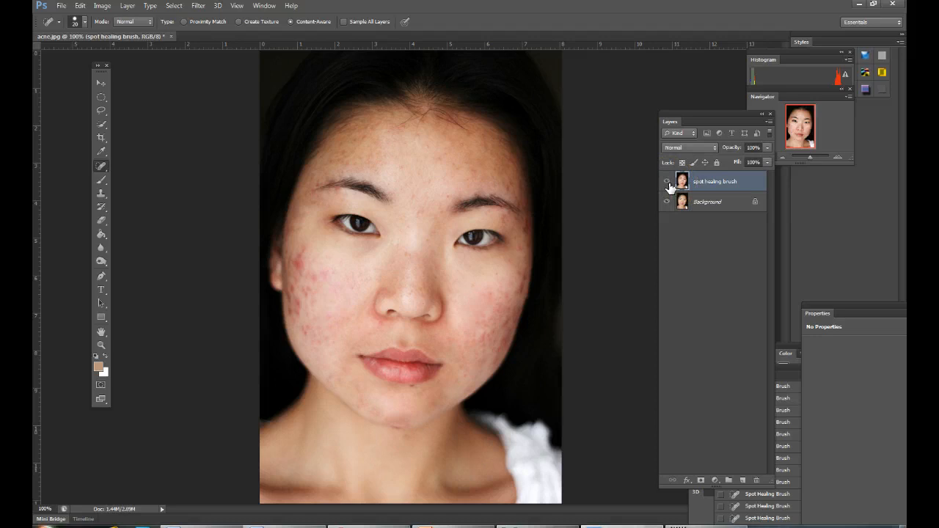
pyautogui.click(669, 183)
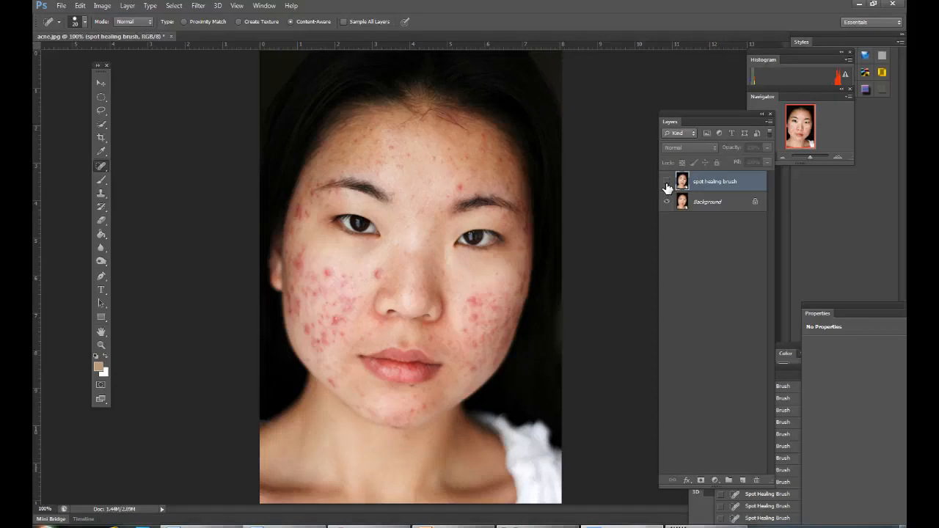
pyautogui.click(669, 183)
pyautogui.click(668, 183)
pyautogui.click(668, 184)
pyautogui.click(667, 184)
pyautogui.click(667, 185)
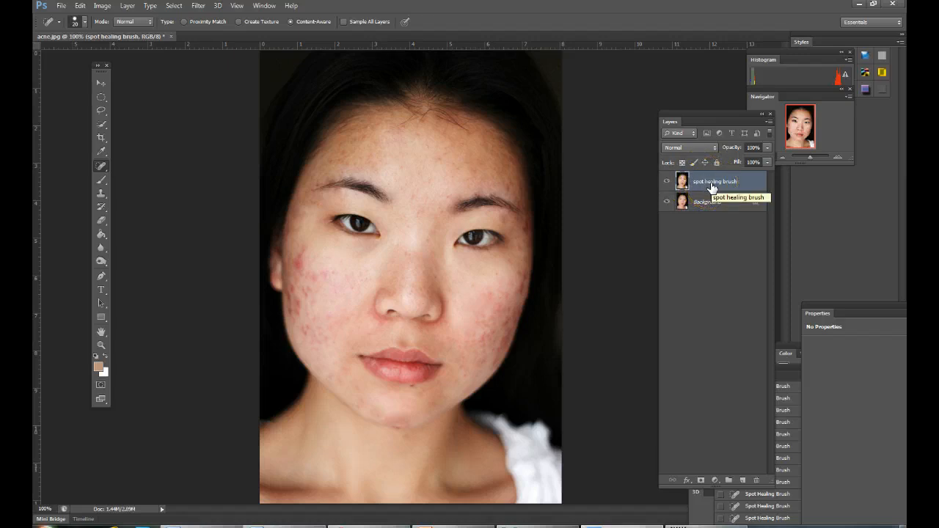
# Duplicate the "spot healing brush" layer and name the copy "healing brush"
pyautogui.rightClick(711, 186)
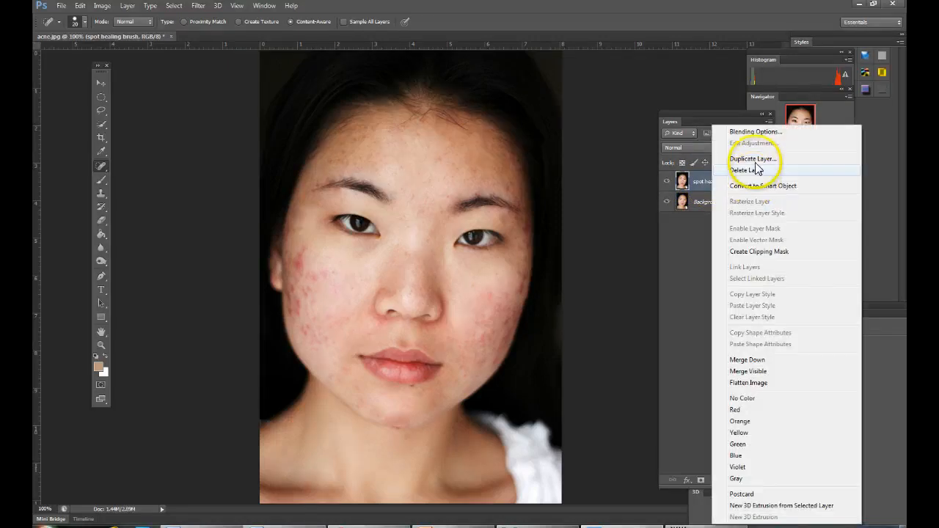
pyautogui.click(754, 159)
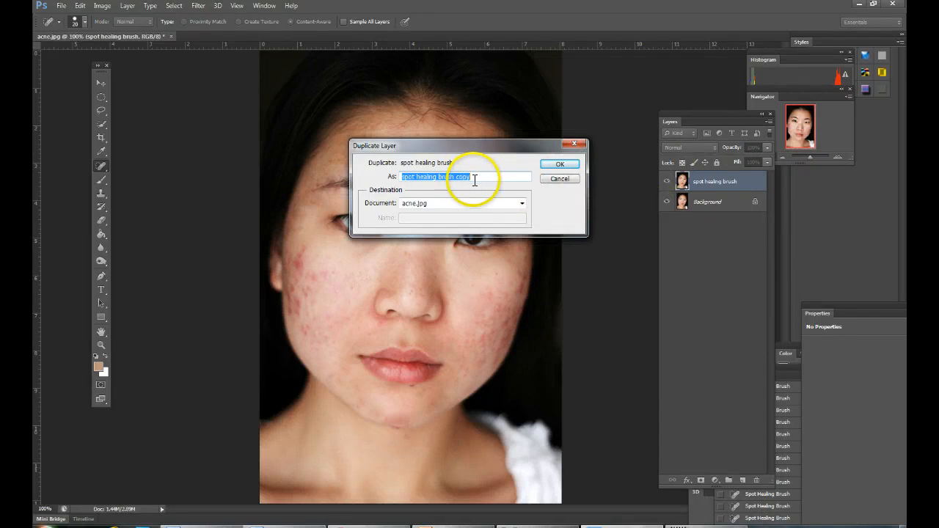
pyautogui.moveTo(414, 174); pyautogui.dragTo(390, 176)
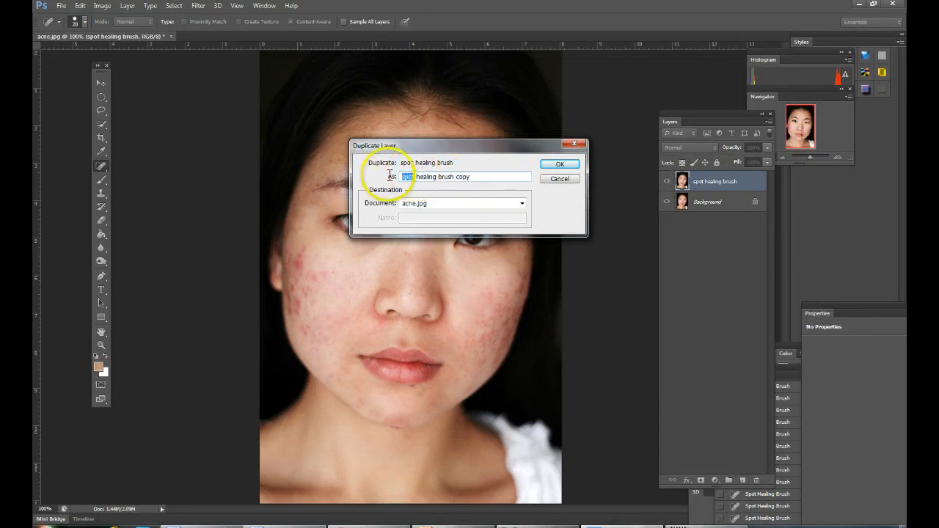
pyautogui.press('BackSpace')
pyautogui.moveTo(470, 176); pyautogui.dragTo(448, 179)
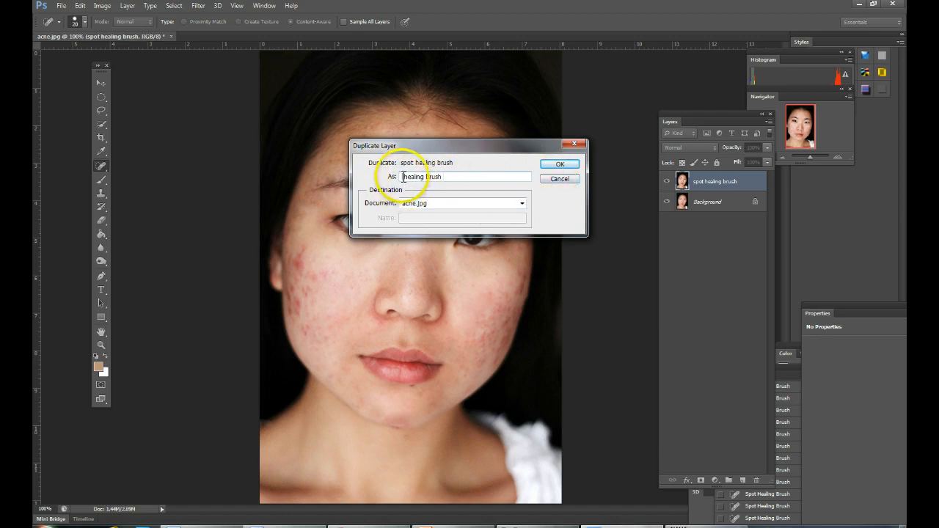
pyautogui.click(560, 163)
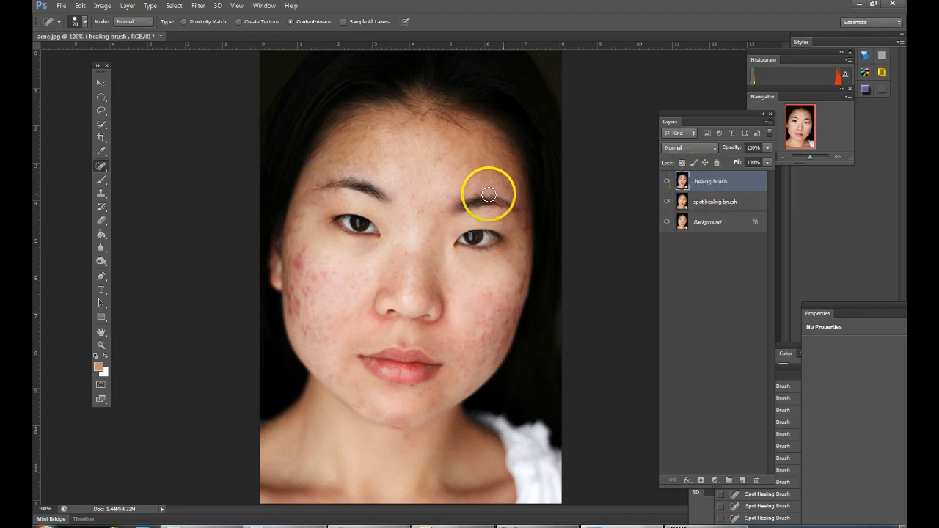
# With the Healing Brush Tool, retouch the pink marks in the middle of the image-left cheek and the red patch on its upper outer part
pyautogui.rightClick(101, 166)
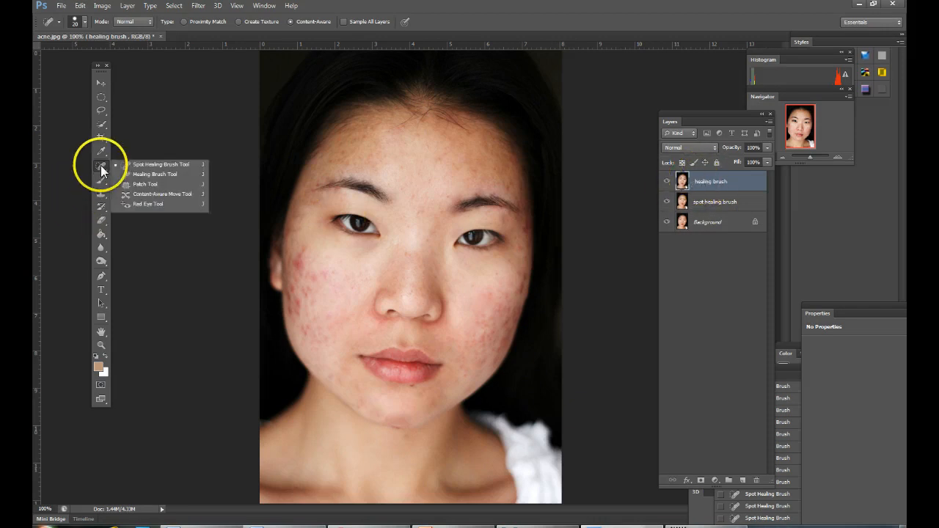
pyautogui.click(140, 174)
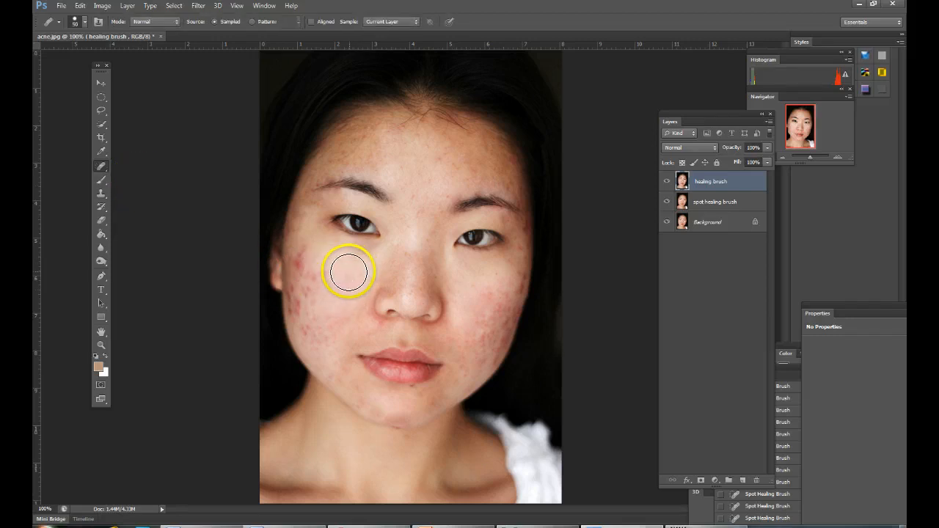
pyautogui.hotkey('ctrl', '+')
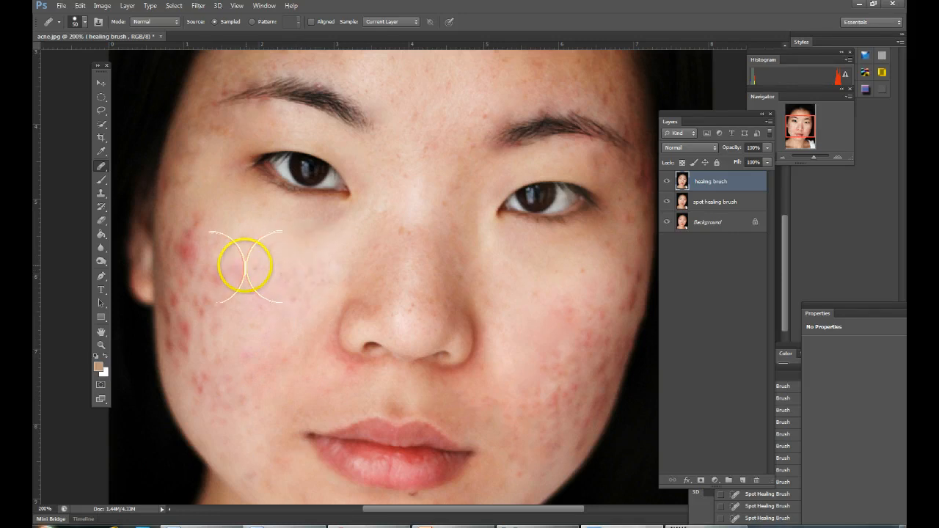
pyautogui.moveTo(245, 266); pyautogui.dragTo(248, 268)
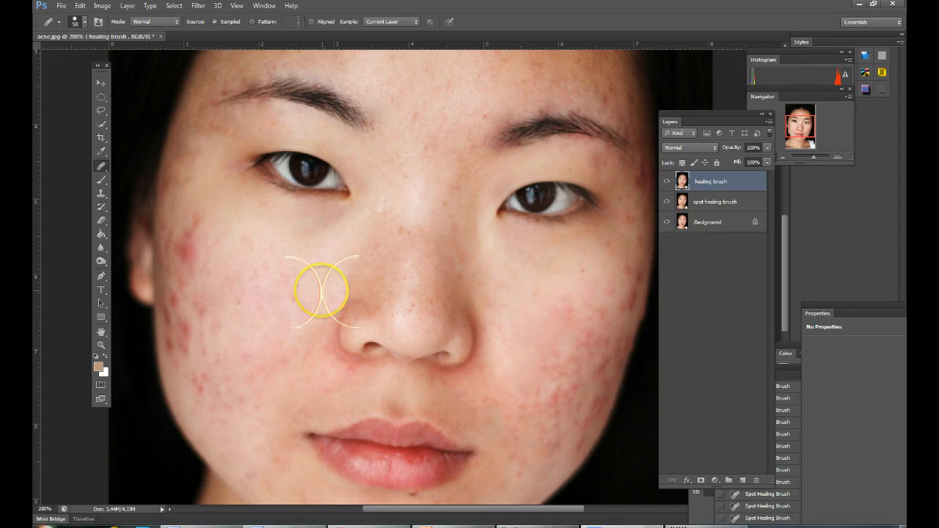
pyautogui.click(218, 242)
# Sample clearer skin in the middle of the image-left cheek and heal the row of red marks along its outer edge
pyautogui.click(281, 290)
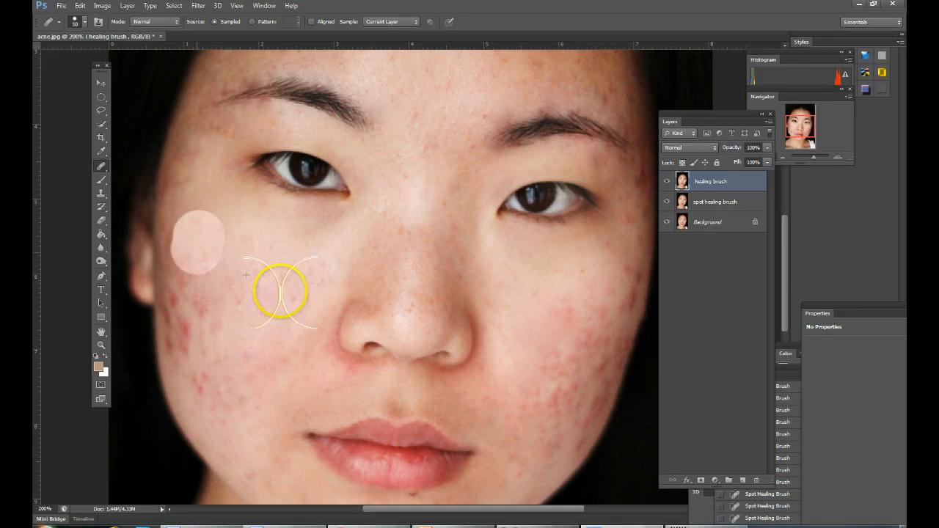
pyautogui.moveTo(185, 284); pyautogui.dragTo(252, 280)
pyautogui.click(193, 337)
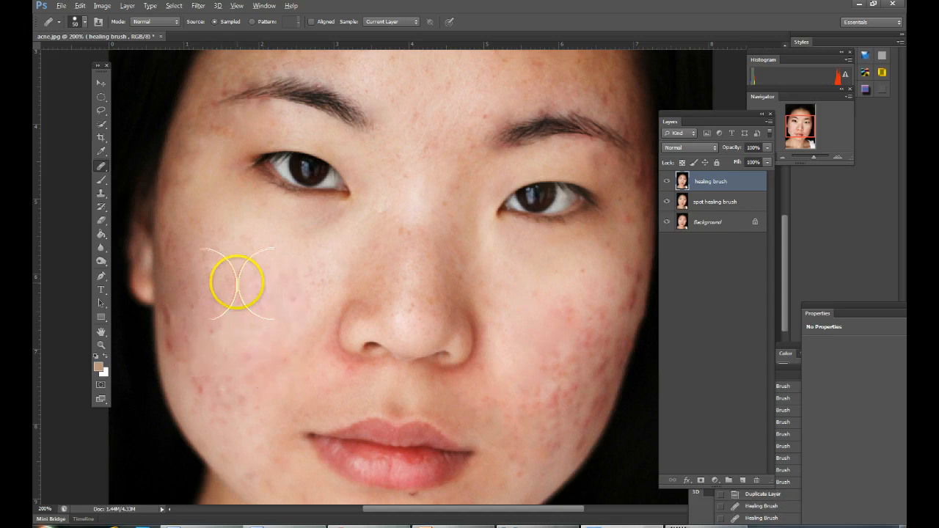
pyautogui.moveTo(236, 282); pyautogui.dragTo(238, 295)
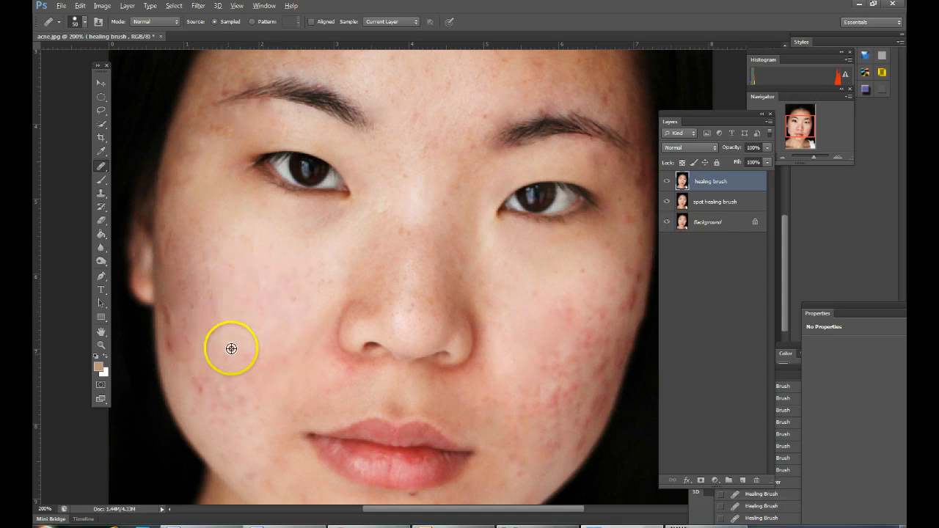
# Sample nearby smooth skin and heal the remaining reddish marks across the lower part of the image-left cheek
pyautogui.click(266, 356)
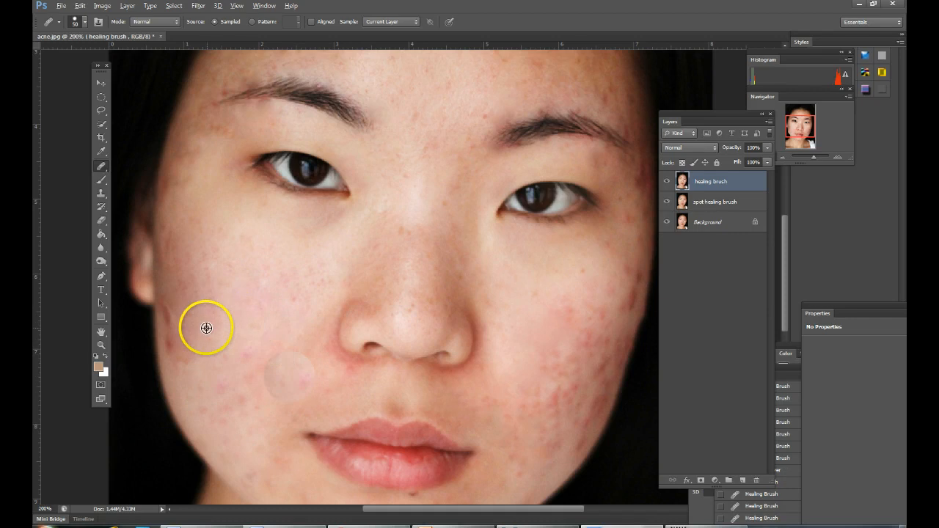
pyautogui.click(273, 345)
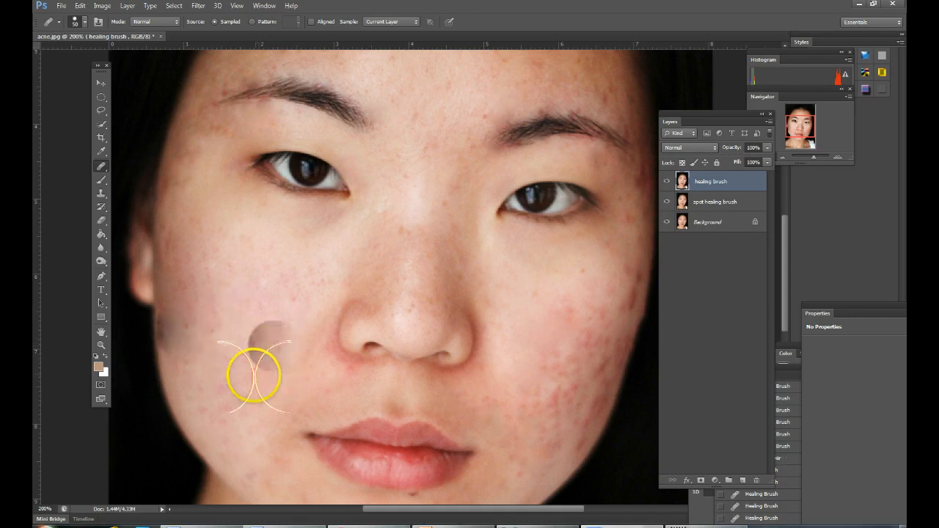
pyautogui.click(320, 356)
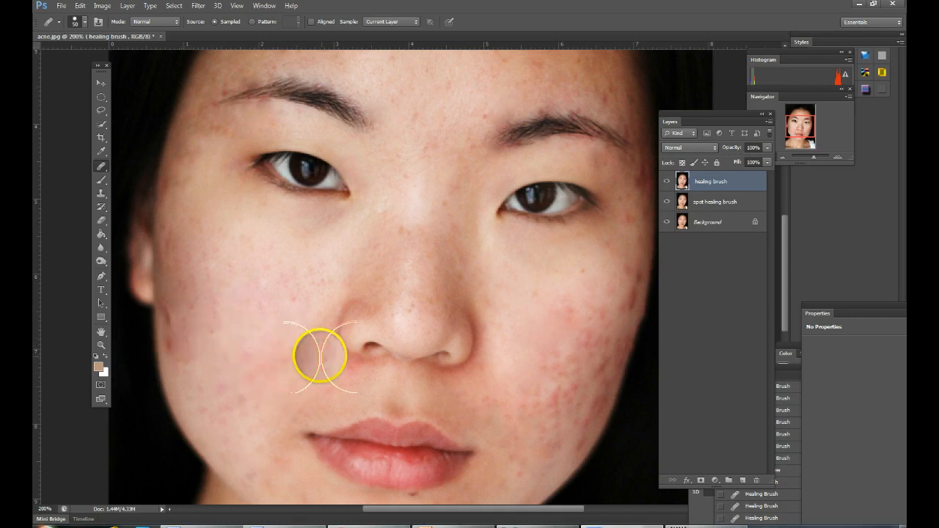
pyautogui.click(262, 348)
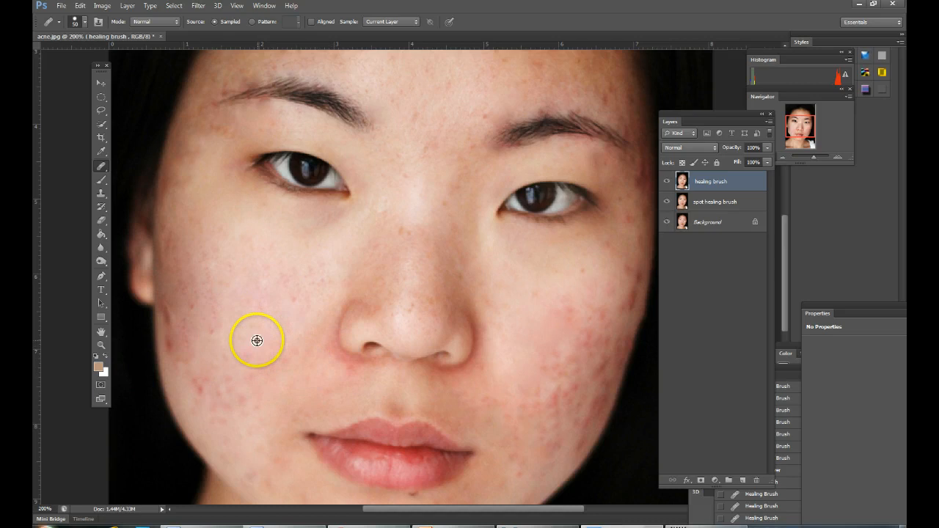
pyautogui.click(203, 378)
pyautogui.click(244, 346)
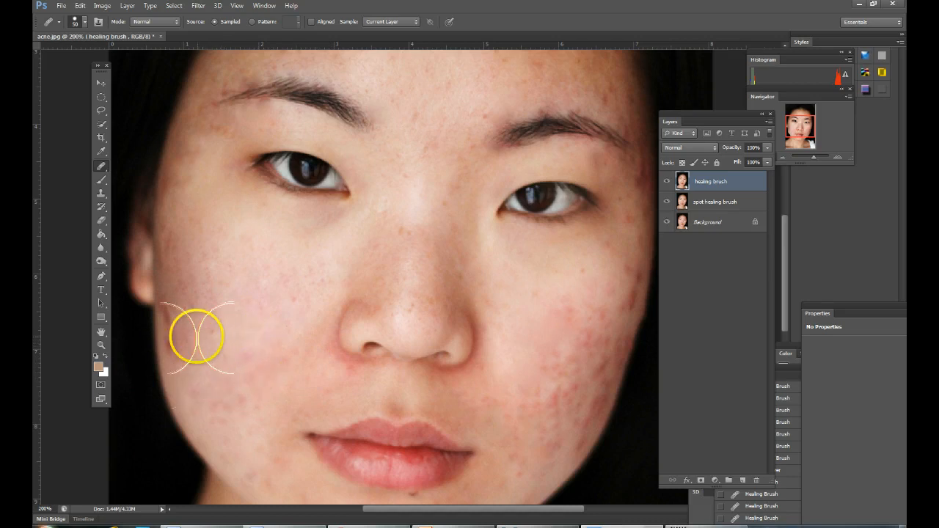
pyautogui.click(248, 346)
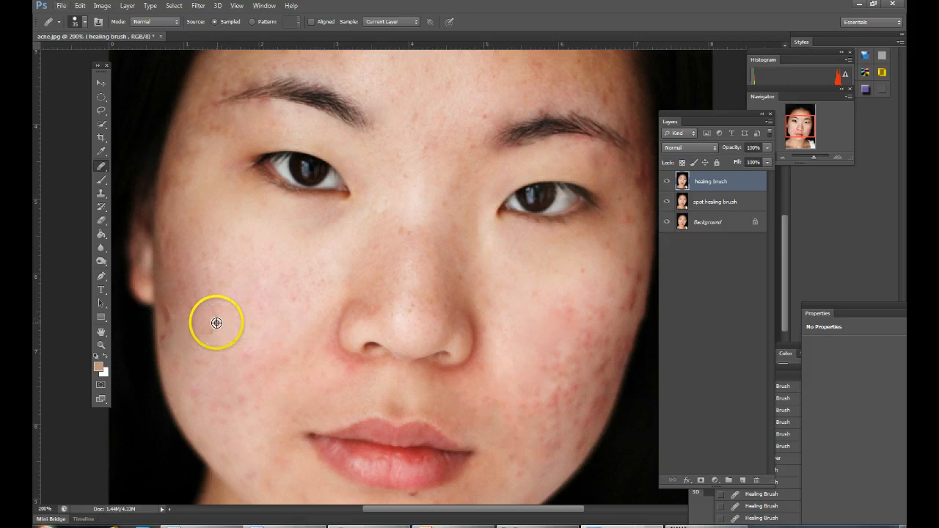
# Resample skin along the outer edge of the image-left cheek and heal the remaining marks across its middle and lower outer part
pyautogui.keyDown('alt'); pyautogui.click(178, 316); pyautogui.keyUp('alt')
pyautogui.click(254, 320)
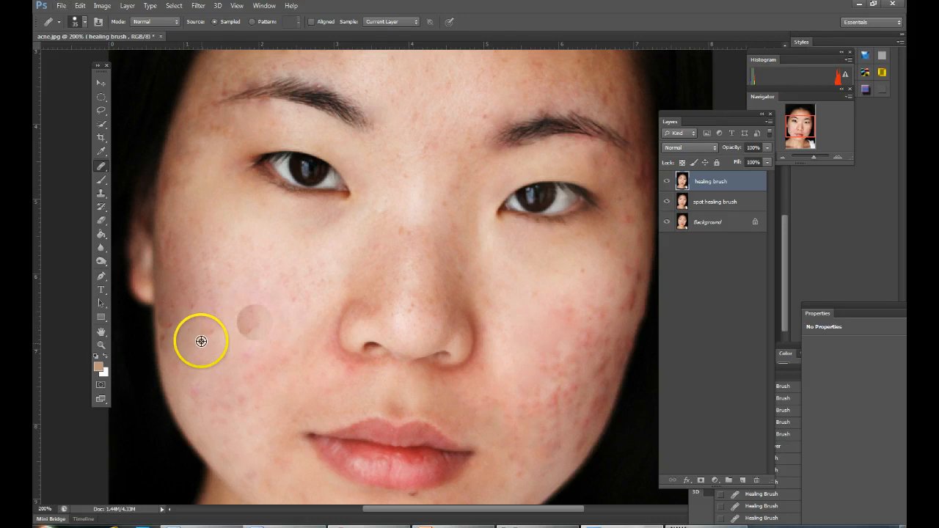
pyautogui.keyDown('alt'); pyautogui.click(174, 331); pyautogui.keyUp('alt')
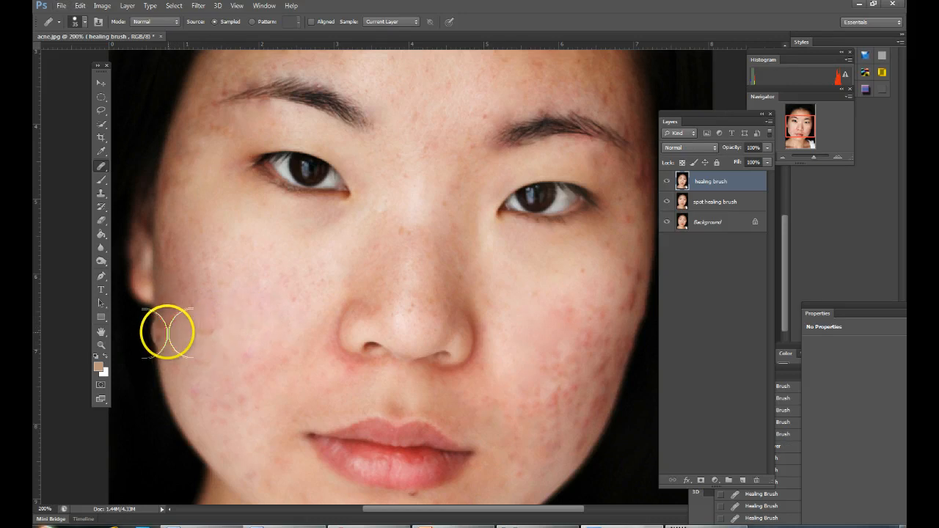
pyautogui.click(206, 346)
pyautogui.click(176, 335)
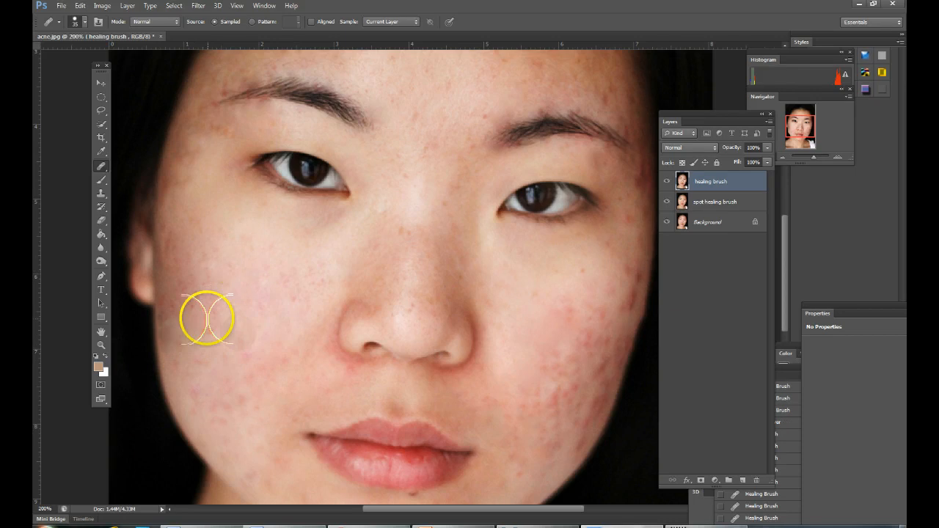
pyautogui.click(314, 354)
# Sample clear skin beside the nose and heal the red patch and spots on the upper part of the image-right cheek
pyautogui.press('space')
pyautogui.moveTo(287, 254); pyautogui.dragTo(264, 321)
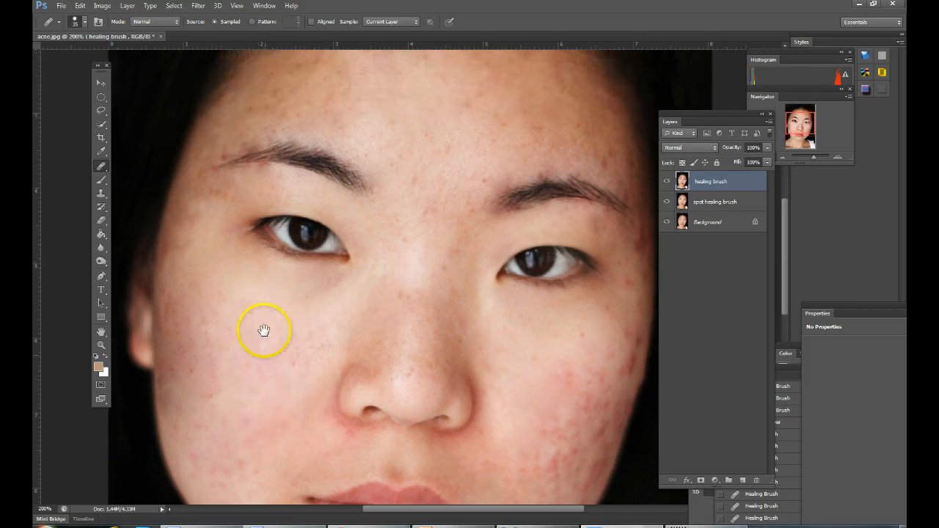
pyautogui.moveTo(249, 287); pyautogui.dragTo(229, 223)
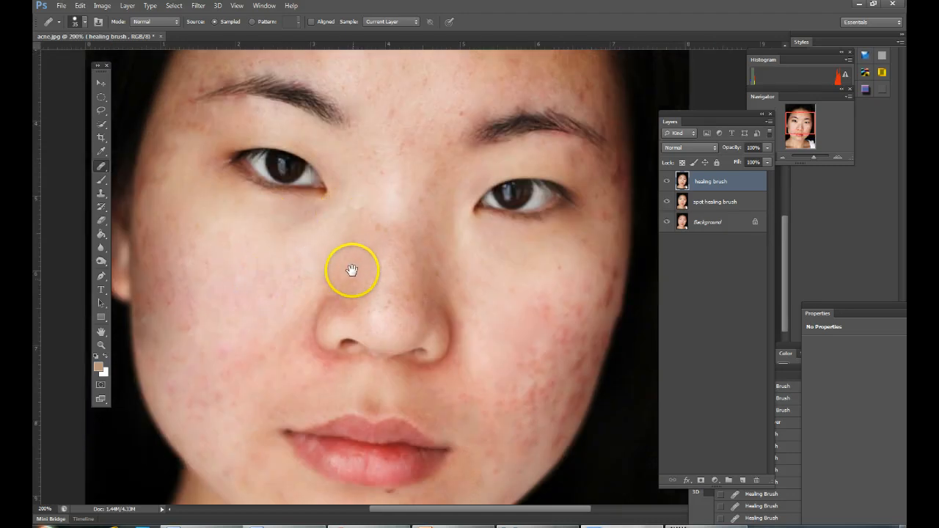
pyautogui.moveTo(275, 252); pyautogui.dragTo(311, 277)
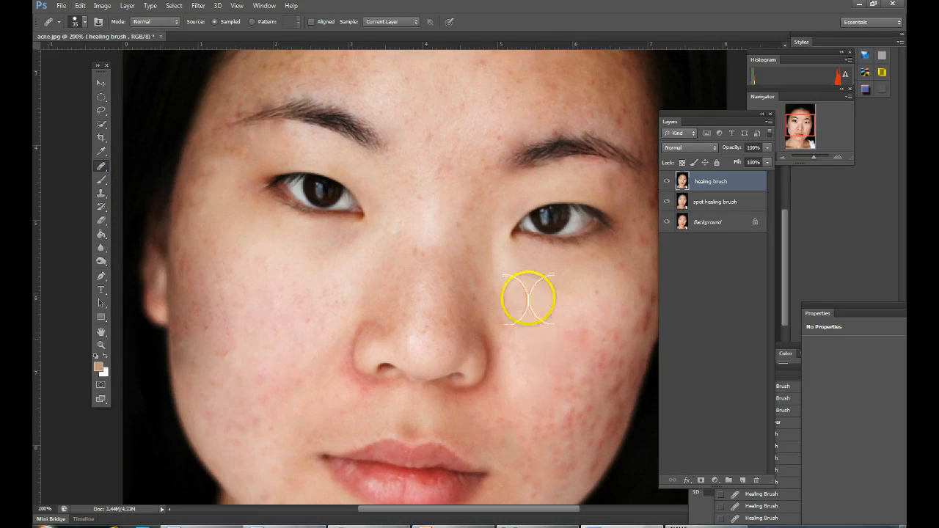
pyautogui.moveTo(555, 331); pyautogui.dragTo(453, 291)
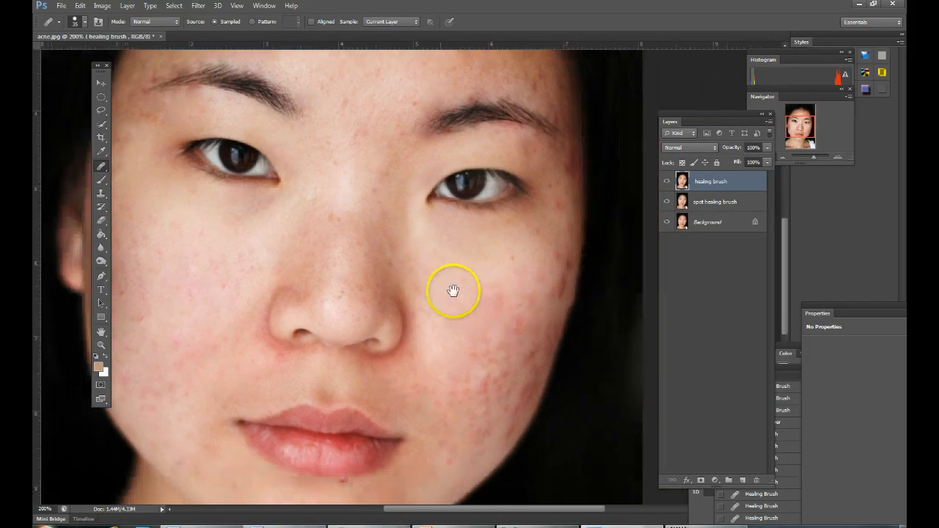
pyautogui.moveTo(527, 312); pyautogui.dragTo(482, 292)
pyautogui.keyDown('alt'); pyautogui.click(394, 268); pyautogui.keyUp('alt')
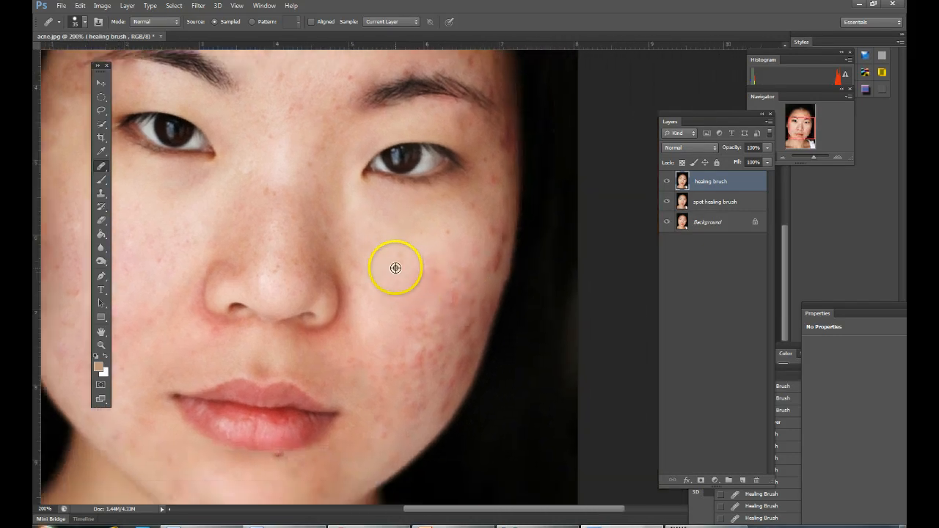
pyautogui.moveTo(416, 269)
pyautogui.mouseDown()
pyautogui.moveTo(457, 292)
pyautogui.moveTo(415, 255)
pyautogui.moveTo(467, 280)
pyautogui.mouseUp()
pyautogui.keyDown('alt'); pyautogui.click(418, 257); pyautogui.keyUp('alt')
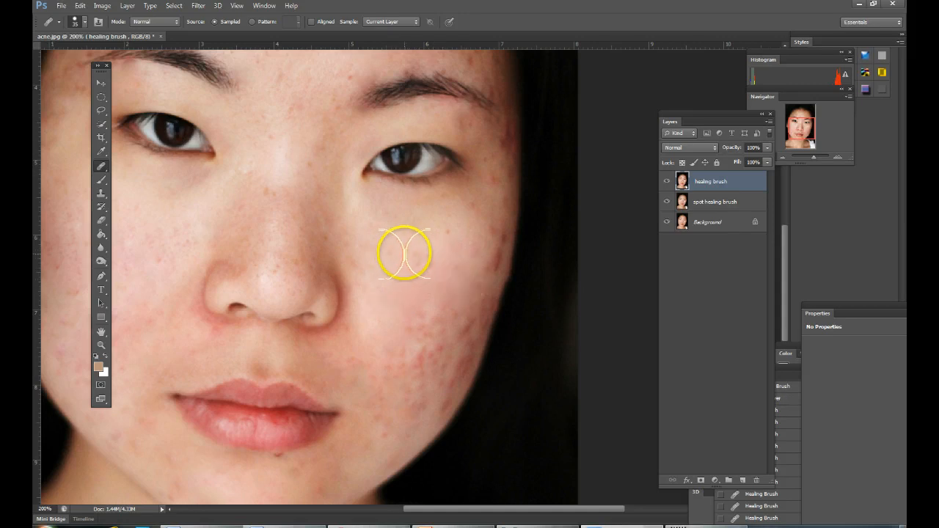
pyautogui.moveTo(434, 237); pyautogui.dragTo(438, 238)
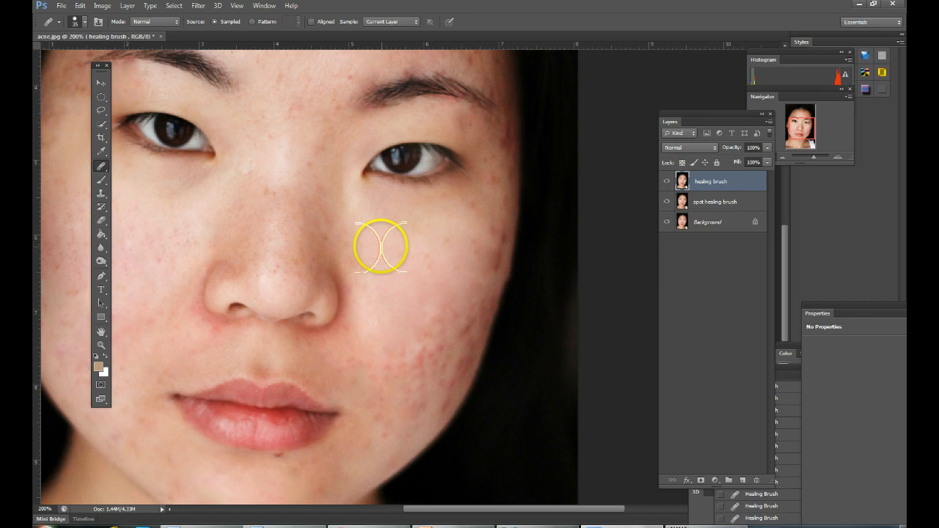
# Heal the acne marks in the middle and lower inner part of the image-right cheek, down towards the mouth corner
pyautogui.click(433, 321)
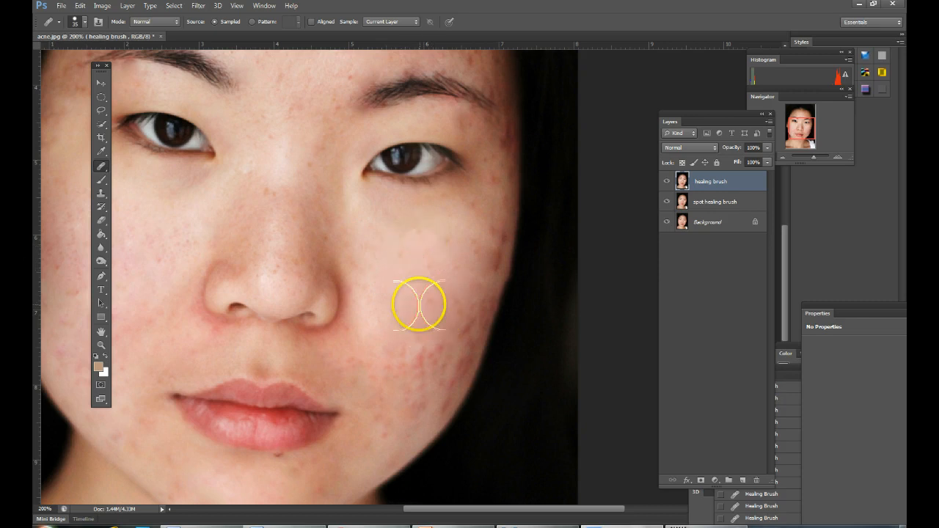
pyautogui.click(405, 351)
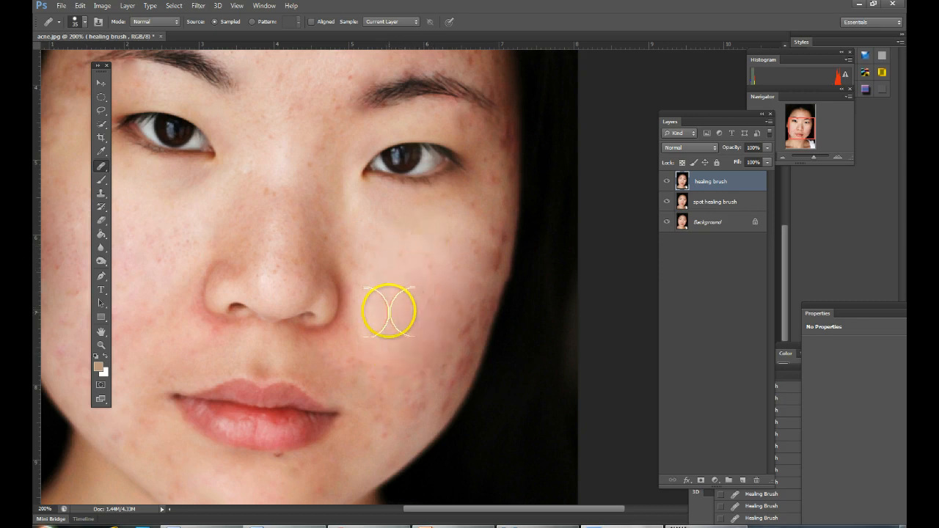
pyautogui.click(383, 361)
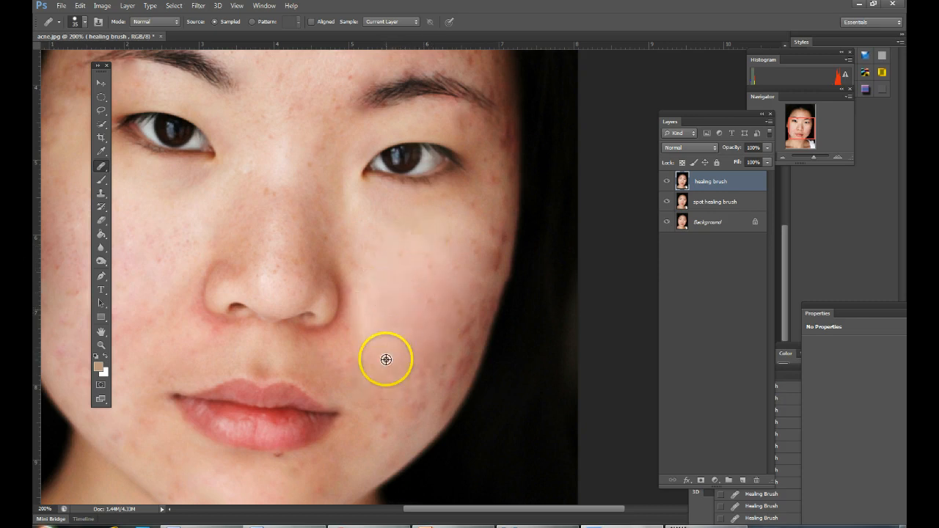
pyautogui.click(357, 365)
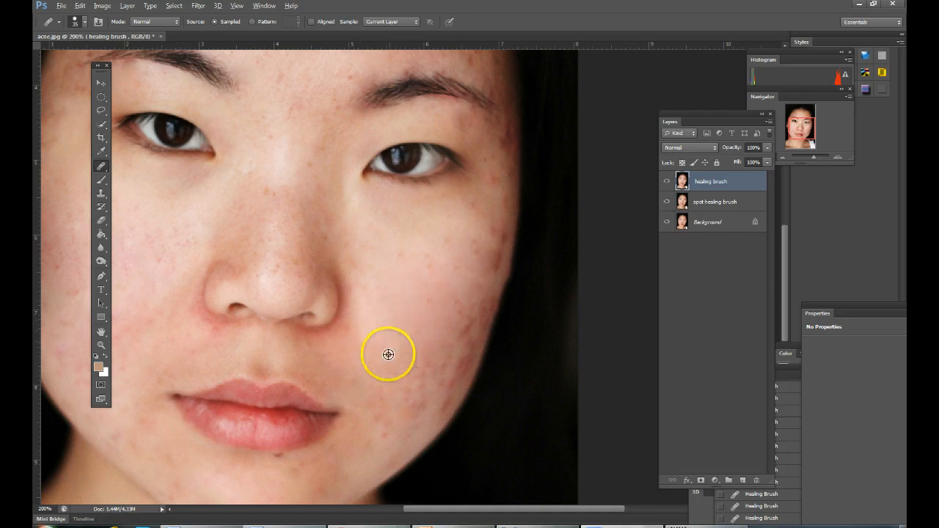
pyautogui.click(371, 397)
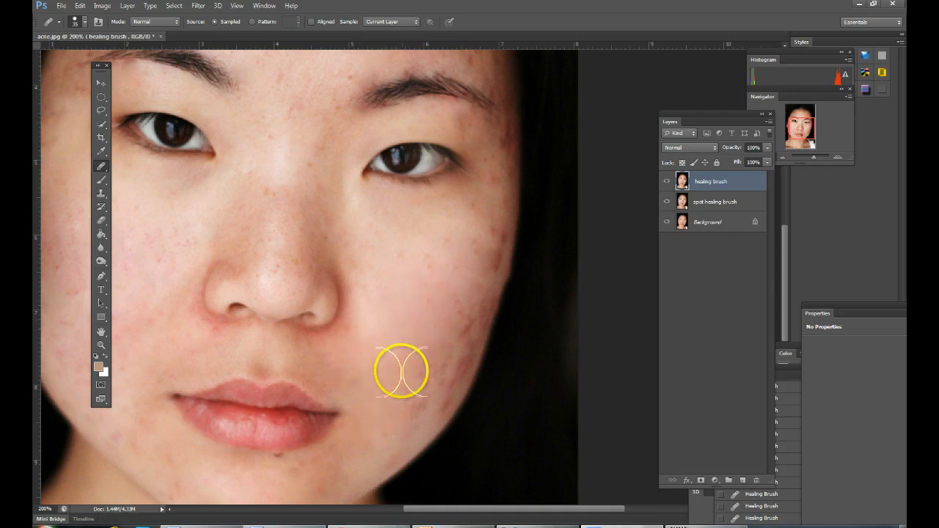
# Heal the red marks across the lower outer part of the image-right cheek, resampling from smoother cheek skin
pyautogui.click(416, 397)
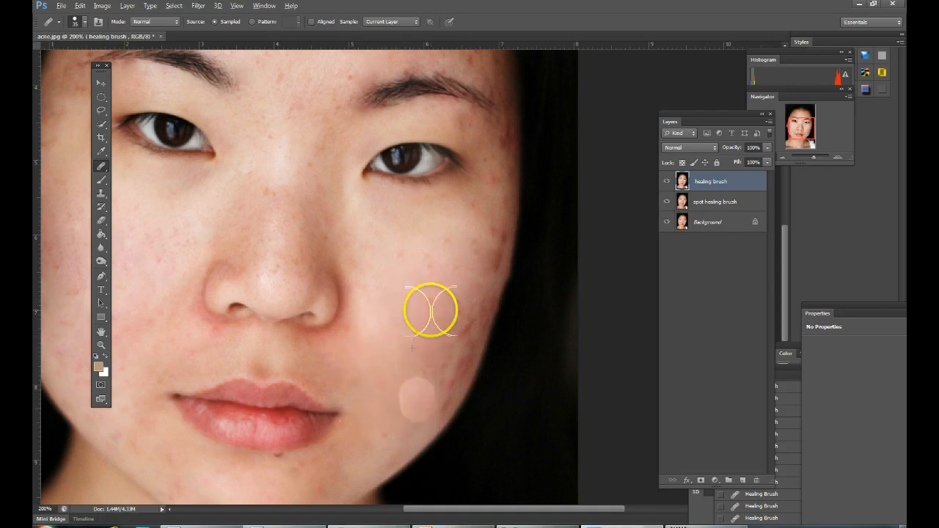
pyautogui.click(425, 352)
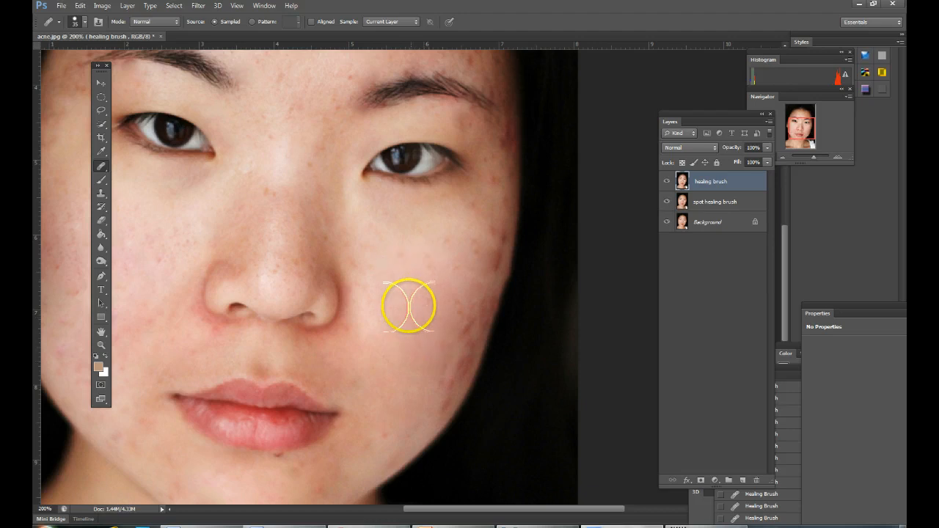
pyautogui.click(449, 328)
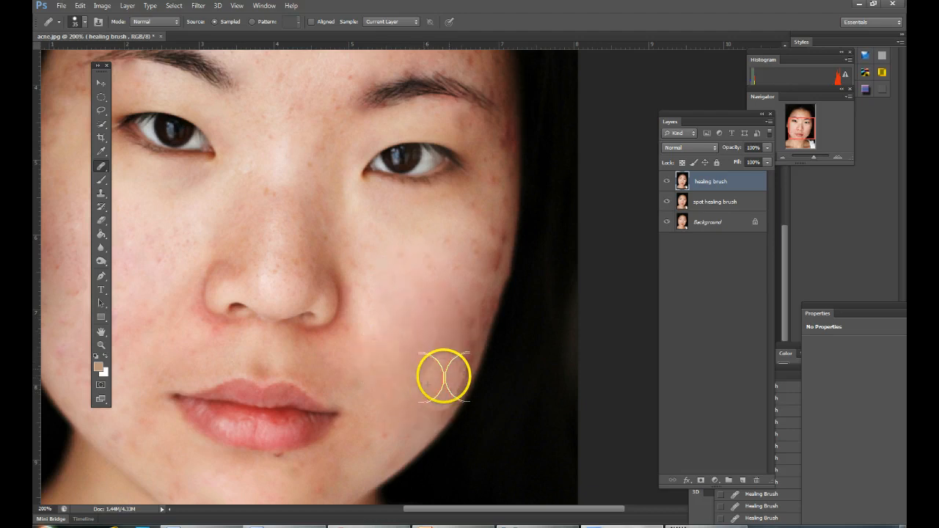
pyautogui.click(390, 360)
pyautogui.click(459, 361)
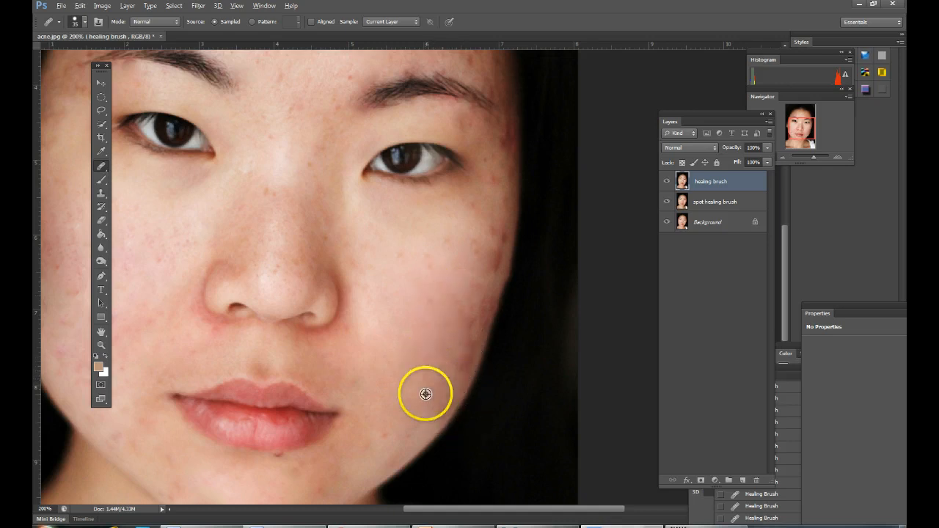
pyautogui.click(455, 360)
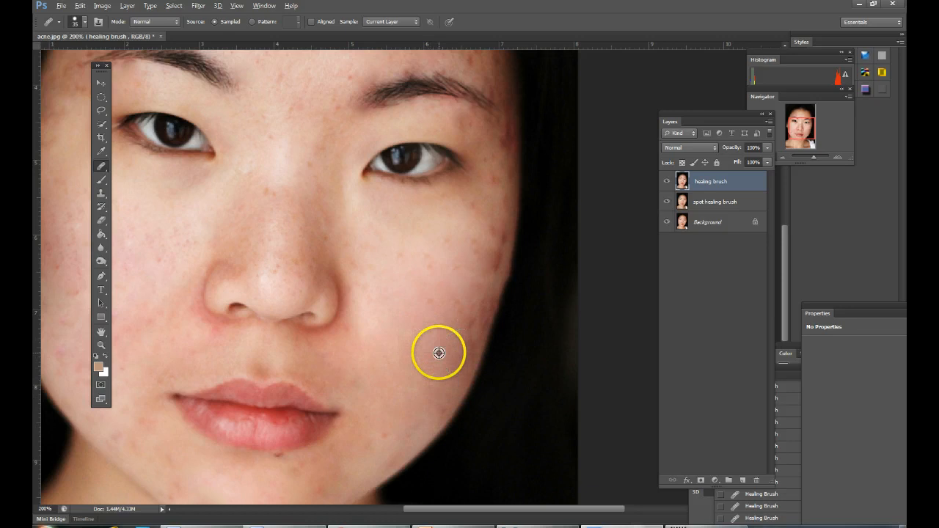
pyautogui.click(390, 330)
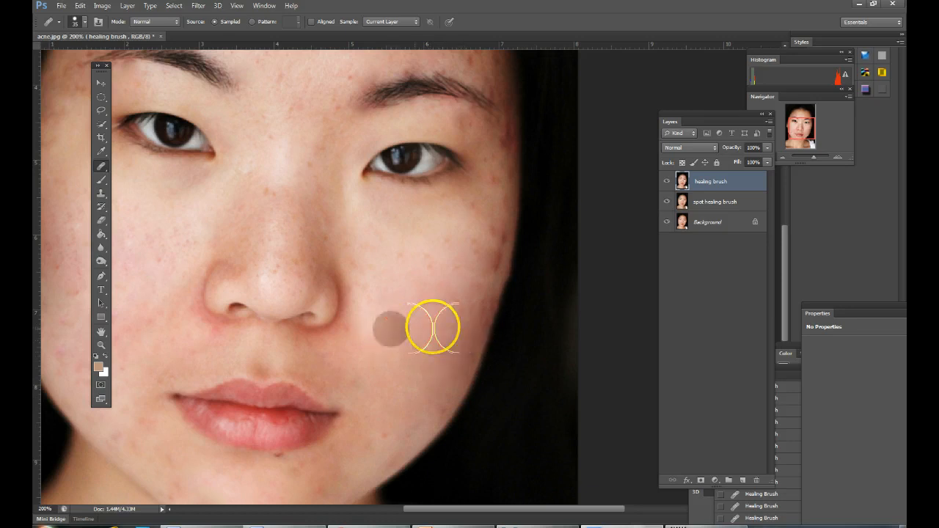
# Sample skin on the outer image-right cheek and heal the marks along its upper edge and below the outer eye corner
pyautogui.keyDown('alt'); pyautogui.click(481, 279); pyautogui.keyUp('alt')
pyautogui.click(420, 300)
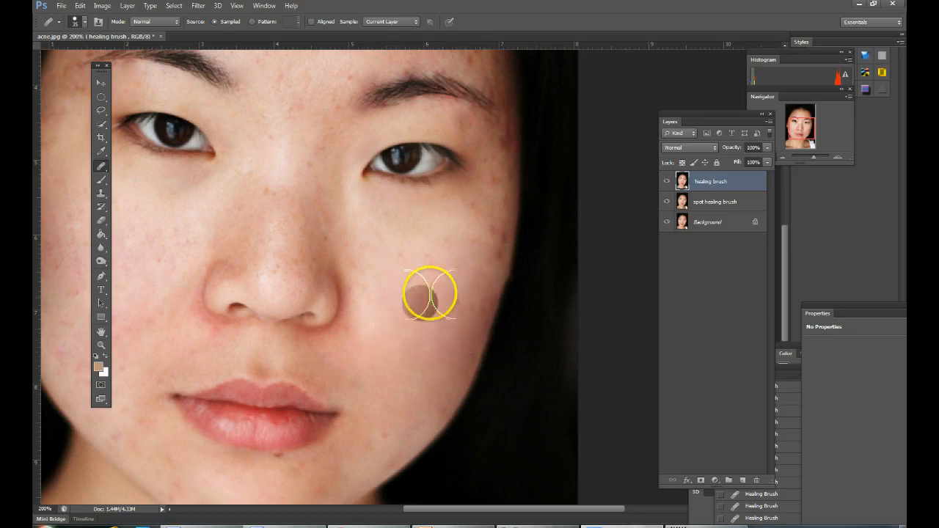
pyautogui.click(490, 234)
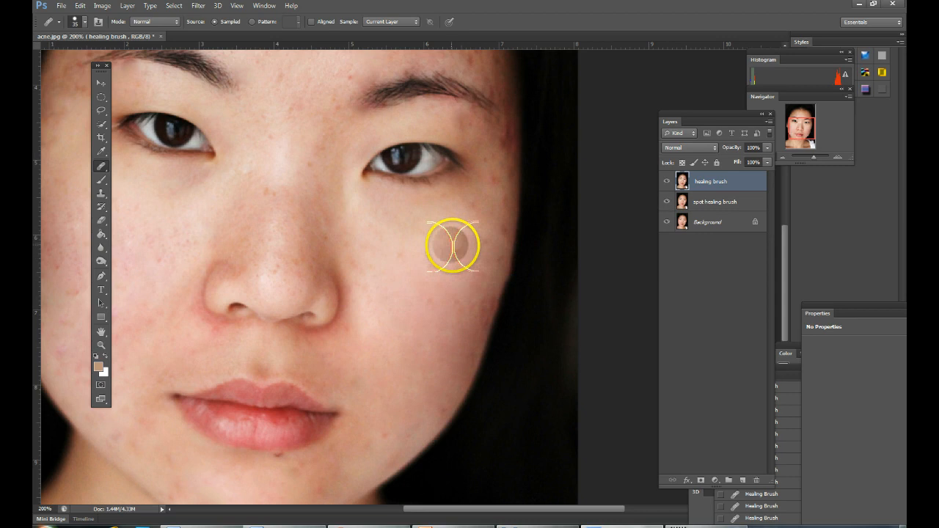
pyautogui.scroll(1, 461, 254)
pyautogui.keyDown('alt'); pyautogui.click(465, 259); pyautogui.keyUp('alt')
pyautogui.click(486, 218)
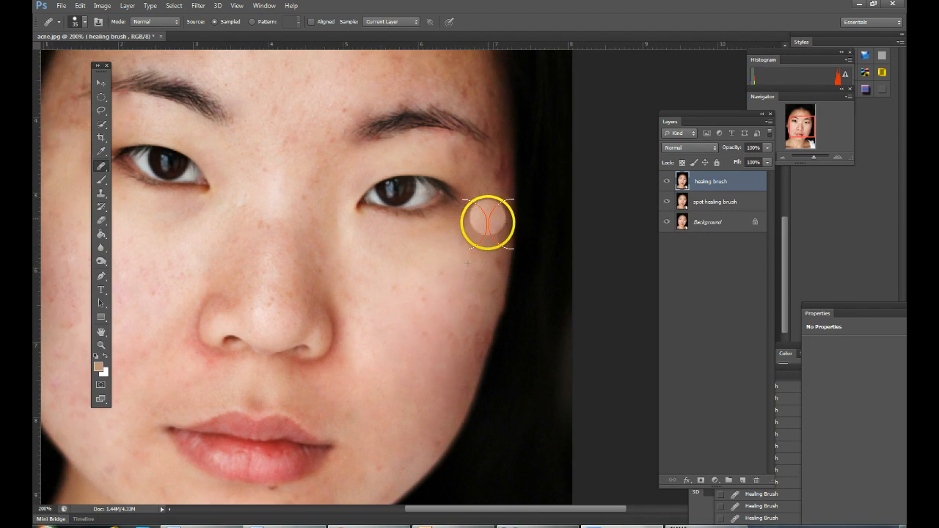
# With the healing brush at size 20, resample nearby skin and heal the marks on the temple beside the image-right eye and eyebrow
pyautogui.moveTo(446, 281); pyautogui.dragTo(423, 328)
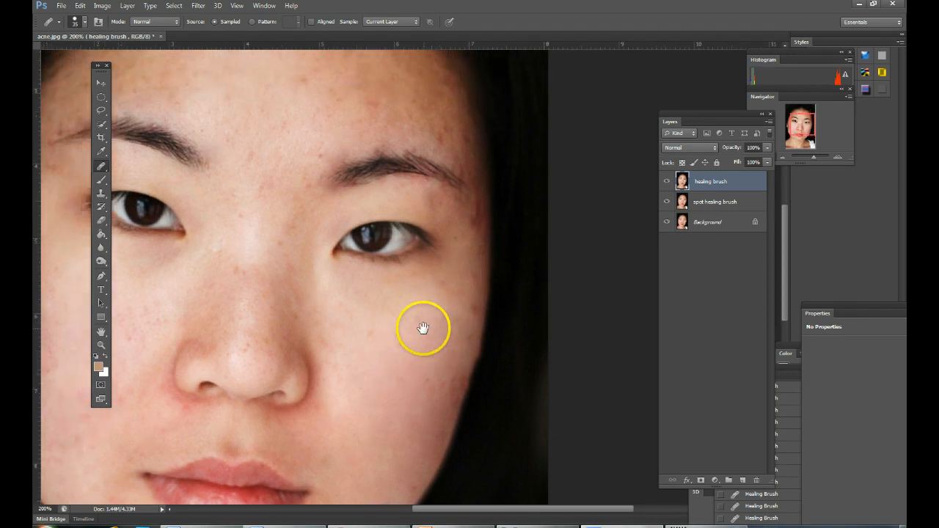
pyautogui.moveTo(446, 287); pyautogui.dragTo(444, 297)
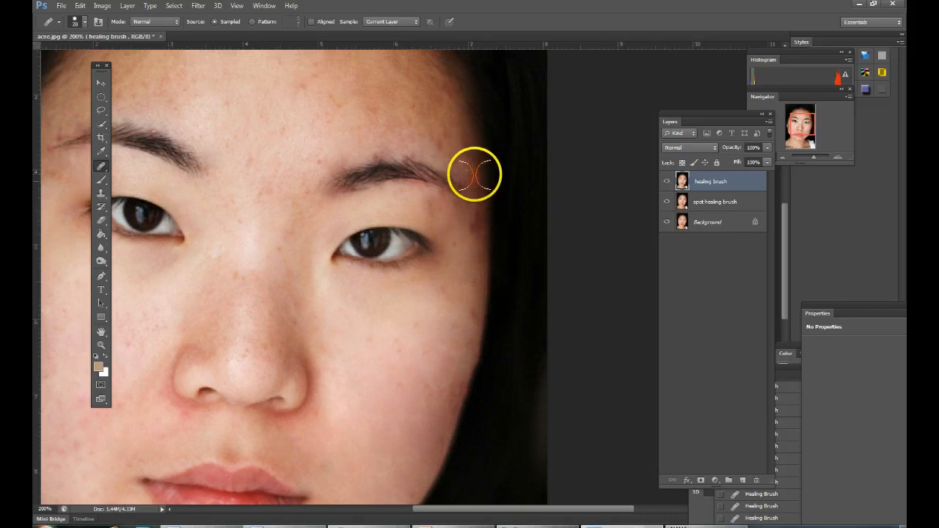
pyautogui.keyDown('alt'); pyautogui.click(482, 213); pyautogui.keyUp('alt')
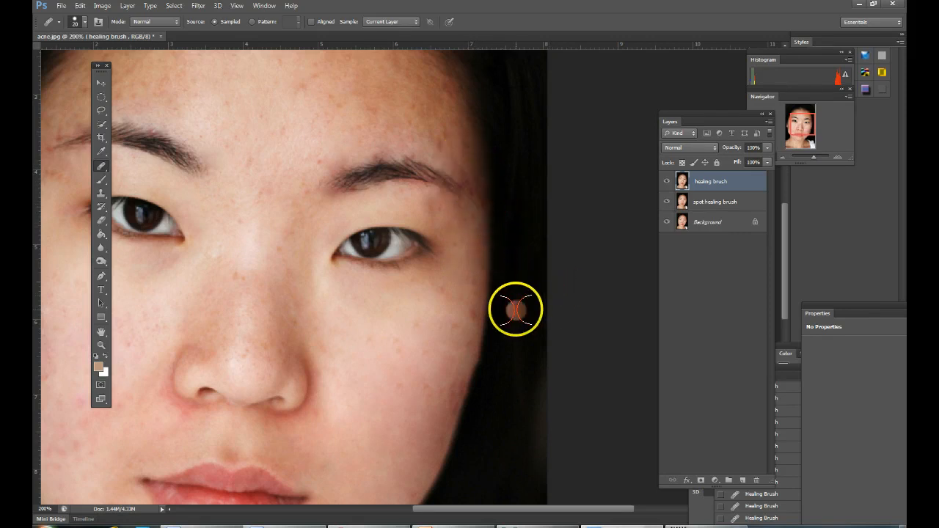
pyautogui.moveTo(472, 183)
pyautogui.mouseDown()
pyautogui.moveTo(476, 293)
pyautogui.moveTo(463, 206)
pyautogui.mouseUp()
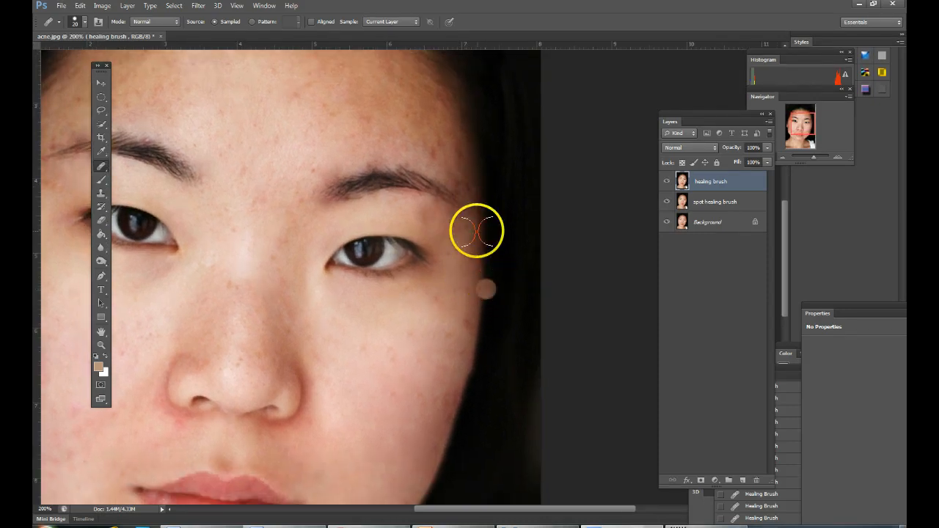
pyautogui.keyDown('alt'); pyautogui.click(433, 134); pyautogui.keyUp('alt')
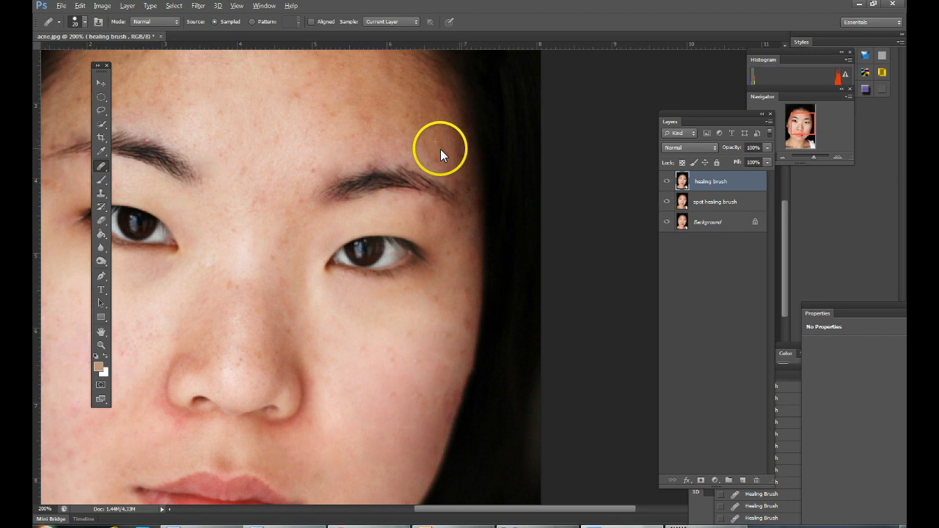
pyautogui.keyDown('alt'); pyautogui.click(405, 135); pyautogui.keyUp('alt')
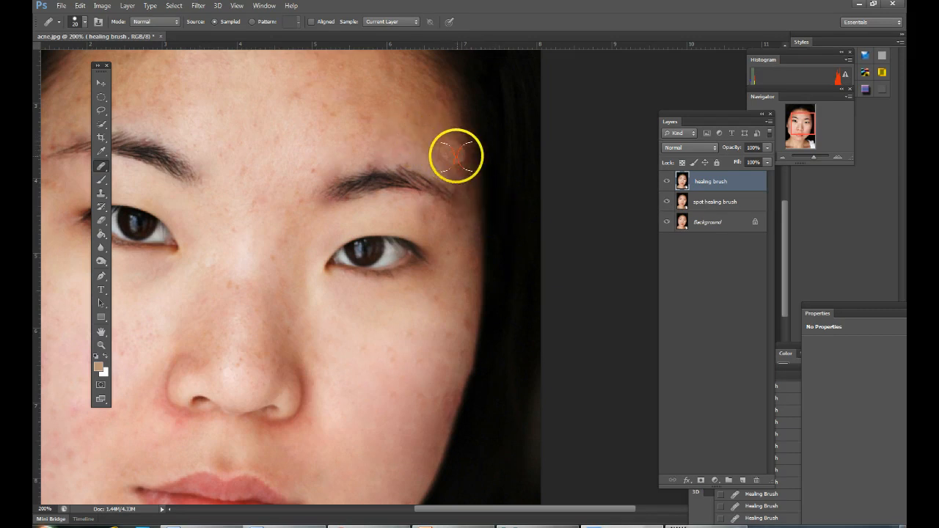
# Enlarge the healing brush to 35 and heal the marks on the forehead above the image-right eyebrow with skin sampled from mid-forehead
pyautogui.moveTo(414, 174); pyautogui.dragTo(444, 272)
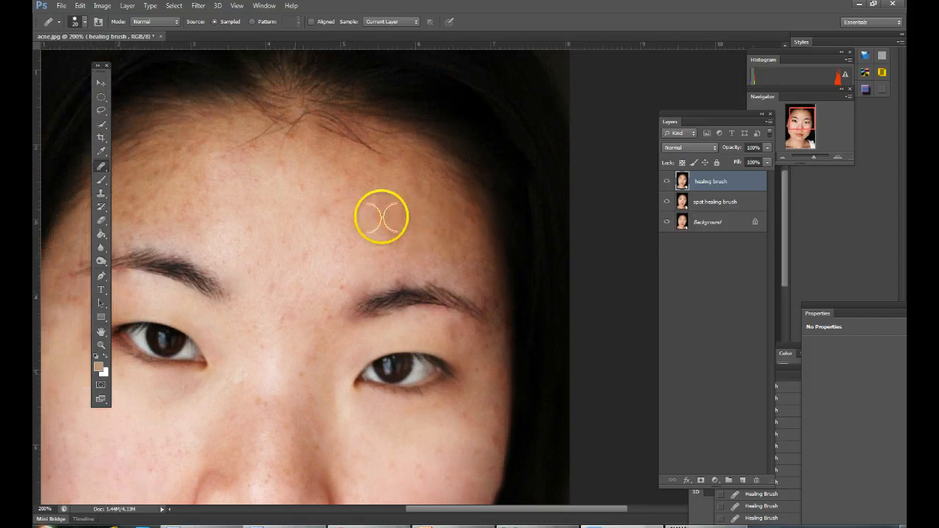
pyautogui.press(']')
pyautogui.press(']')
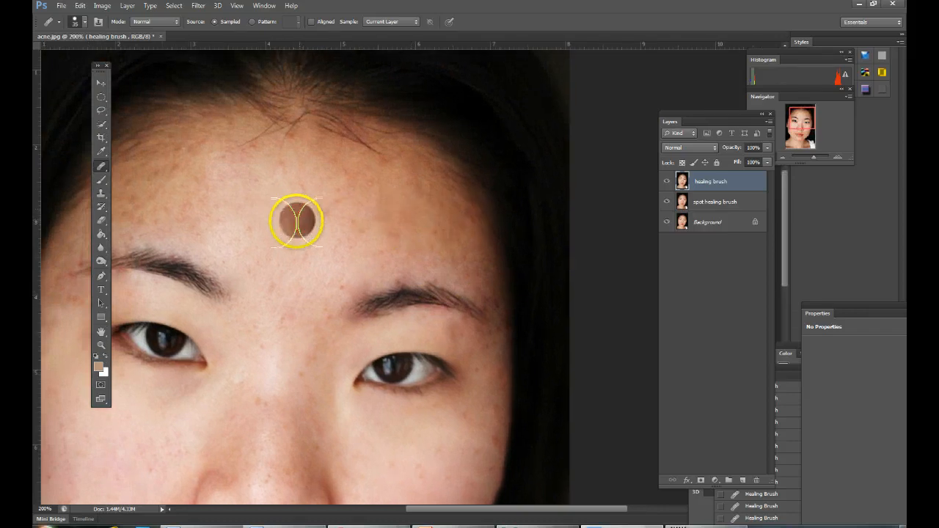
pyautogui.keyDown('alt'); pyautogui.click(328, 228); pyautogui.keyUp('alt')
pyautogui.click(388, 244)
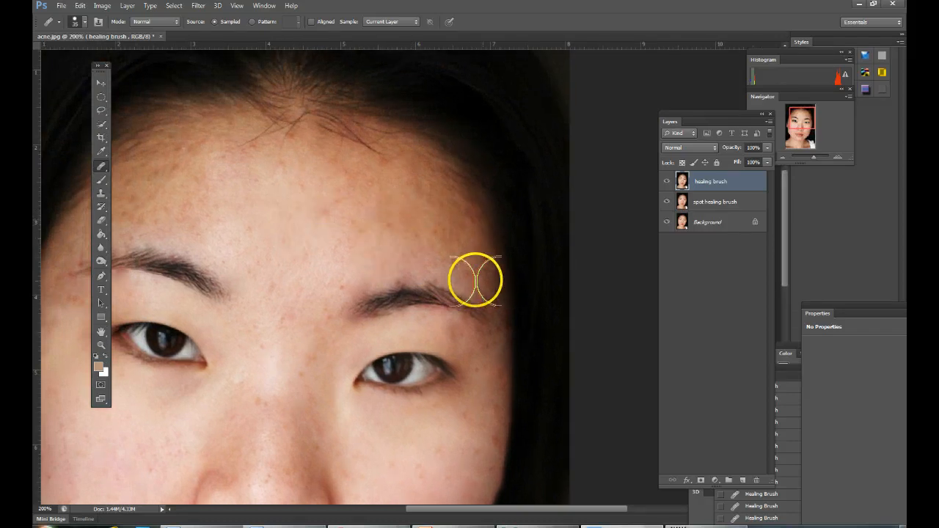
# Try healing the skin just above the outer end of the image-right eyebrow, and undo the last stroke
pyautogui.click(452, 272)
pyautogui.keyDown('alt'); pyautogui.click(378, 261); pyautogui.keyUp('alt')
pyautogui.click(429, 256)
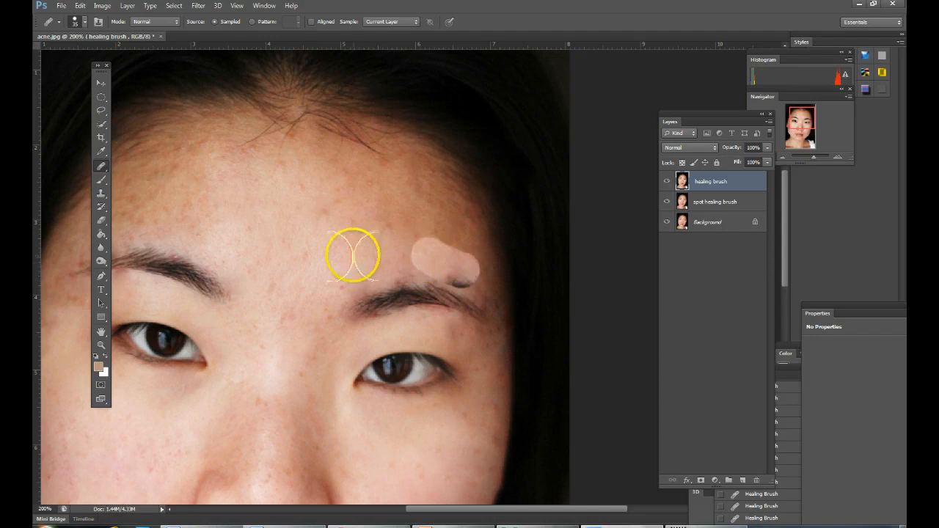
pyautogui.hotkey('ctrl', 'z')
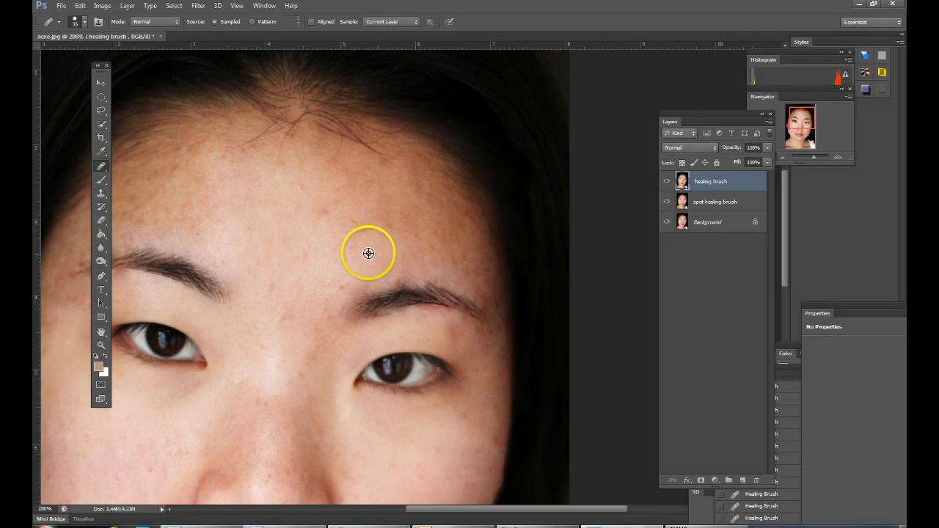
# Sample clean forehead skin above the image-left eyebrow and heal the marks beside it
pyautogui.moveTo(184, 256)
pyautogui.mouseDown()
pyautogui.moveTo(334, 236)
pyautogui.moveTo(362, 214)
pyautogui.mouseUp()
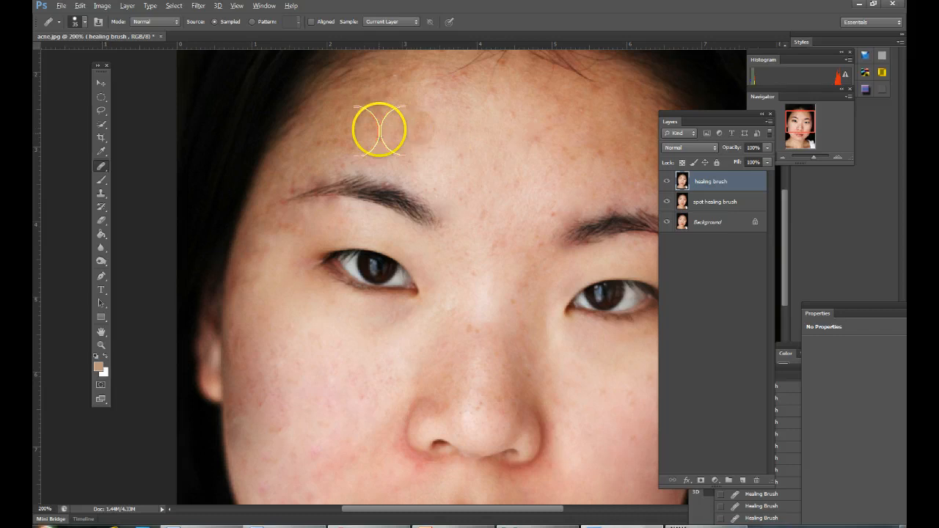
pyautogui.keyDown('alt'); pyautogui.click(409, 131); pyautogui.keyUp('alt')
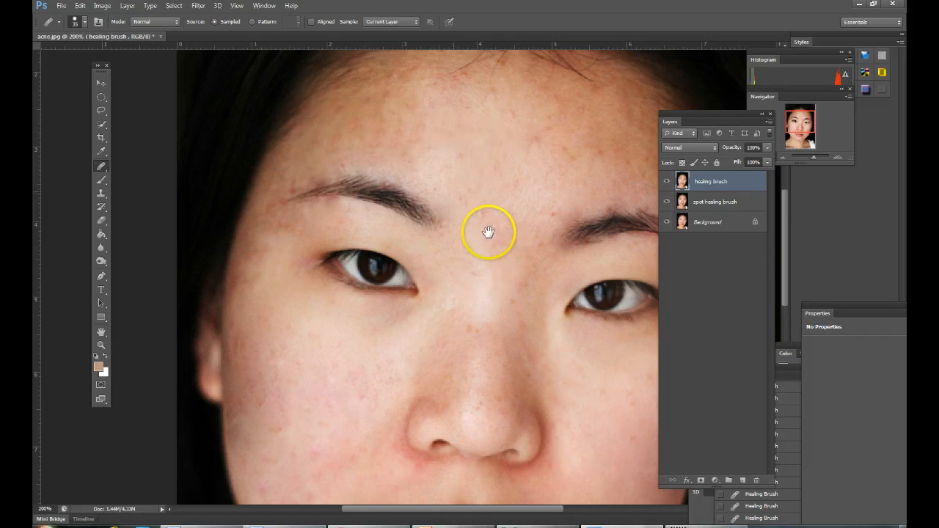
# Try a healing stroke across the lips, and step back in the history to the state before it
pyautogui.moveTo(488, 232); pyautogui.dragTo(374, 111)
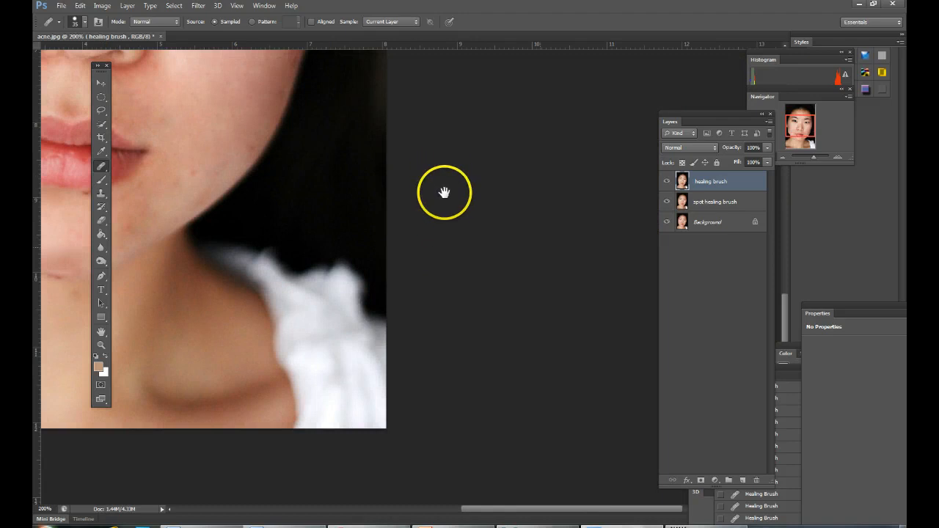
pyautogui.moveTo(444, 193); pyautogui.dragTo(537, 177)
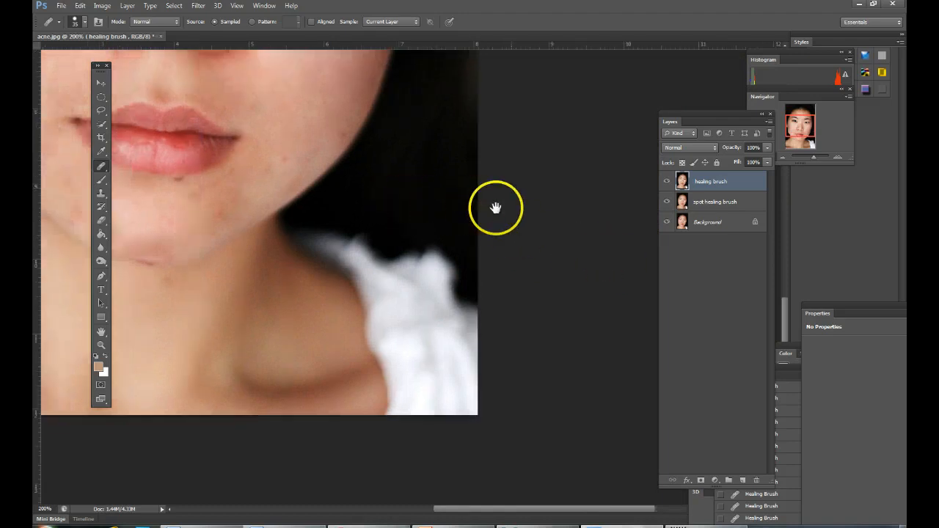
pyautogui.moveTo(323, 202); pyautogui.dragTo(357, 196)
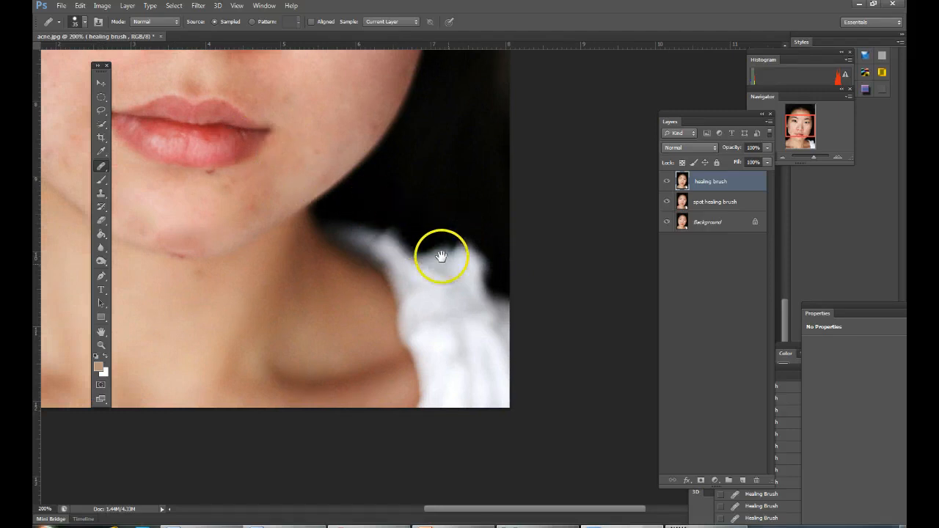
pyautogui.moveTo(471, 281); pyautogui.dragTo(586, 368)
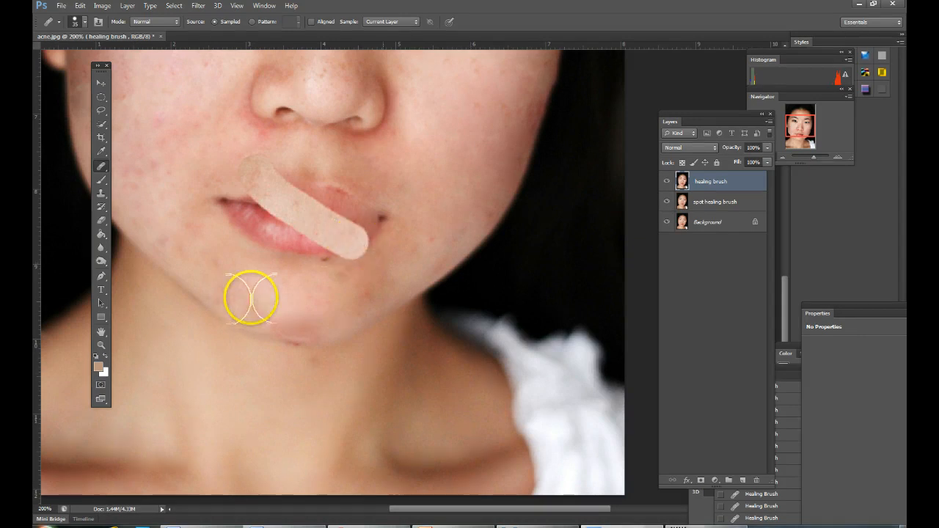
pyautogui.click(783, 349)
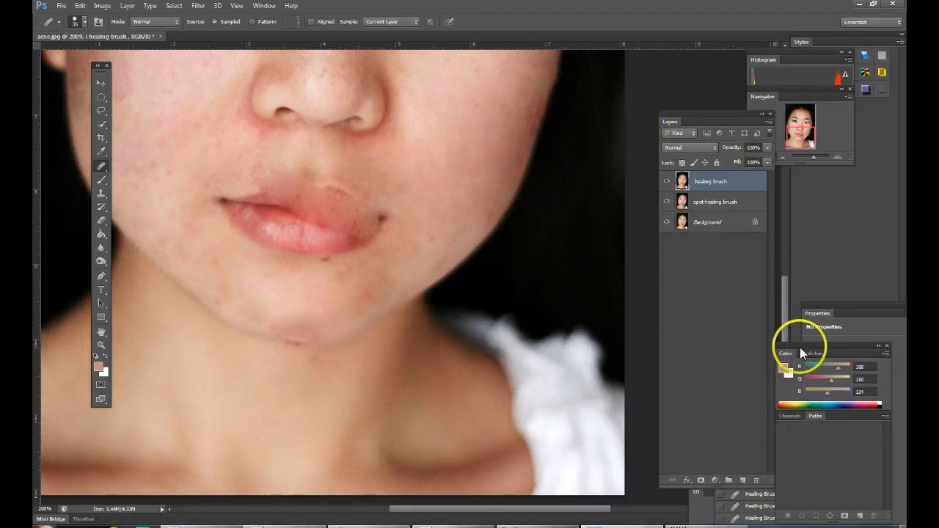
pyautogui.click(731, 498)
pyautogui.moveTo(774, 369)
pyautogui.mouseDown()
pyautogui.moveTo(724, 335)
pyautogui.moveTo(707, 307)
pyautogui.moveTo(829, 323)
pyautogui.mouseUp()
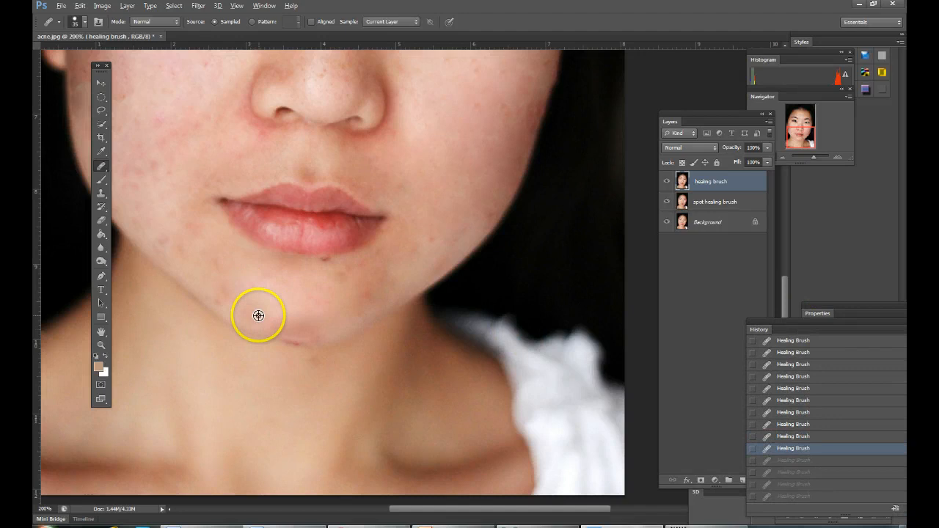
# Heal the marks on the chin and below the image-right mouth corner with skin sampled from the chin and lower cheek
pyautogui.keyDown('alt'); pyautogui.click(242, 300); pyautogui.keyUp('alt')
pyautogui.moveTo(265, 311); pyautogui.dragTo(376, 324)
pyautogui.keyDown('alt'); pyautogui.click(243, 300); pyautogui.keyUp('alt')
pyautogui.moveTo(276, 308)
pyautogui.mouseDown()
pyautogui.moveTo(299, 327)
pyautogui.moveTo(290, 324)
pyautogui.mouseUp()
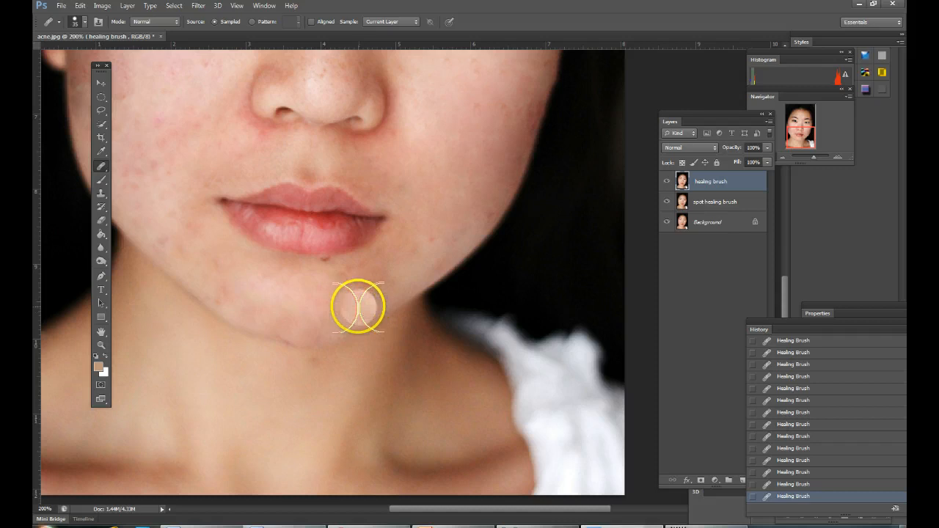
pyautogui.hotkey('ctrl', 'z')
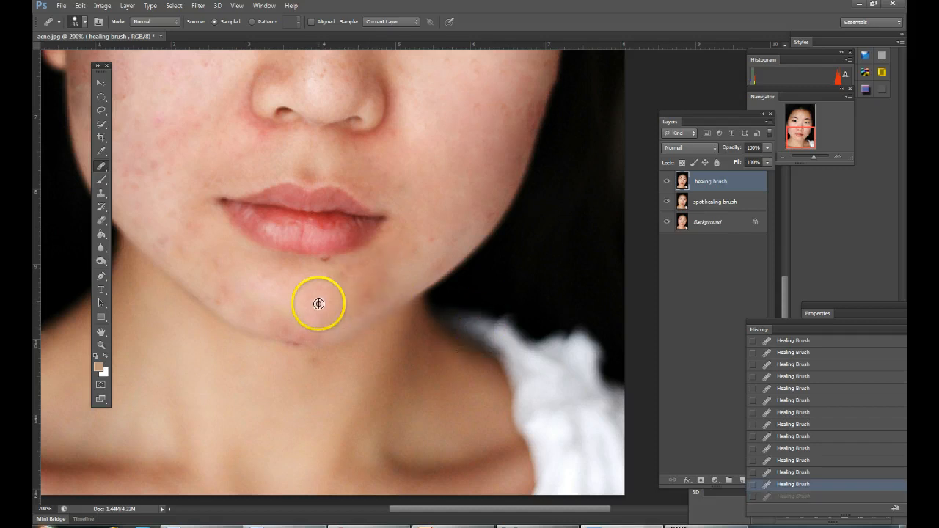
pyautogui.moveTo(310, 298)
pyautogui.mouseDown()
pyautogui.moveTo(304, 325)
pyautogui.moveTo(270, 307)
pyautogui.mouseUp()
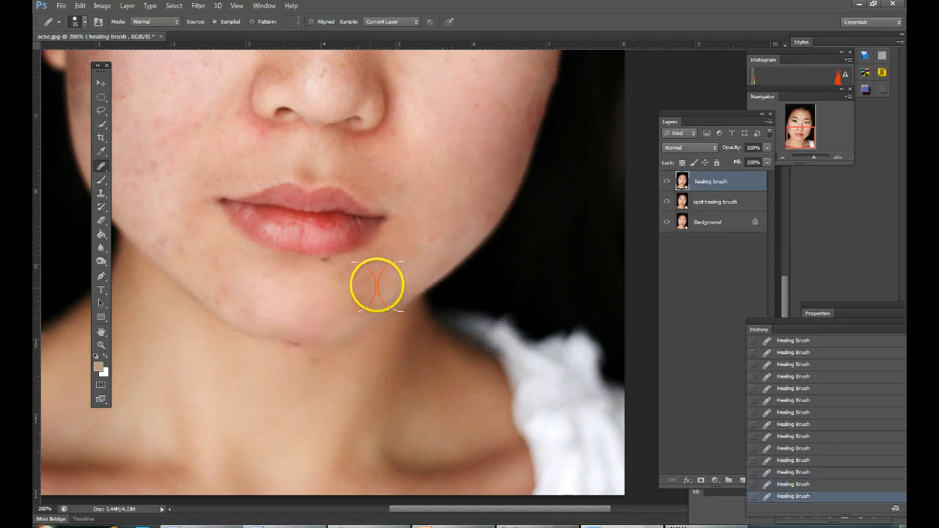
pyautogui.keyDown('alt'); pyautogui.click(403, 248); pyautogui.keyUp('alt')
pyautogui.click(382, 257)
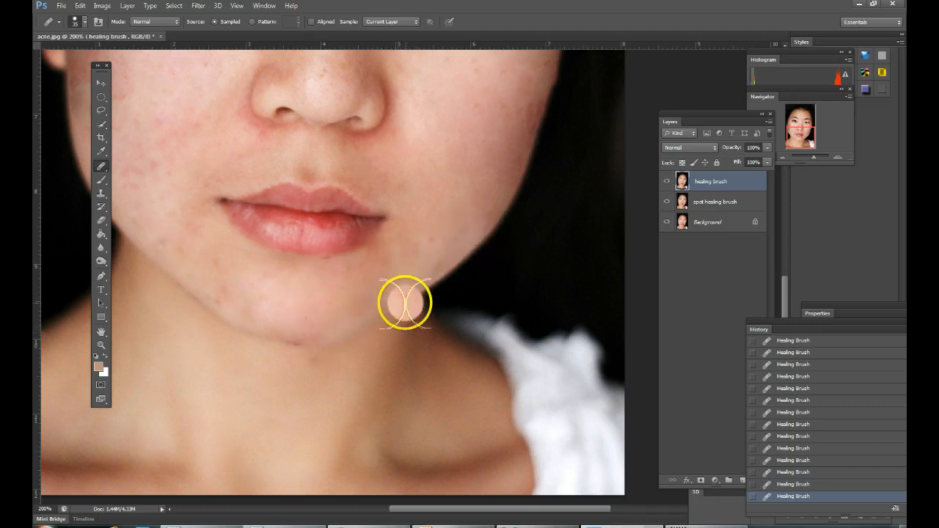
# Toggle the visibility of the healing brush and spot healing brush layers to compare the retouching with the original photo
pyautogui.hotkey('ctrl', '-')
pyautogui.hotkey('ctrl', '-')
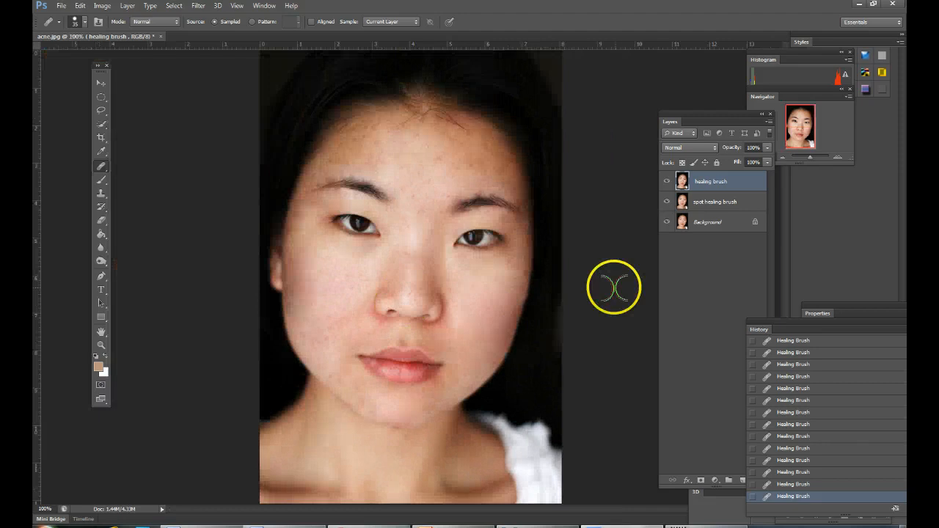
pyautogui.click(667, 183)
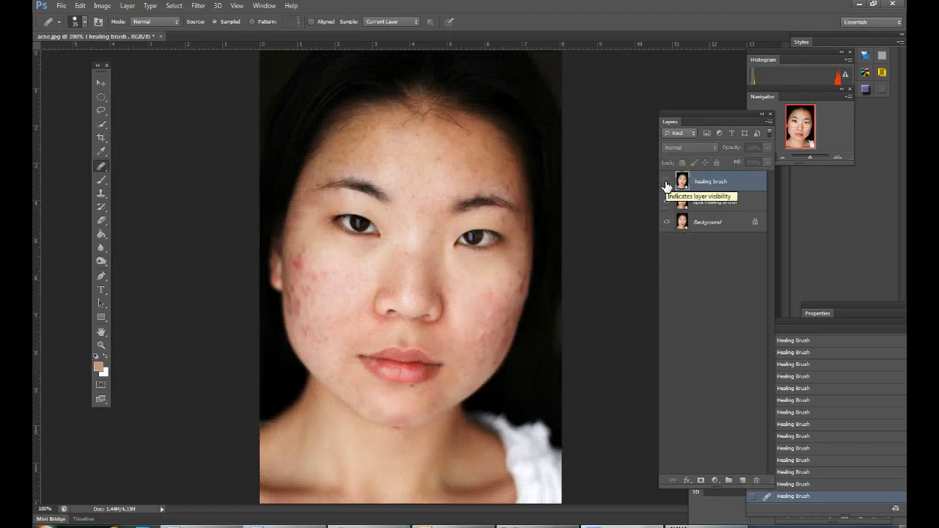
pyautogui.click(666, 184)
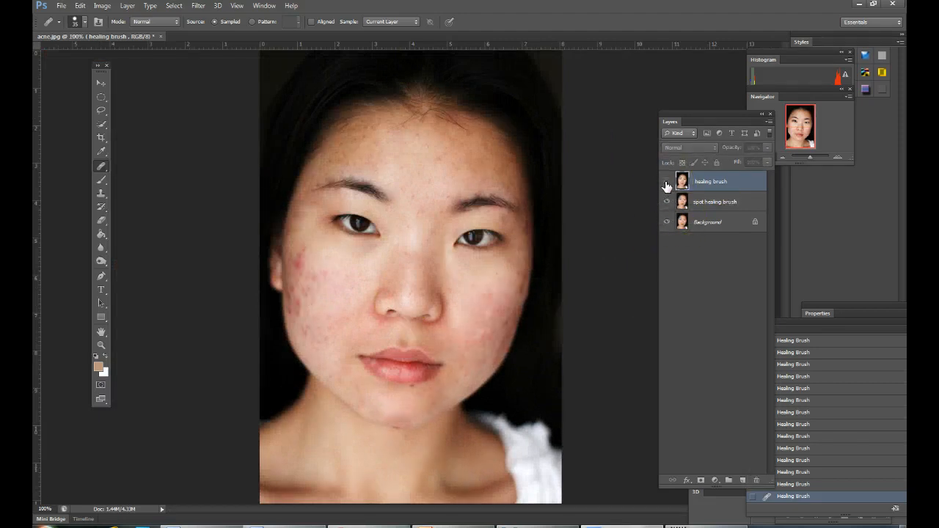
pyautogui.click(667, 203)
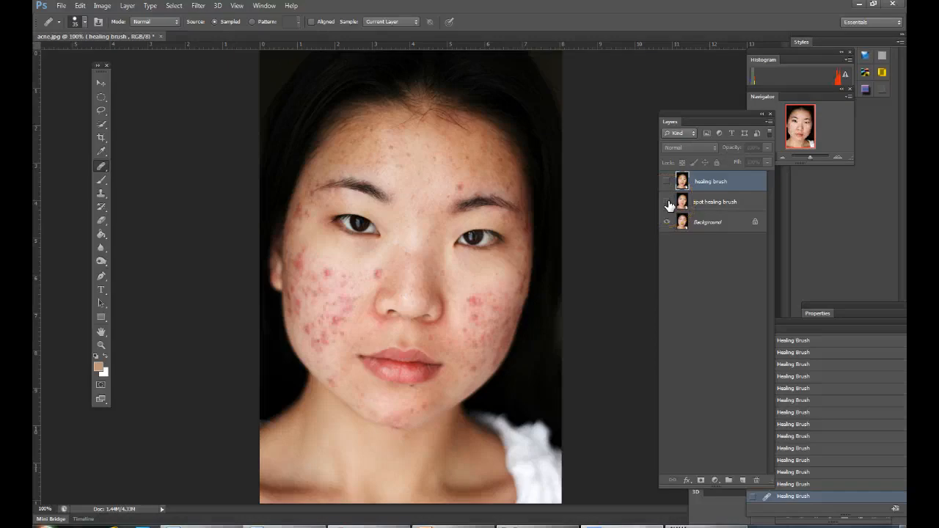
pyautogui.click(667, 202)
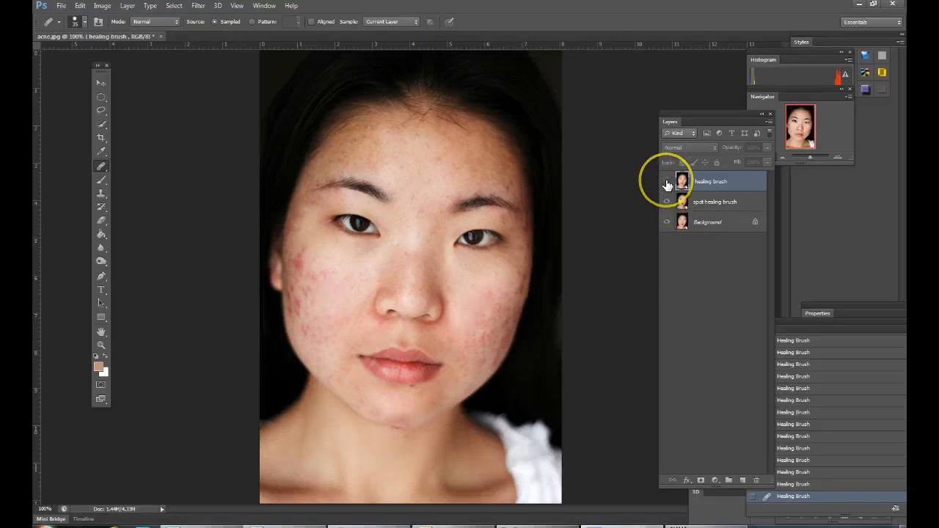
pyautogui.click(666, 182)
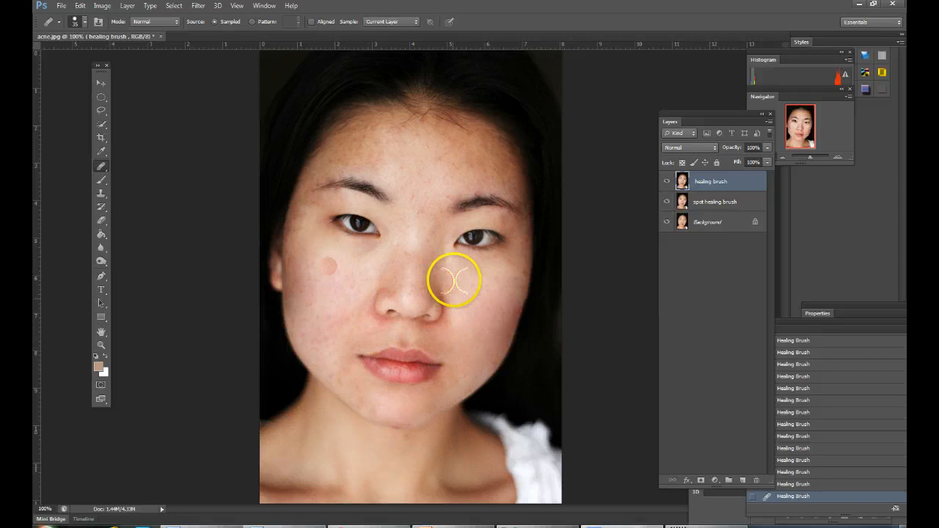
# Duplicate the healing brush layer under the name "clone stamp"
pyautogui.rightClick(726, 186)
pyautogui.click(773, 155)
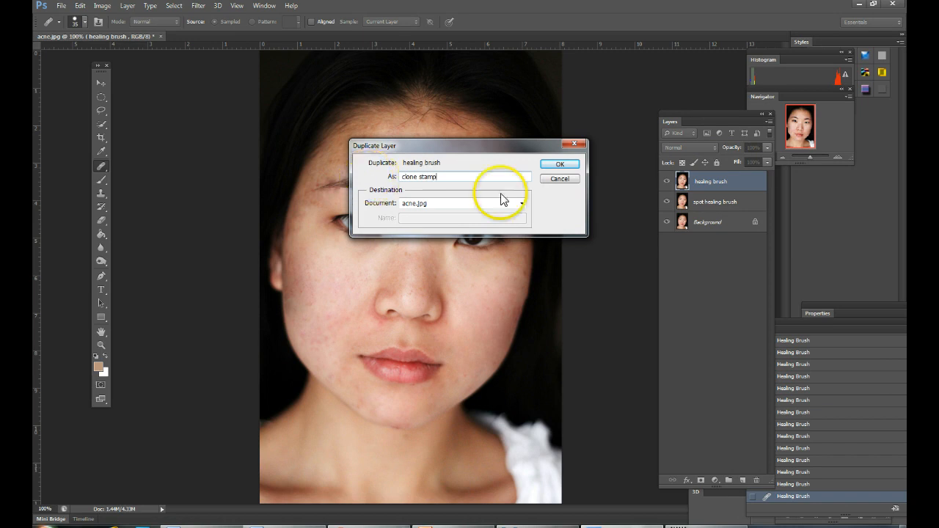
pyautogui.click(561, 166)
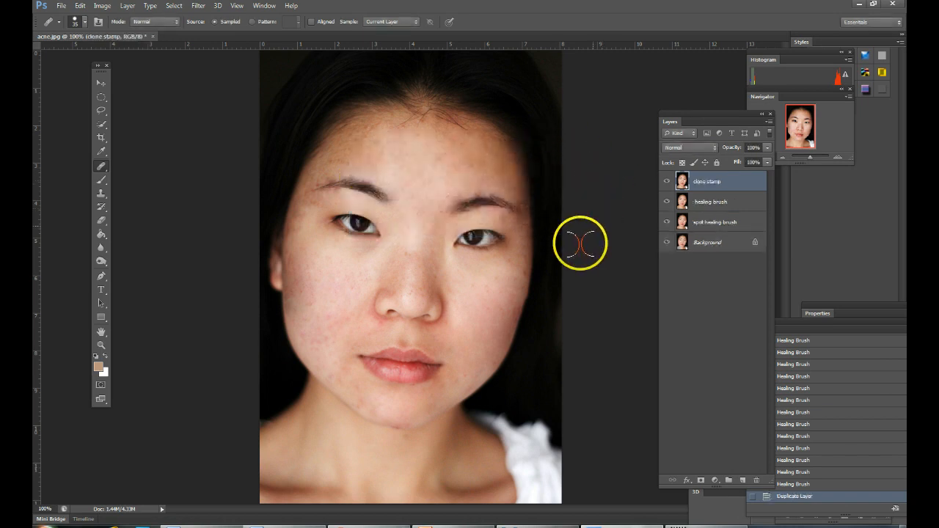
pyautogui.hotkey('ctrl', '+')
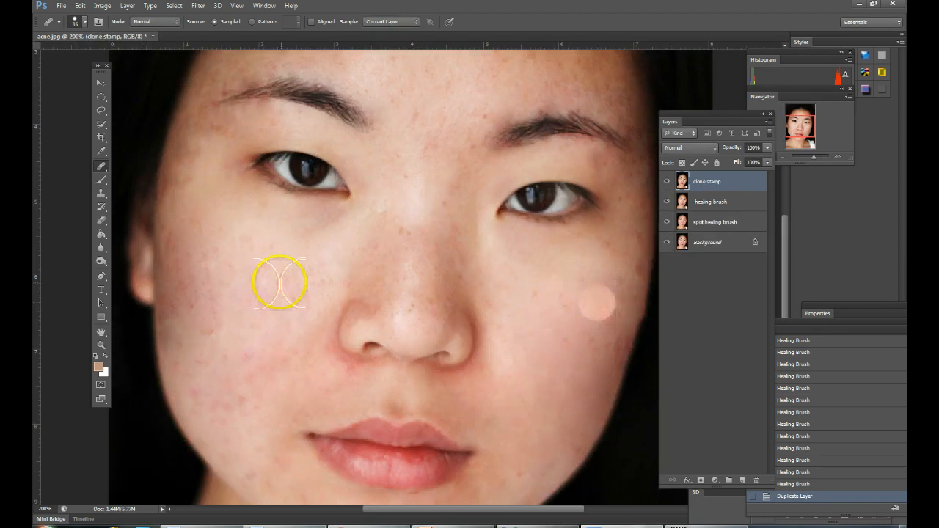
pyautogui.click(314, 273)
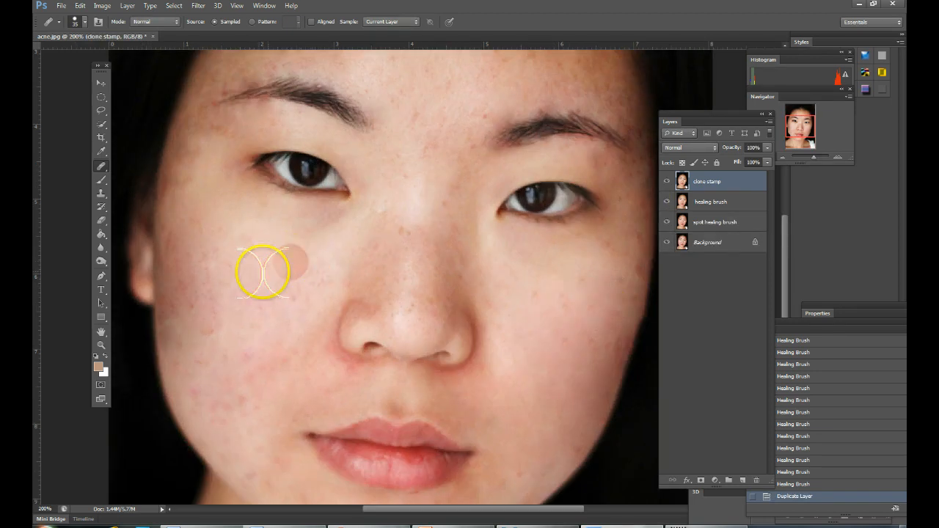
pyautogui.click(198, 296)
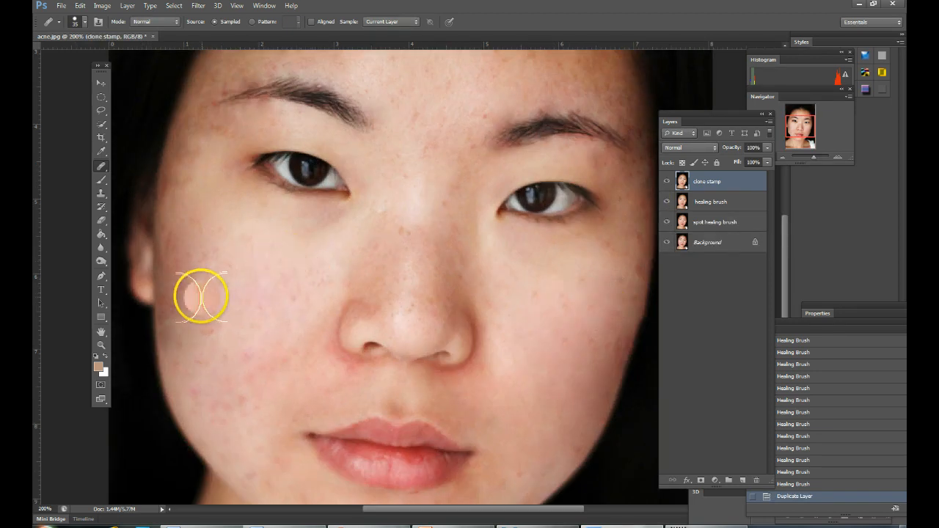
pyautogui.click(301, 254)
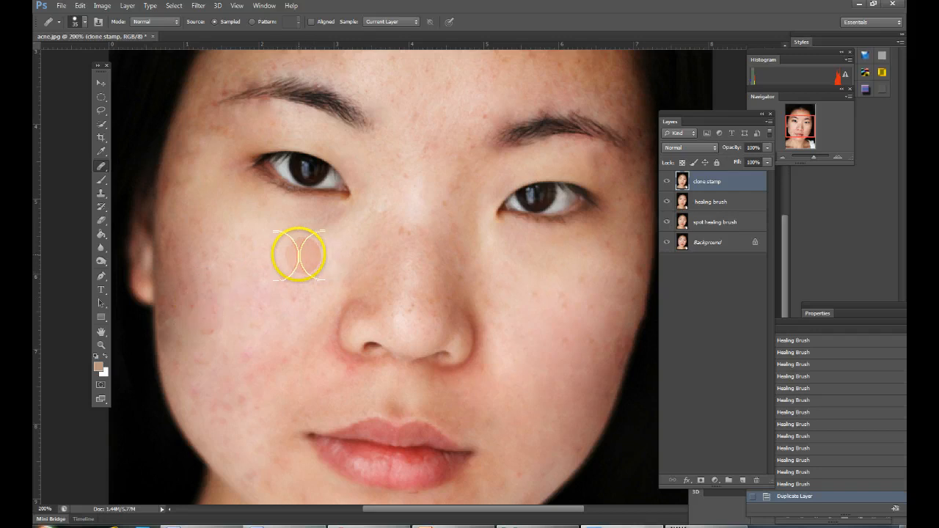
pyautogui.click(192, 318)
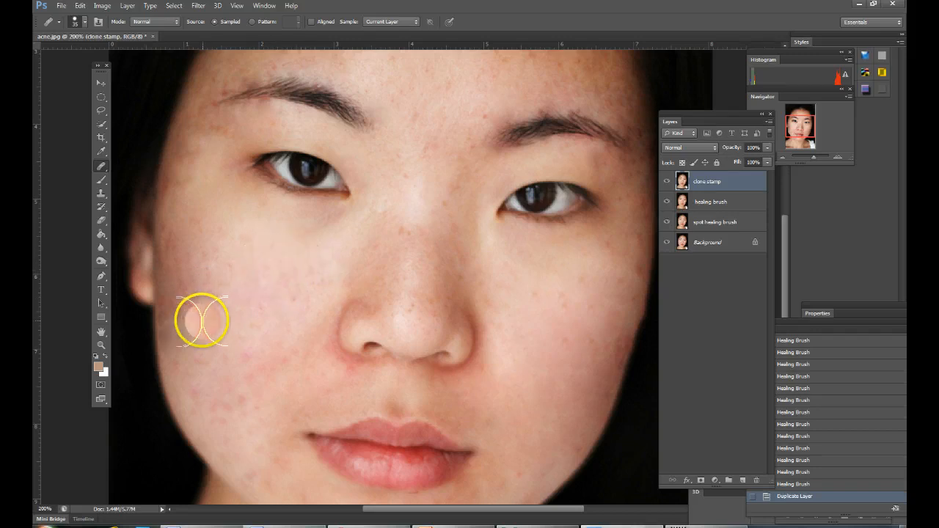
pyautogui.click(302, 144)
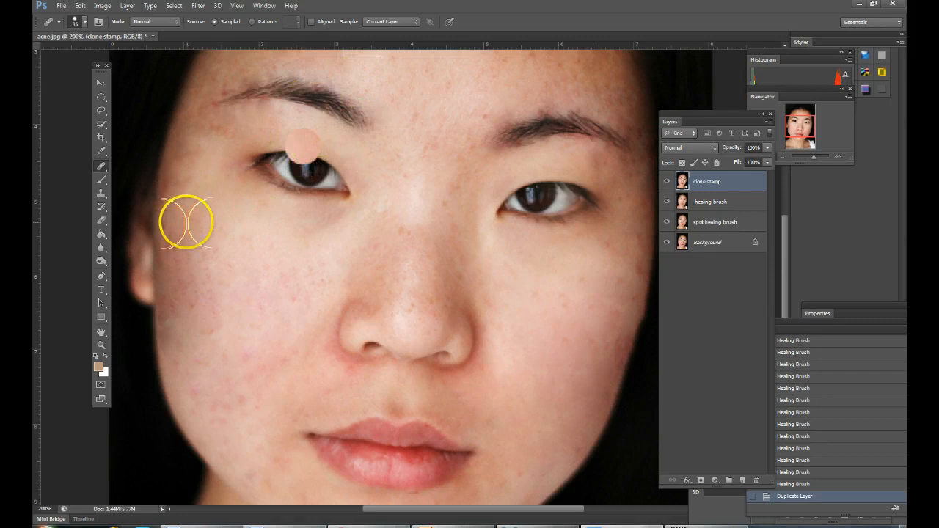
# Switch to the Clone Stamp tool, sample skin on the image-left cheek, and enlarge the brush to 80
pyautogui.click(102, 194)
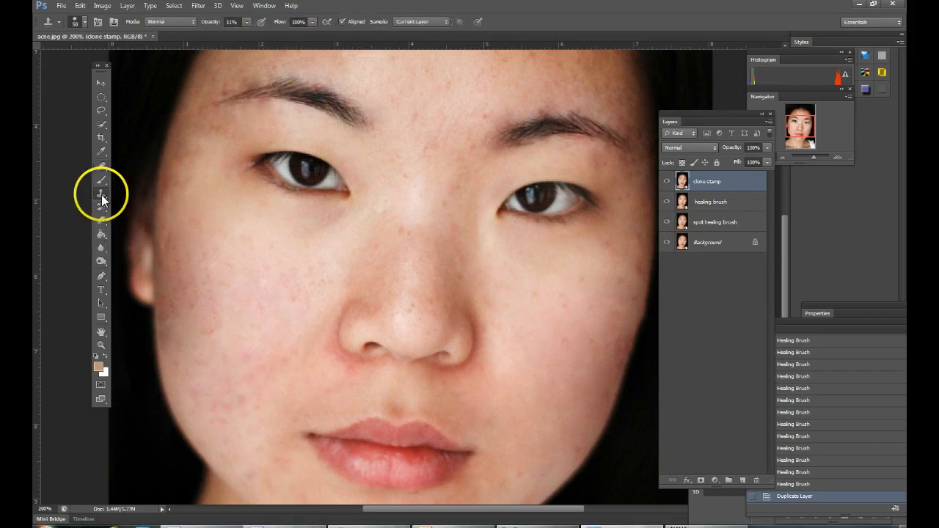
pyautogui.keyDown('alt'); pyautogui.click(265, 259); pyautogui.keyUp('alt')
pyautogui.press(']')
pyautogui.press(']')
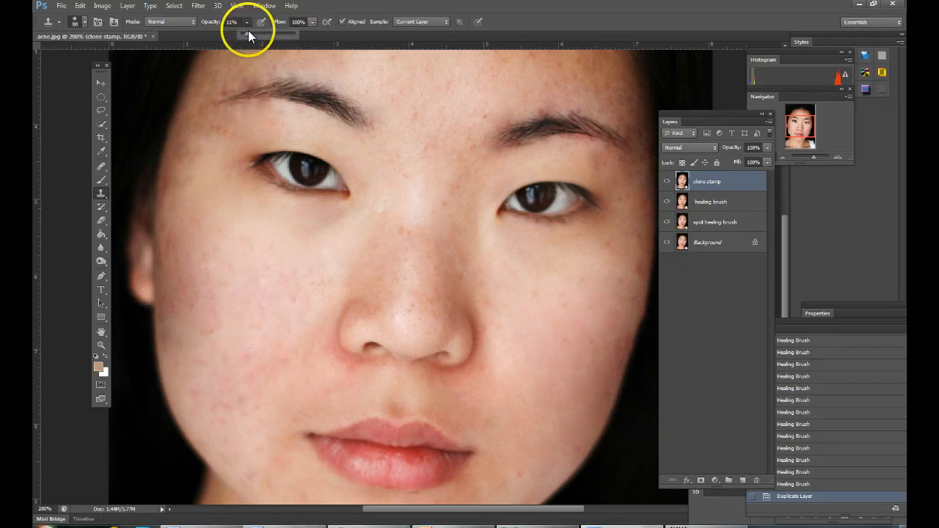
# Try cloning inner-cheek skin onto the outer image-left cheek at 100% opacity, and undo the strokes
pyautogui.moveTo(276, 33); pyautogui.dragTo(296, 34)
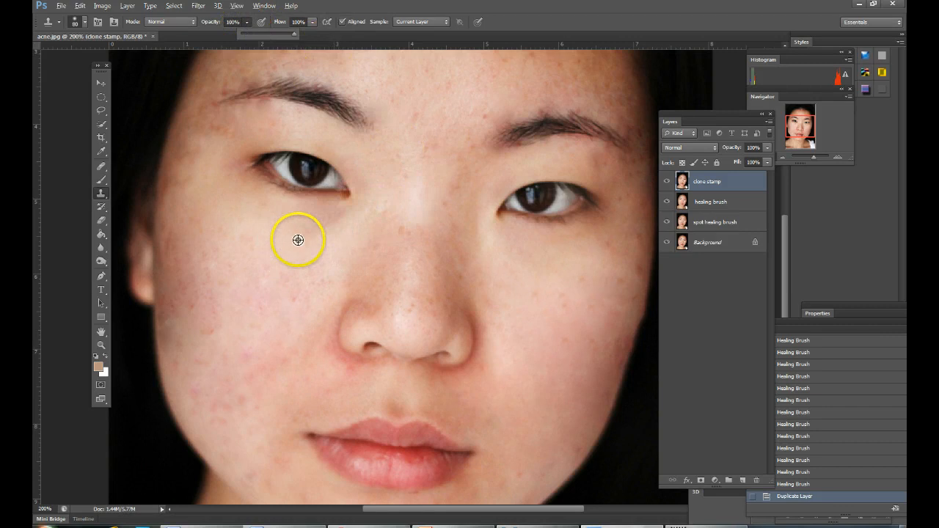
pyautogui.keyDown('alt'); pyautogui.click(279, 262); pyautogui.keyUp('alt')
pyautogui.click(189, 269)
pyautogui.click(189, 268)
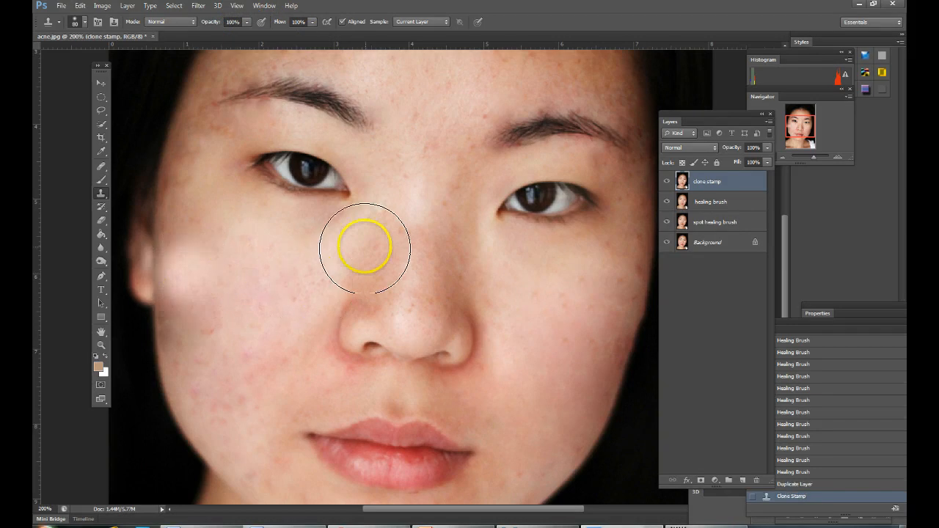
pyautogui.hotkey('ctrl', 'alt', 'z')
pyautogui.hotkey('ctrl', 'alt', 'z')
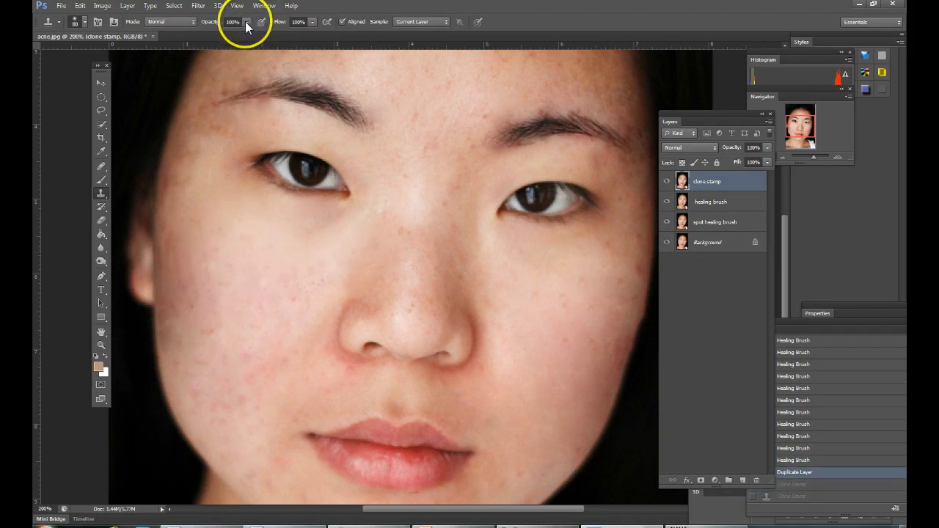
# Set the clone stamp's opacity to 10% and blend sampled inner-cheek skin over the marks on the outer image-left cheek
pyautogui.scroll(-6, 244, 32)
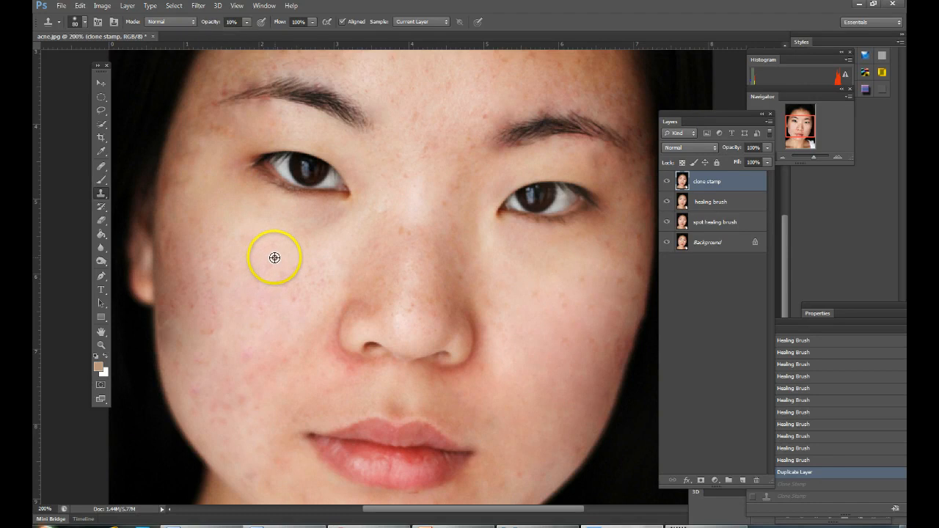
pyautogui.keyDown('alt'); pyautogui.click(274, 258); pyautogui.keyUp('alt')
pyautogui.moveTo(205, 267); pyautogui.dragTo(198, 243)
pyautogui.click(198, 242)
pyautogui.moveTo(199, 290)
pyautogui.mouseDown()
pyautogui.moveTo(210, 315)
pyautogui.moveTo(287, 285)
pyautogui.moveTo(288, 272)
pyautogui.moveTo(218, 306)
pyautogui.moveTo(199, 341)
pyautogui.moveTo(184, 252)
pyautogui.mouseUp()
pyautogui.keyDown('alt'); pyautogui.click(288, 272); pyautogui.keyUp('alt')
pyautogui.click(218, 312)
pyautogui.click(206, 326)
# Resample smooth skin on the image-left cheek and clone it over the marks on the lower cheek down to the jaw
pyautogui.press('space')
pyautogui.moveTo(241, 277); pyautogui.dragTo(228, 237)
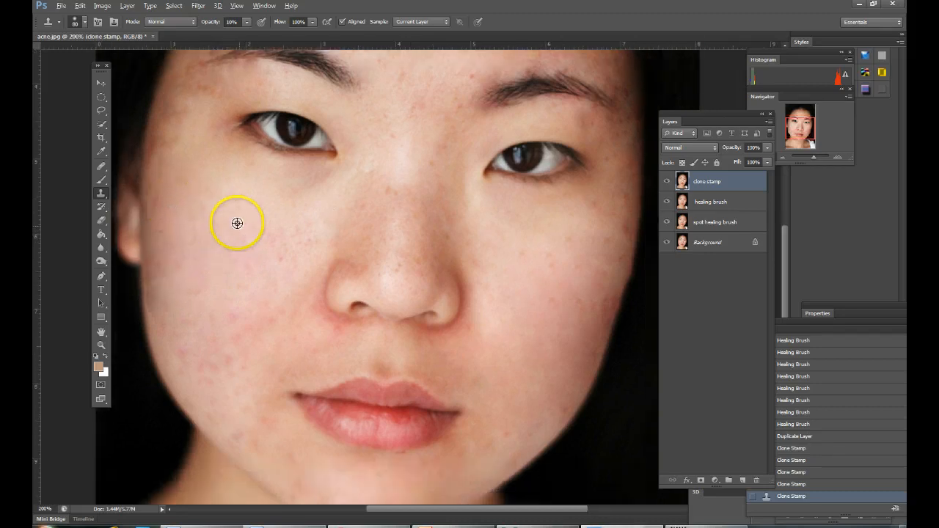
pyautogui.keyDown('alt'); pyautogui.click(237, 223); pyautogui.keyUp('alt')
pyautogui.keyDown('alt'); pyautogui.click(235, 230); pyautogui.keyUp('alt')
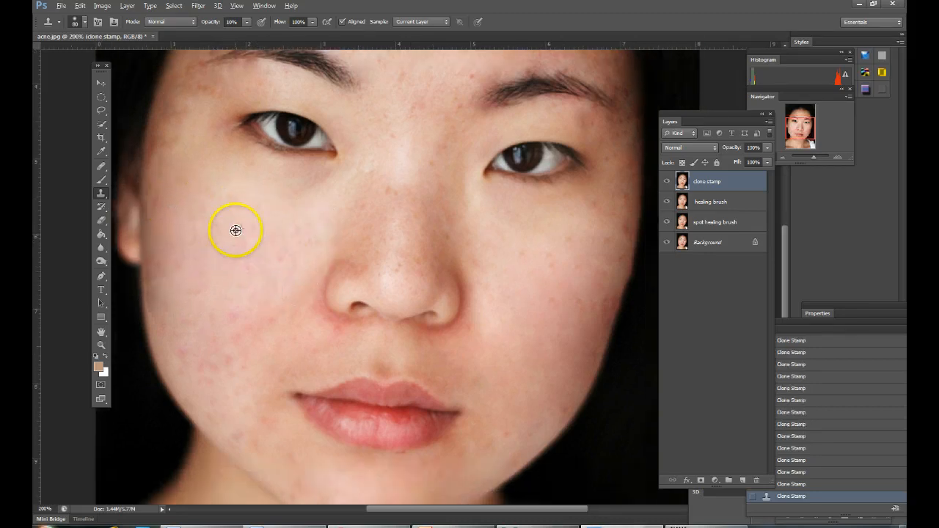
pyautogui.moveTo(237, 315)
pyautogui.mouseDown()
pyautogui.moveTo(237, 325)
pyautogui.moveTo(277, 305)
pyautogui.moveTo(234, 319)
pyautogui.moveTo(228, 357)
pyautogui.mouseUp()
pyautogui.keyDown('alt'); pyautogui.click(256, 241); pyautogui.keyUp('alt')
pyautogui.keyDown('alt'); pyautogui.click(226, 279); pyautogui.keyUp('alt')
pyautogui.moveTo(227, 279)
pyautogui.mouseDown()
pyautogui.moveTo(219, 361)
pyautogui.moveTo(196, 342)
pyautogui.moveTo(218, 373)
pyautogui.moveTo(213, 313)
pyautogui.moveTo(204, 362)
pyautogui.moveTo(267, 426)
pyautogui.moveTo(212, 348)
pyautogui.moveTo(204, 350)
pyautogui.moveTo(244, 429)
pyautogui.moveTo(270, 443)
pyautogui.moveTo(246, 420)
pyautogui.mouseUp()
# Sample skin on the image-right inner cheek and clone it over the marks on the outer cheek down to the jaw
pyautogui.keyDown('alt'); pyautogui.click(512, 273); pyautogui.keyUp('alt')
pyautogui.moveTo(576, 267)
pyautogui.mouseDown()
pyautogui.moveTo(597, 224)
pyautogui.moveTo(570, 282)
pyautogui.moveTo(583, 310)
pyautogui.moveTo(522, 373)
pyautogui.moveTo(526, 322)
pyautogui.moveTo(564, 346)
pyautogui.moveTo(535, 370)
pyautogui.moveTo(537, 380)
pyautogui.moveTo(518, 312)
pyautogui.moveTo(520, 337)
pyautogui.moveTo(496, 357)
pyautogui.moveTo(497, 376)
pyautogui.moveTo(505, 324)
pyautogui.moveTo(520, 326)
pyautogui.moveTo(501, 387)
pyautogui.mouseUp()
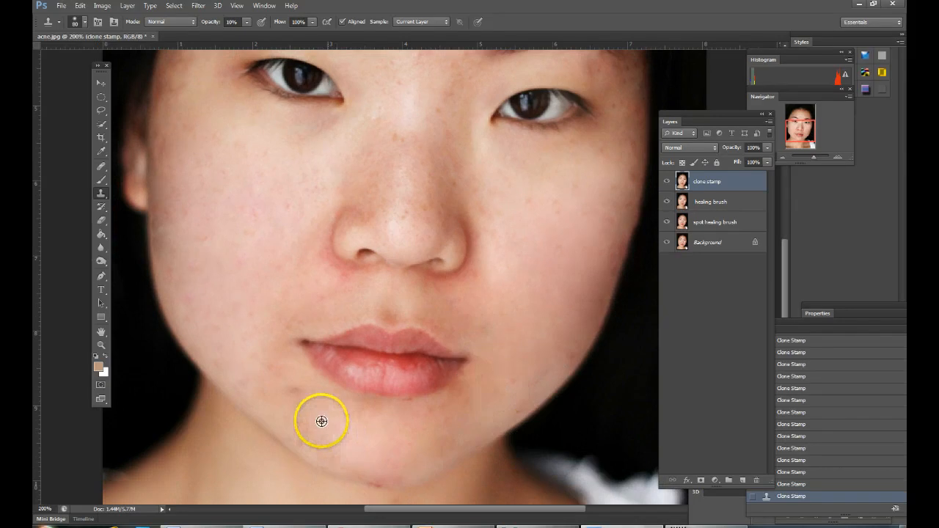
# Try cloning lower-cheek skin over the marks beside the image-left mouth corner and on the cheek, and undo the strokes
pyautogui.keyDown('alt'); pyautogui.click(269, 369); pyautogui.keyUp('alt')
pyautogui.moveTo(288, 399); pyautogui.dragTo(302, 405)
pyautogui.click(228, 276)
pyautogui.hotkey('ctrl', 'alt', 'z')
pyautogui.hotkey('ctrl', 'alt', 'z')
pyautogui.hotkey('ctrl', 'alt', 'z')
pyautogui.hotkey('ctrl', 'alt', 'z')
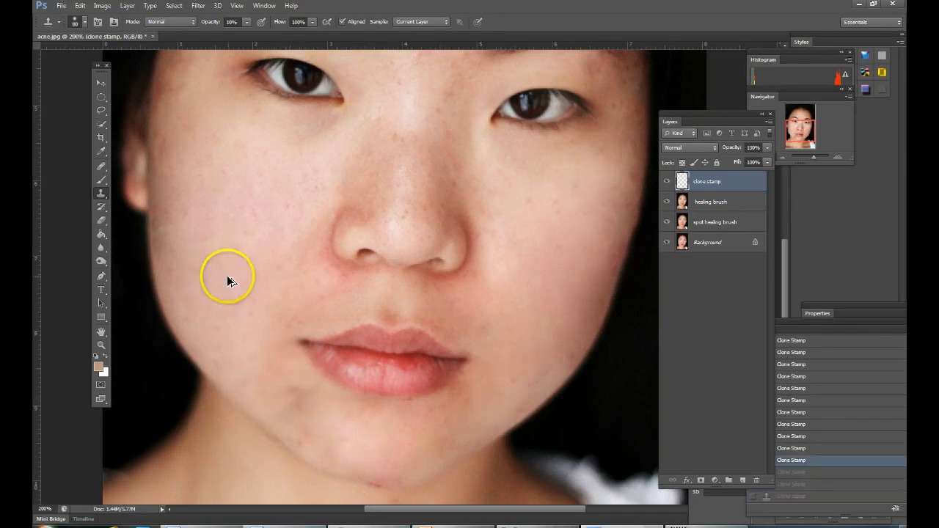
# Reduce the clone stamp brush to 50 px and clone sampled lower-cheek skin over the dark mark below the image-left mouth corner
pyautogui.press('[')
pyautogui.press('[')
pyautogui.press('[')
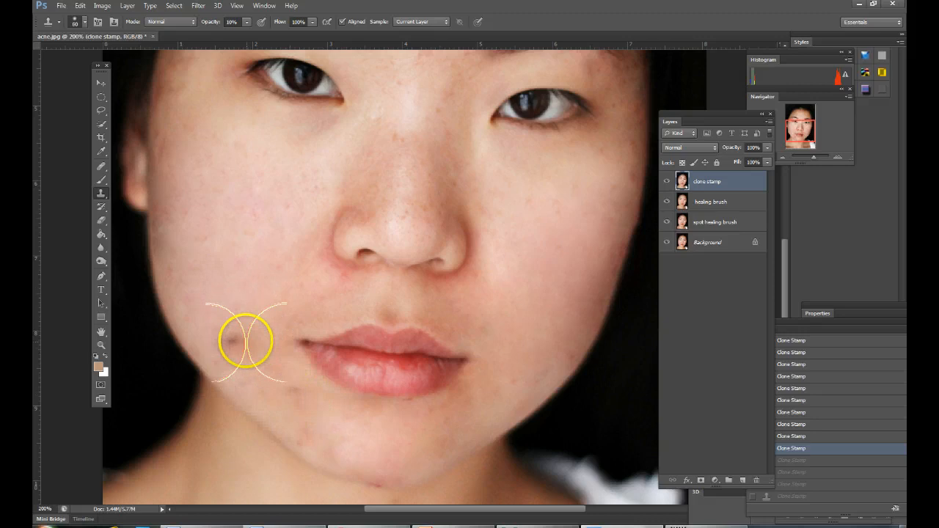
pyautogui.keyDown('alt'); pyautogui.click(246, 326); pyautogui.keyUp('alt')
pyautogui.click(283, 387)
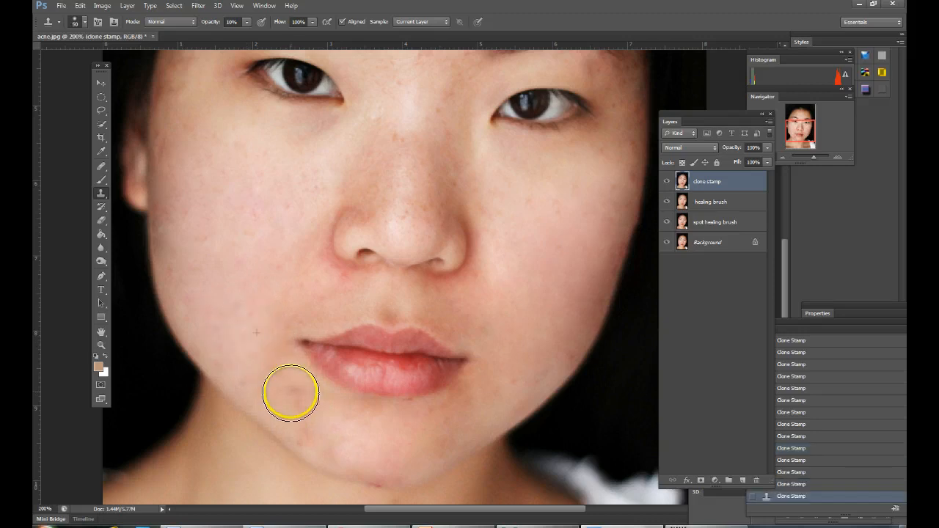
pyautogui.click(292, 393)
pyautogui.click(301, 397)
# Clone freshly sampled nearby skin over the remaining marks on the image-left side of the chin and the image-right lower cheek
pyautogui.keyDown('alt'); pyautogui.click(415, 467); pyautogui.keyUp('alt')
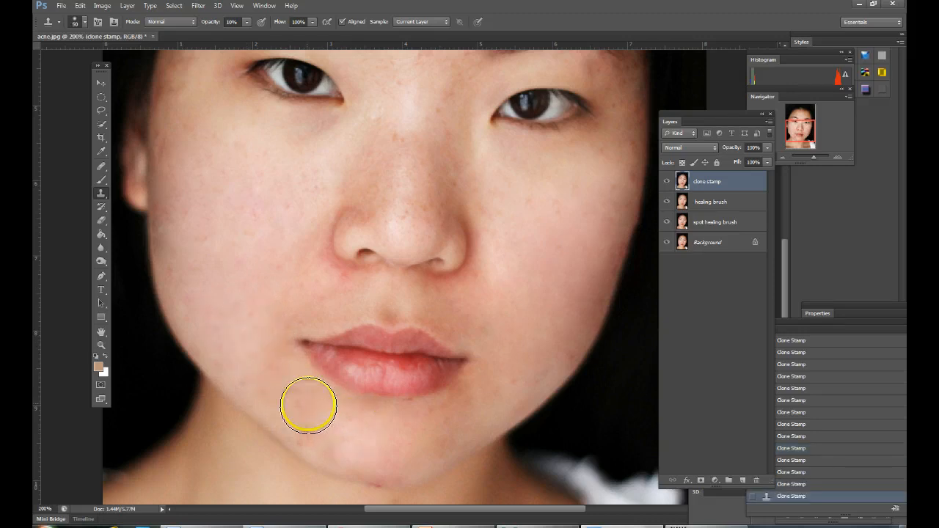
pyautogui.moveTo(287, 396); pyautogui.dragTo(271, 382)
pyautogui.keyDown('alt'); pyautogui.click(366, 449); pyautogui.keyUp('alt')
pyautogui.click(323, 433)
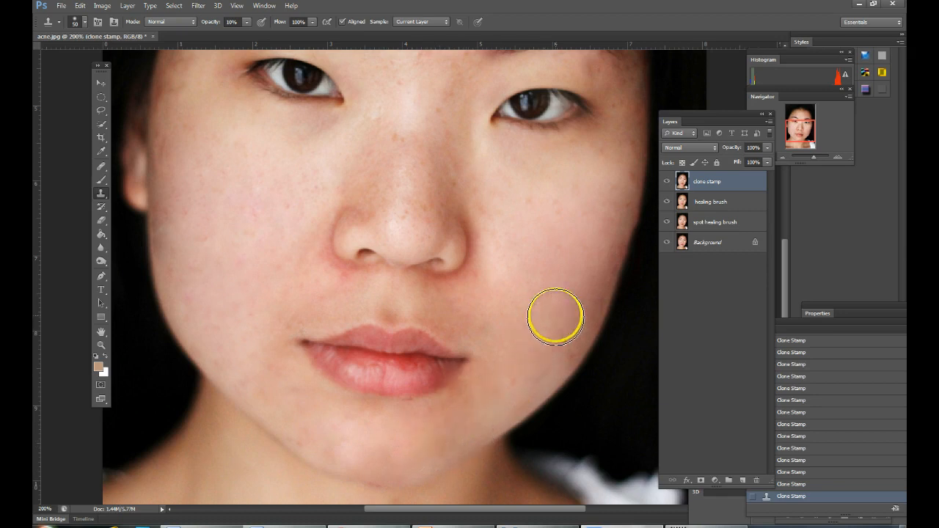
pyautogui.keyDown('alt'); pyautogui.click(561, 334); pyautogui.keyUp('alt')
pyautogui.click(564, 332)
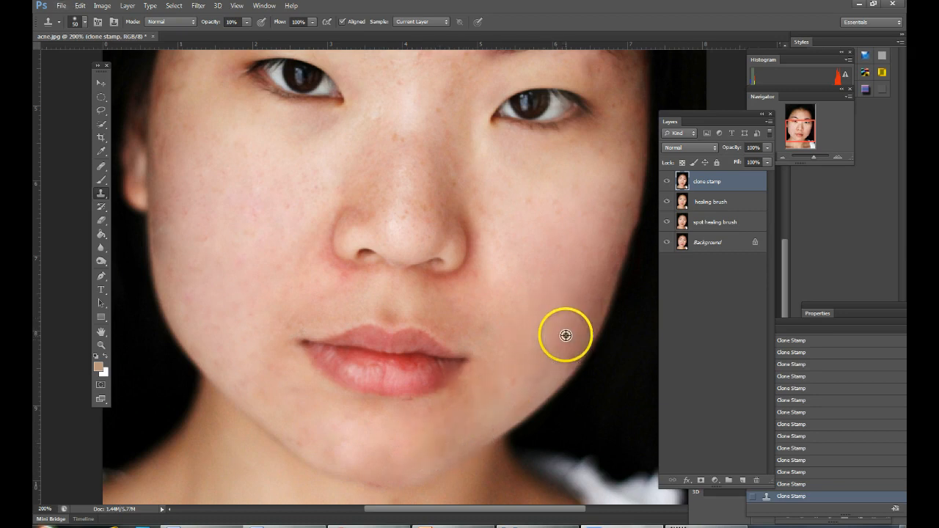
# Compare the whole portrait with and without the clone stamp layer by toggling that layer's visibility
pyautogui.moveTo(574, 267); pyautogui.dragTo(512, 415)
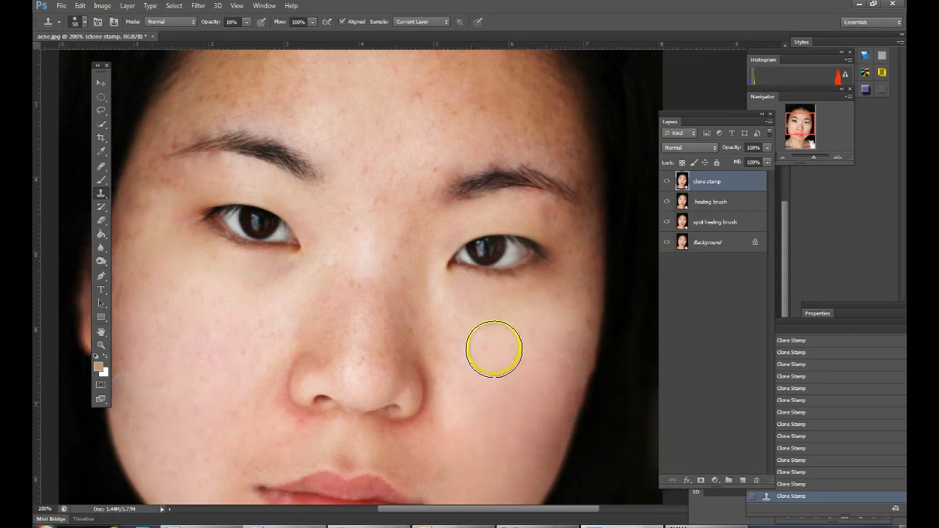
pyautogui.hotkey('ctrl', '-')
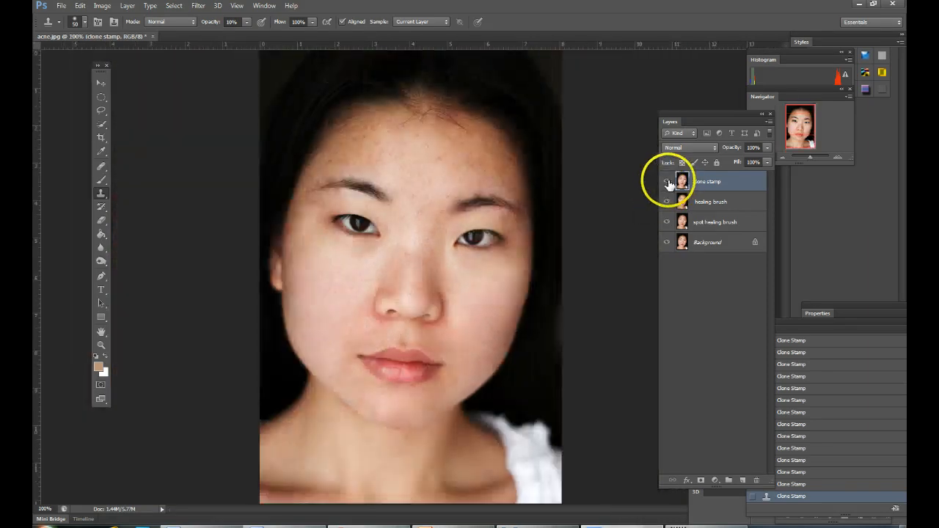
pyautogui.click(667, 182)
pyautogui.click(667, 181)
pyautogui.click(667, 181)
pyautogui.click(667, 181)
# Duplicate the clone stamp layer under the name "brush color"
pyautogui.rightClick(726, 188)
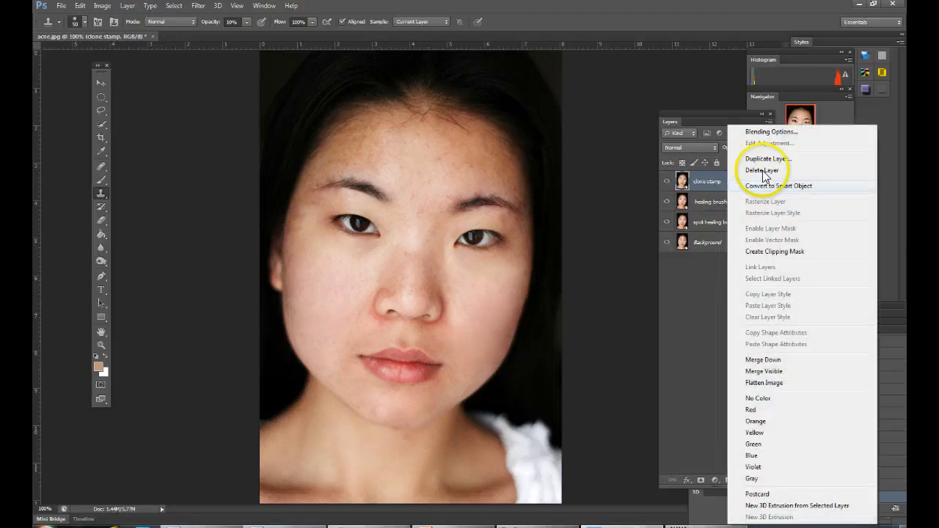
pyautogui.click(759, 157)
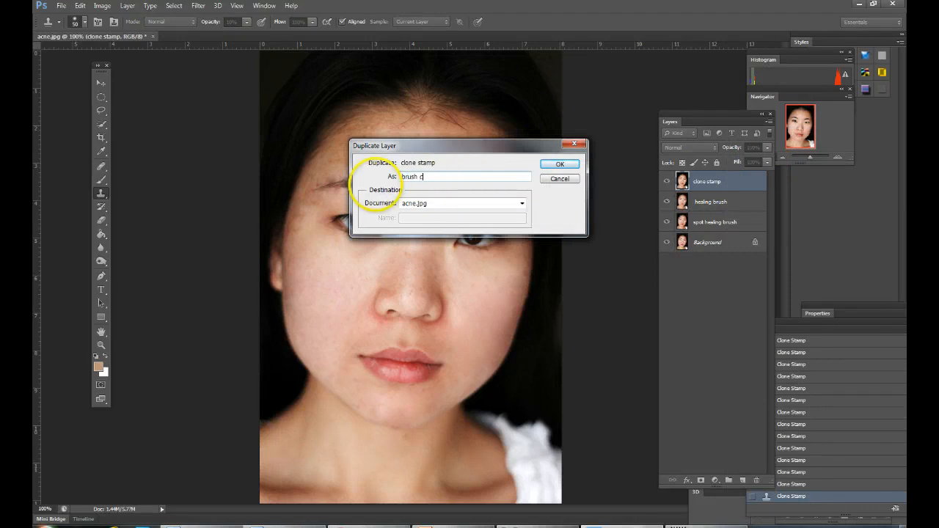
pyautogui.click(569, 164)
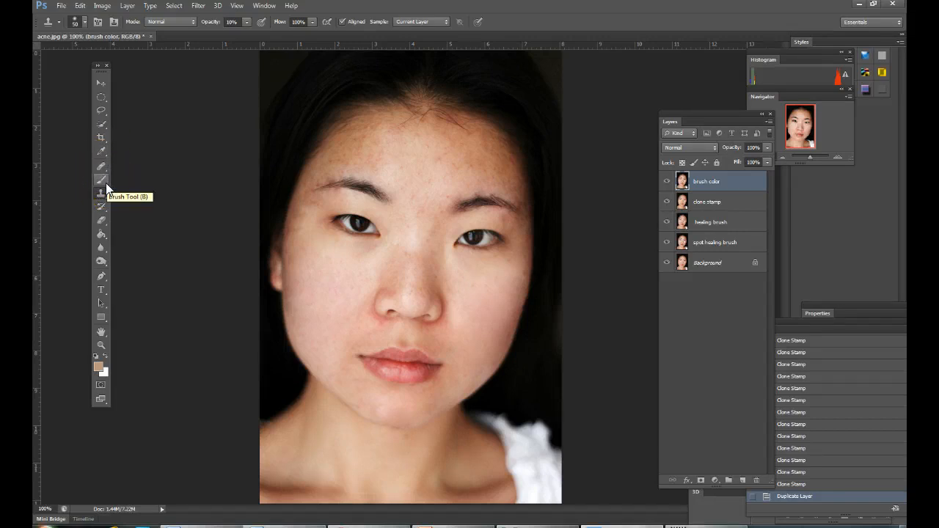
# Try painting black strokes across the forehead with the Brush tool at 12% and 100% opacity, undoing each stroke
pyautogui.click(95, 356)
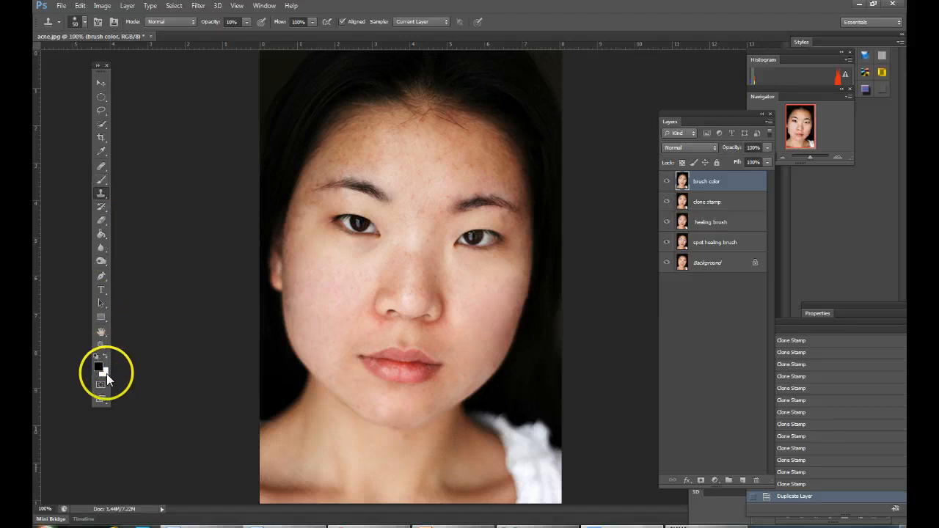
pyautogui.click(101, 179)
pyautogui.moveTo(350, 161); pyautogui.dragTo(469, 165)
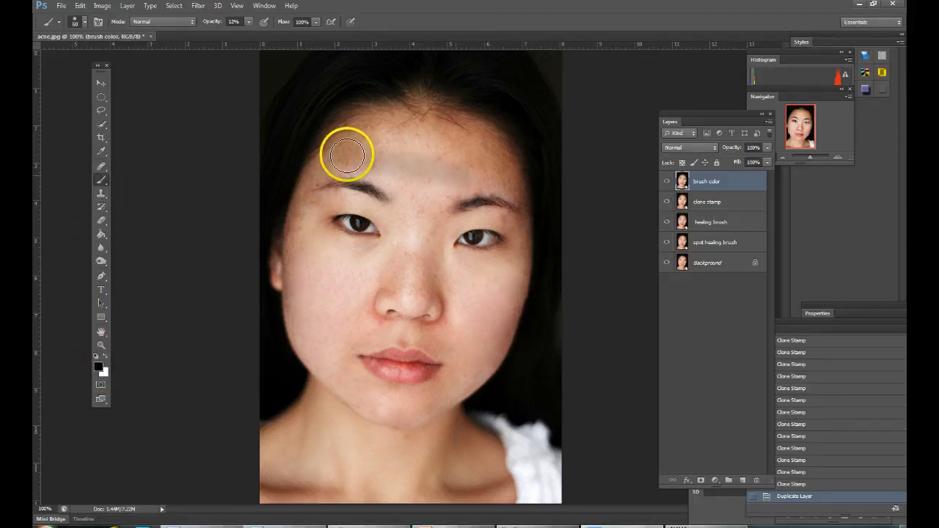
pyautogui.hotkey('ctrl', 'z')
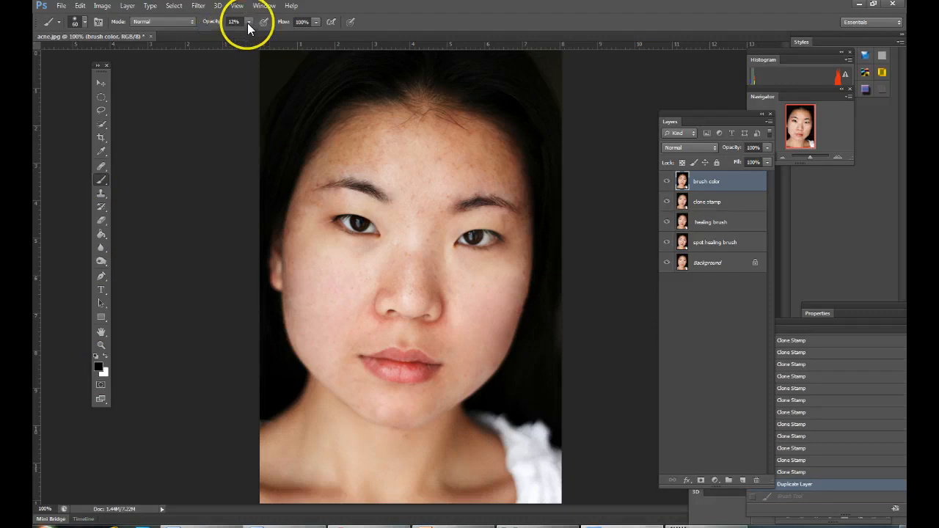
pyautogui.click(248, 22)
pyautogui.press('0')
pyautogui.moveTo(372, 171); pyautogui.dragTo(461, 178)
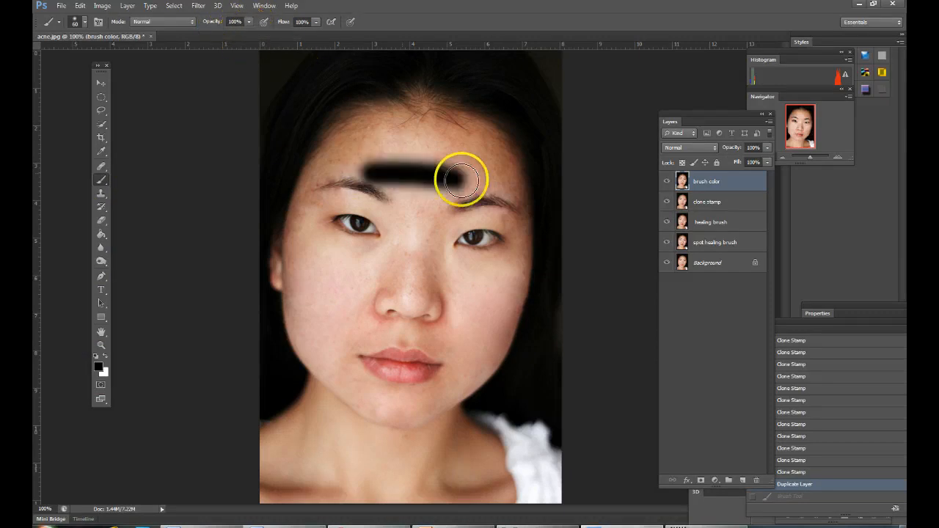
pyautogui.hotkey('ctrl', 'z')
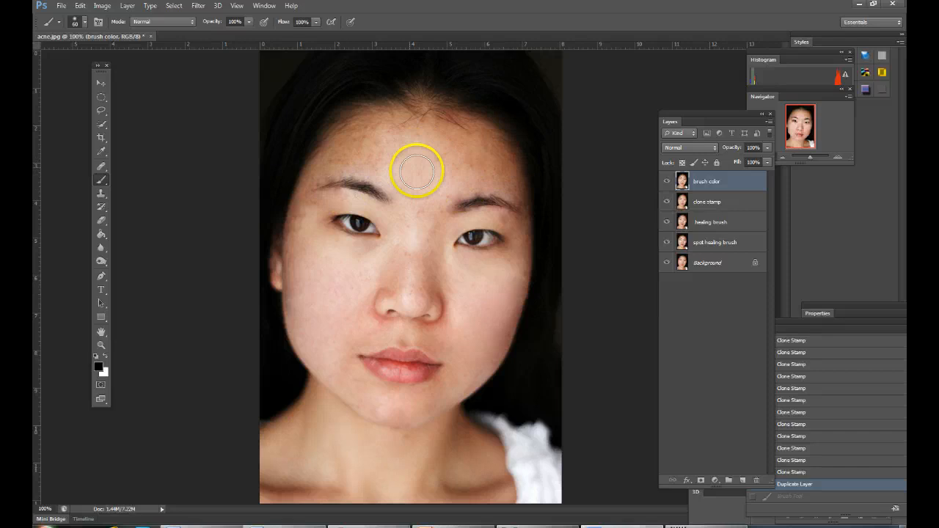
# Try painting sampled skin tones over the forehead, cheeks, nose and jaw with the brush at 100% opacity
pyautogui.click(102, 151)
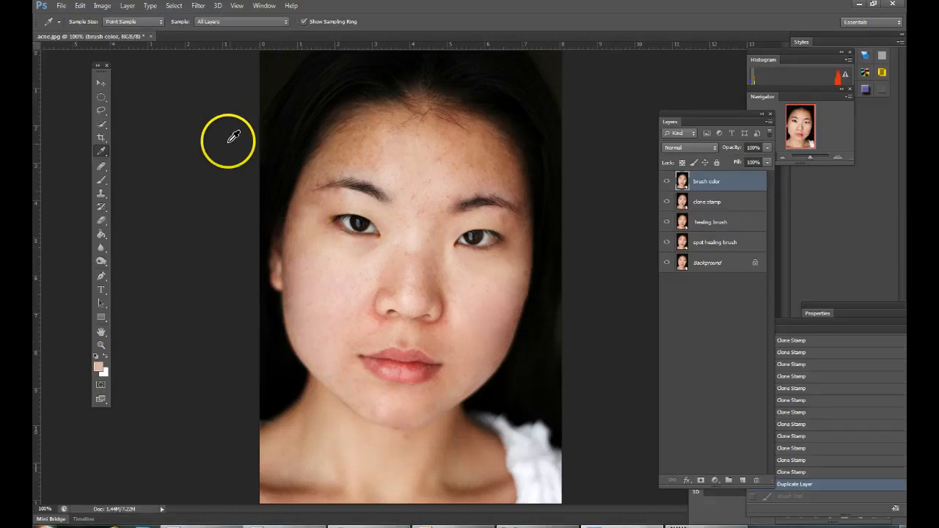
pyautogui.click(101, 181)
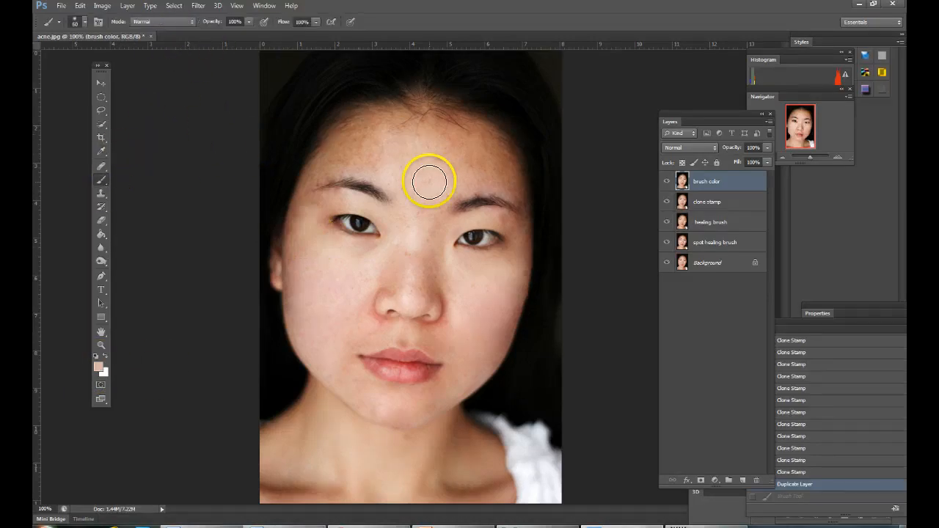
pyautogui.moveTo(428, 161)
pyautogui.mouseDown()
pyautogui.moveTo(359, 141)
pyautogui.moveTo(354, 130)
pyautogui.moveTo(381, 149)
pyautogui.moveTo(485, 181)
pyautogui.moveTo(482, 166)
pyautogui.mouseUp()
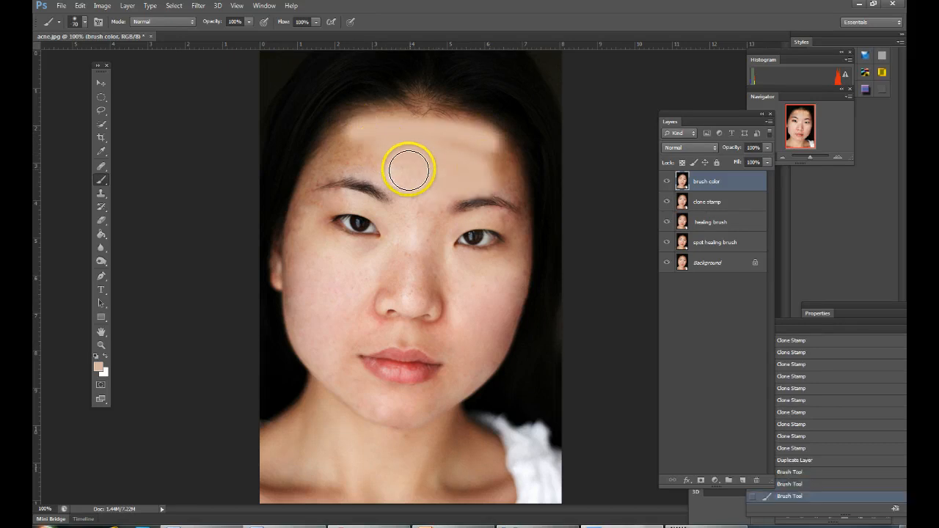
pyautogui.moveTo(409, 170)
pyautogui.mouseDown()
pyautogui.moveTo(339, 163)
pyautogui.moveTo(404, 191)
pyautogui.moveTo(411, 241)
pyautogui.moveTo(349, 305)
pyautogui.mouseUp()
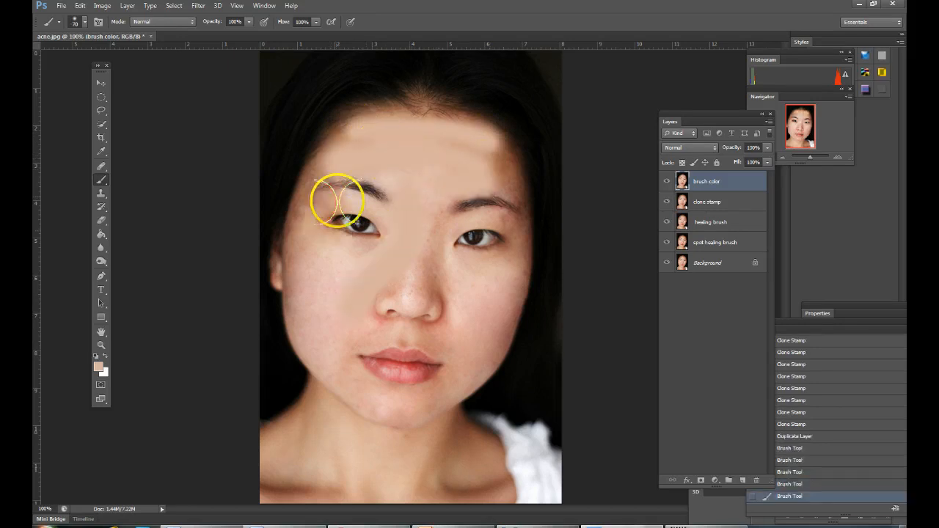
pyautogui.moveTo(336, 201)
pyautogui.mouseDown()
pyautogui.moveTo(323, 181)
pyautogui.moveTo(360, 300)
pyautogui.moveTo(402, 270)
pyautogui.moveTo(458, 297)
pyautogui.mouseUp()
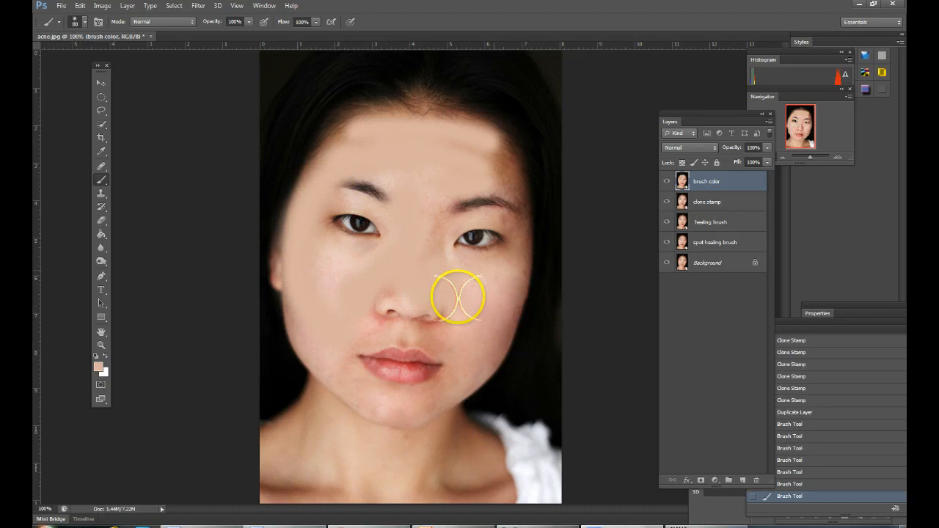
pyautogui.moveTo(514, 159)
pyautogui.mouseDown()
pyautogui.moveTo(483, 333)
pyautogui.moveTo(435, 337)
pyautogui.moveTo(486, 335)
pyautogui.mouseUp()
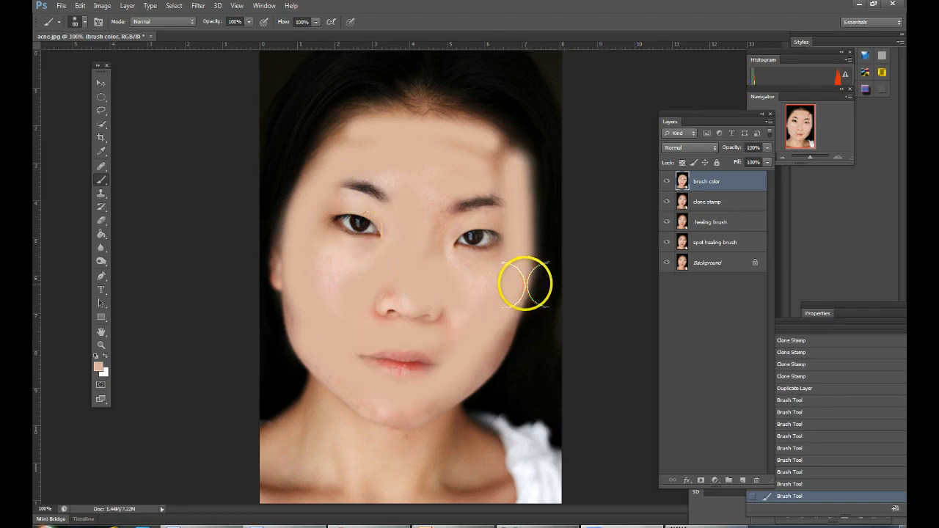
# Undo all the full-opacity skin-colored brush strokes on the brush color layer
pyautogui.hotkey('ctrl', 'z')
pyautogui.hotkey('ctrl', 'alt', 'z')
pyautogui.hotkey('ctrl', 'alt', 'z')
pyautogui.hotkey('ctrl', 'alt', 'z')
pyautogui.hotkey('ctrl', 'alt', 'z')
pyautogui.hotkey('ctrl', 'alt', 'z')
pyautogui.hotkey('ctrl', 'alt', 'z')
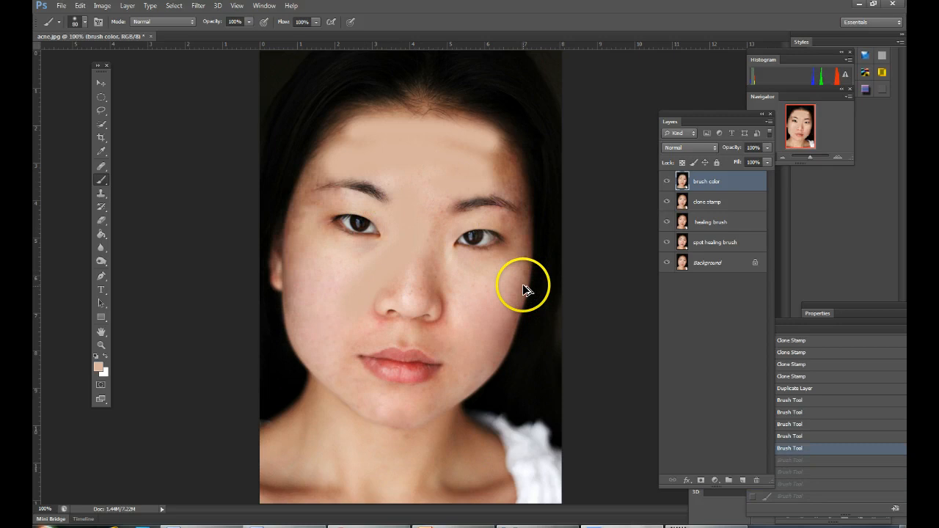
pyautogui.hotkey('ctrl', 'alt', 'z')
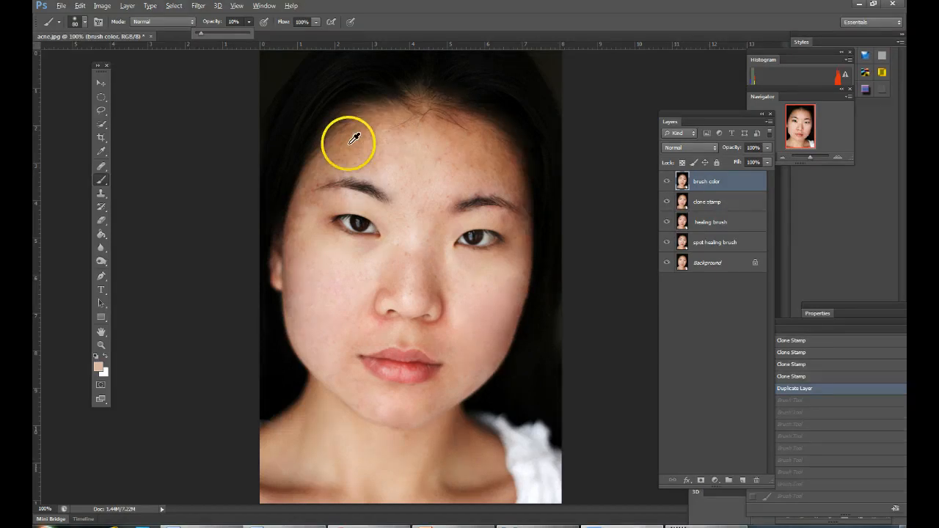
# Set the brush opacity to 10% and paint sampled forehead skin tones over the blotchy areas of the forehead
pyautogui.moveTo(358, 138)
pyautogui.mouseDown()
pyautogui.moveTo(385, 135)
pyautogui.moveTo(336, 166)
pyautogui.moveTo(340, 152)
pyautogui.moveTo(391, 133)
pyautogui.moveTo(346, 164)
pyautogui.moveTo(375, 151)
pyautogui.moveTo(319, 161)
pyautogui.moveTo(392, 162)
pyautogui.moveTo(365, 132)
pyautogui.moveTo(415, 150)
pyautogui.moveTo(372, 149)
pyautogui.moveTo(404, 161)
pyautogui.moveTo(376, 130)
pyautogui.moveTo(402, 128)
pyautogui.moveTo(391, 120)
pyautogui.moveTo(416, 132)
pyautogui.moveTo(421, 183)
pyautogui.moveTo(410, 188)
pyautogui.moveTo(426, 177)
pyautogui.moveTo(436, 141)
pyautogui.moveTo(478, 167)
pyautogui.moveTo(451, 158)
pyautogui.moveTo(477, 188)
pyautogui.moveTo(428, 193)
pyautogui.mouseUp()
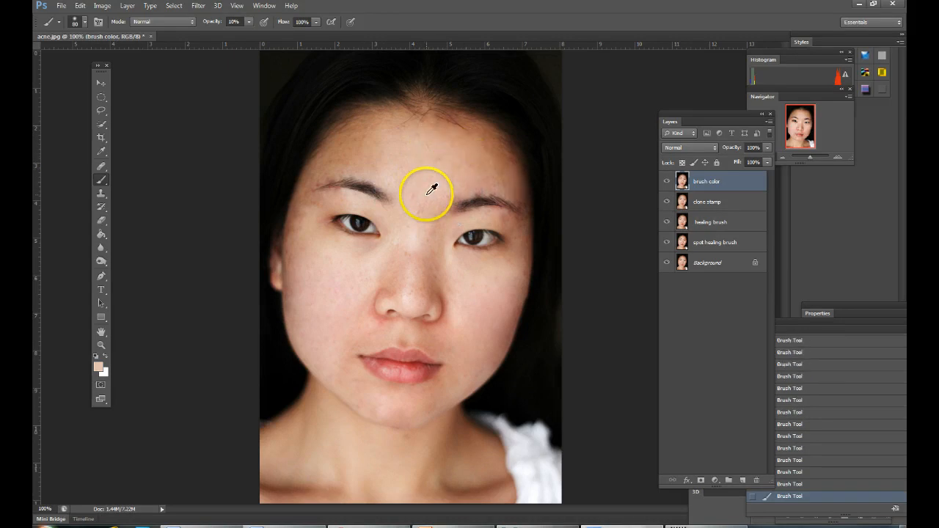
pyautogui.keyDown('alt'); pyautogui.click(434, 155); pyautogui.keyUp('alt')
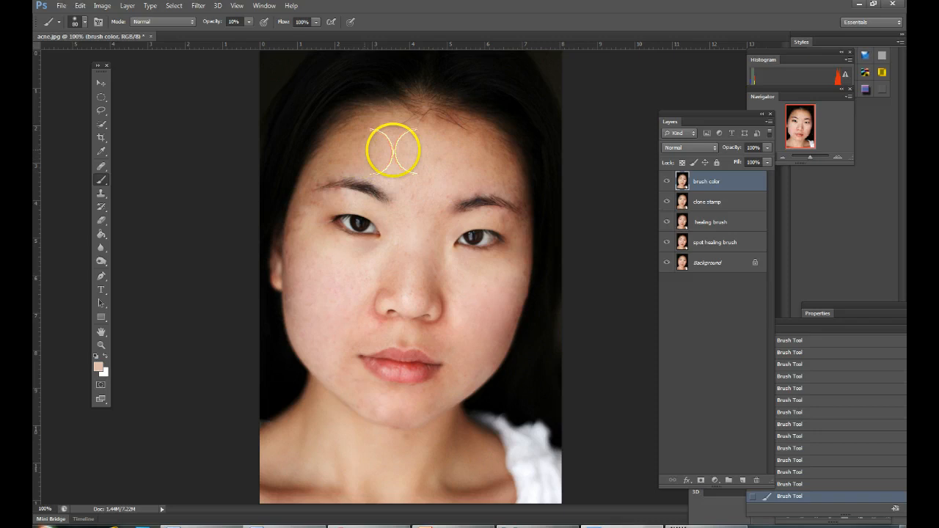
# Sample skin tones on the image-left cheek and brush them over the cheek from the temple to the side of the nose
pyautogui.keyDown('alt'); pyautogui.click(325, 286); pyautogui.keyUp('alt')
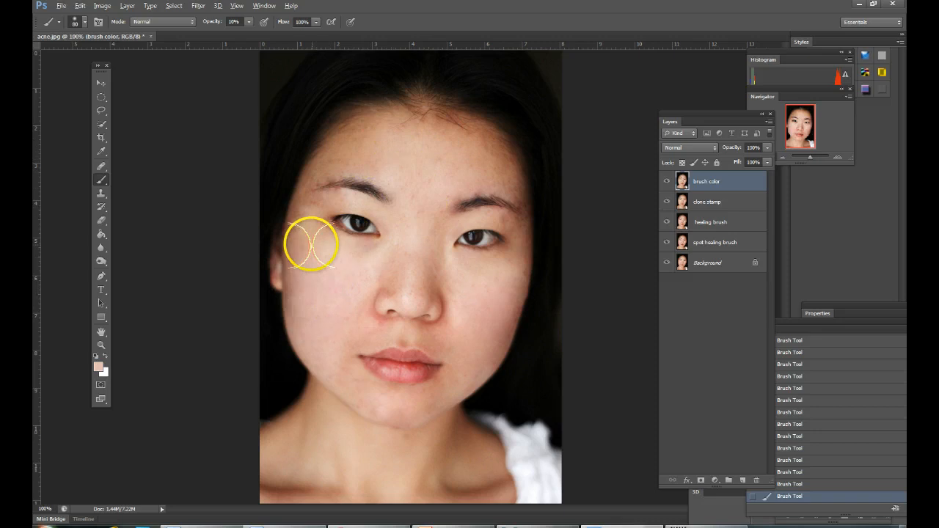
pyautogui.keyDown('alt'); pyautogui.click(345, 268); pyautogui.keyUp('alt')
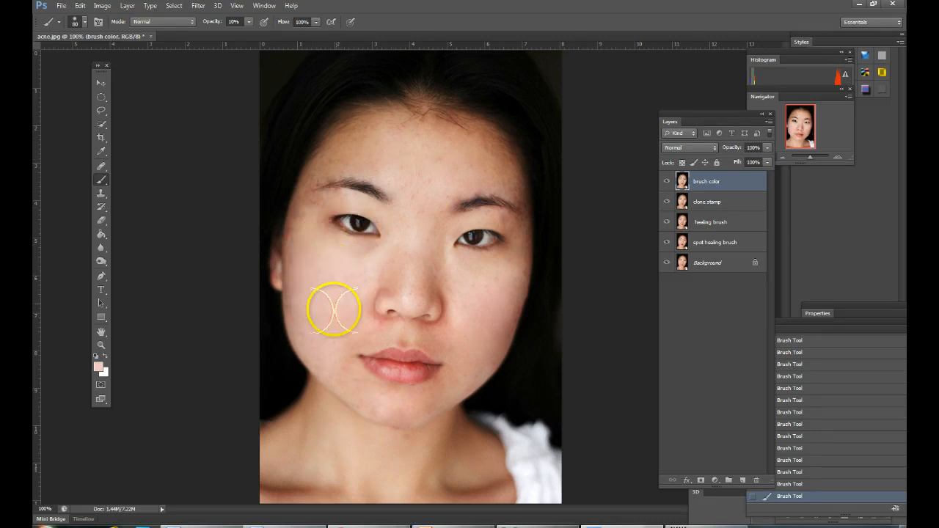
pyautogui.moveTo(334, 309)
pyautogui.mouseDown()
pyautogui.moveTo(360, 272)
pyautogui.moveTo(340, 330)
pyautogui.moveTo(381, 260)
pyautogui.mouseUp()
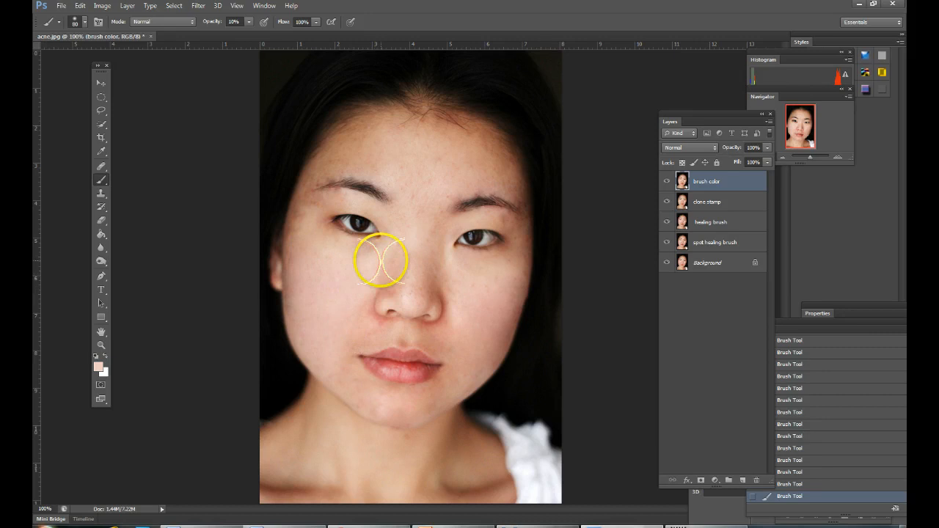
# Sample skin tones on the image-right cheek and brush them over its uneven areas
pyautogui.keyDown('alt'); pyautogui.click(489, 327); pyautogui.keyUp('alt')
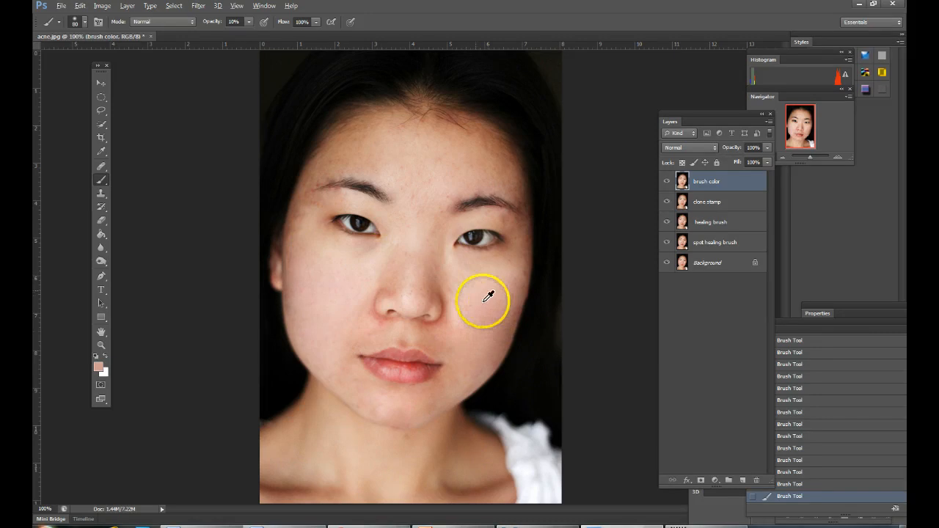
pyautogui.keyDown('alt'); pyautogui.click(494, 278); pyautogui.keyUp('alt')
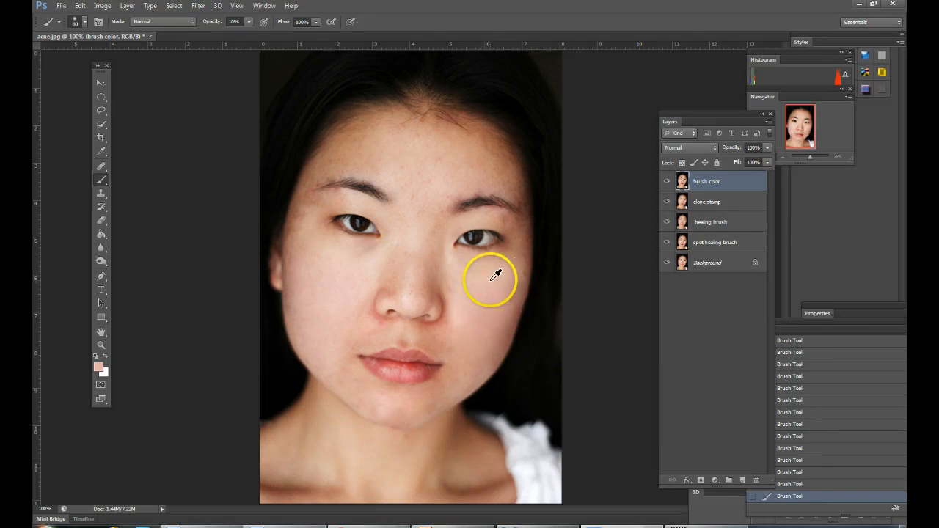
pyautogui.keyDown('alt'); pyautogui.click(476, 299); pyautogui.keyUp('alt')
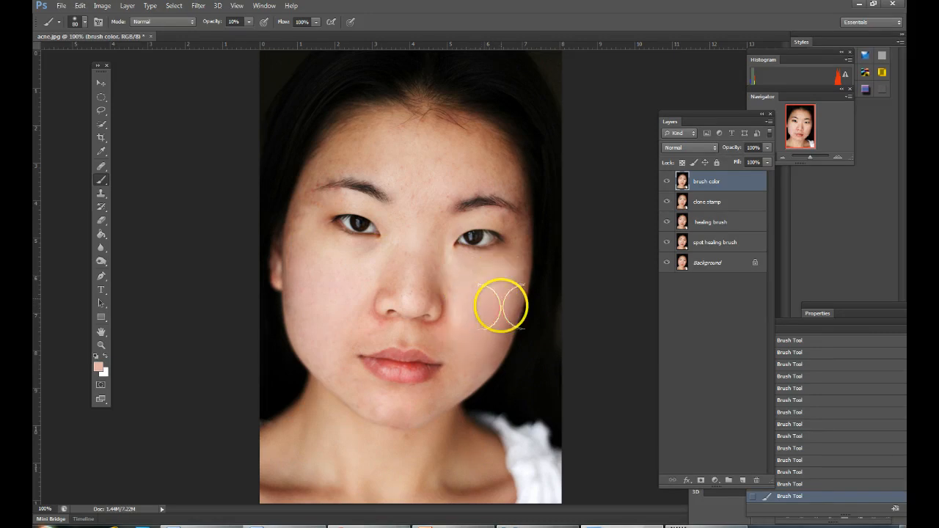
# Sample skin tones from the upper lip area and image-left cheek, and brush them over the lower cheek, chin and nose
pyautogui.keyDown('alt'); pyautogui.click(405, 326); pyautogui.keyUp('alt')
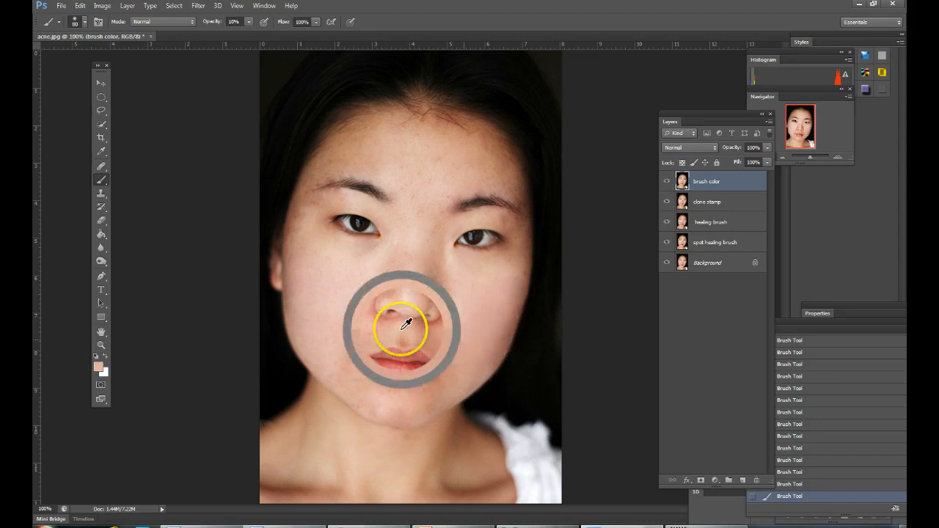
pyautogui.keyDown('alt'); pyautogui.click(352, 319); pyautogui.keyUp('alt')
pyautogui.keyDown('alt'); pyautogui.click(326, 328); pyautogui.keyUp('alt')
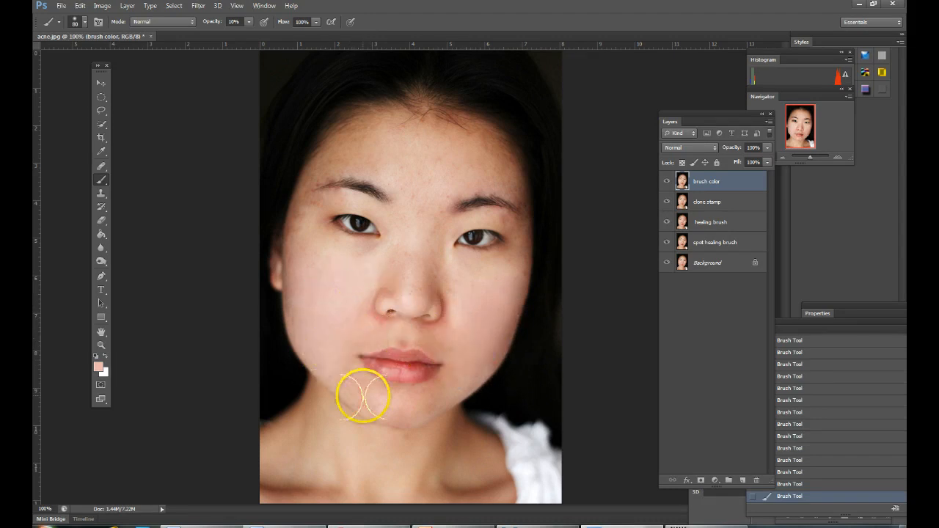
pyautogui.moveTo(355, 389); pyautogui.dragTo(407, 297)
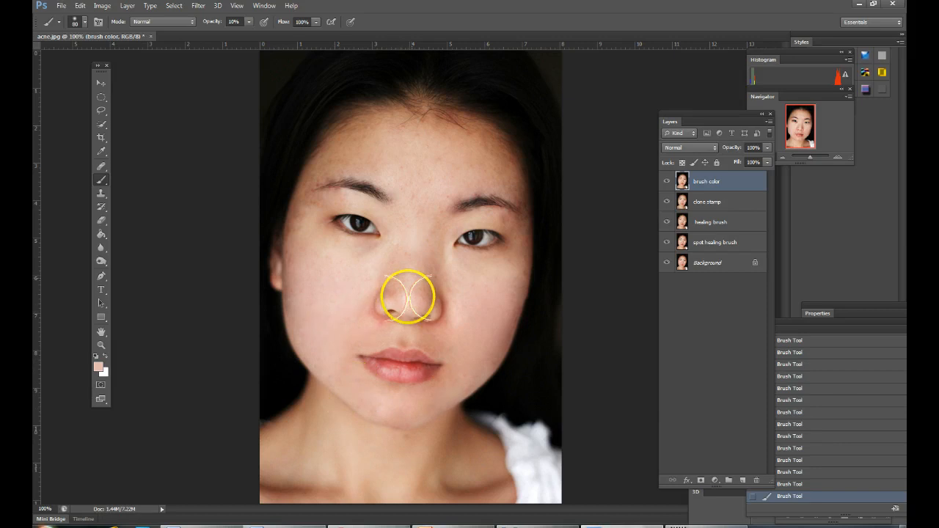
# Brush sampled nearby skin tones over the nose, and with a 50 px brush over the redness around the nostrils and upper lip
pyautogui.keyDown('alt'); pyautogui.click(406, 245); pyautogui.keyUp('alt')
pyautogui.moveTo(399, 251); pyautogui.dragTo(438, 325)
pyautogui.hotkey('ctrl', '+')
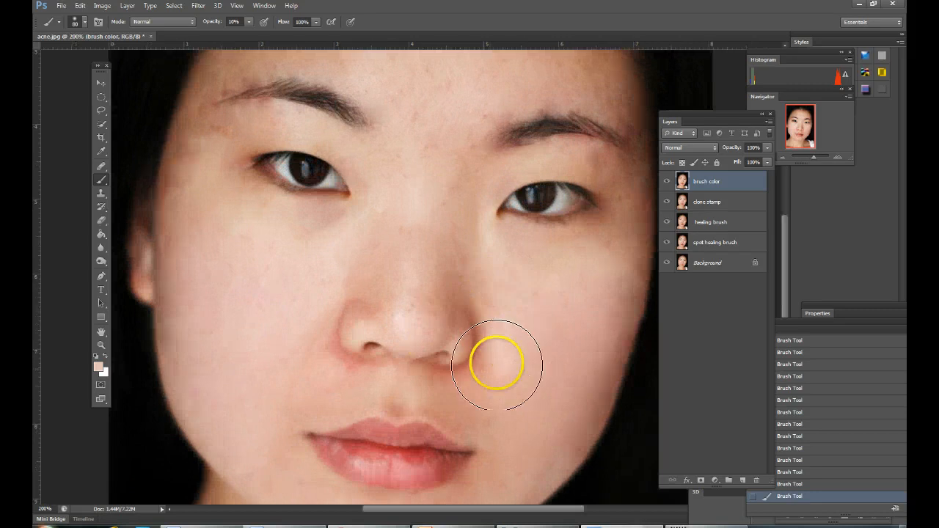
pyautogui.press('[')
pyautogui.press('[')
pyautogui.press('[')
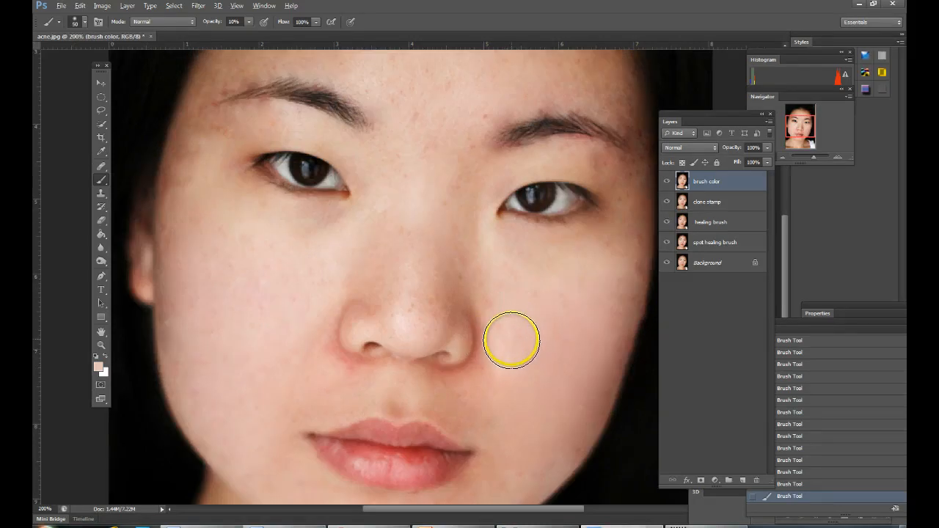
pyautogui.keyDown('alt'); pyautogui.click(504, 339); pyautogui.keyUp('alt')
pyautogui.moveTo(482, 310)
pyautogui.mouseDown()
pyautogui.moveTo(492, 346)
pyautogui.moveTo(482, 309)
pyautogui.moveTo(466, 373)
pyautogui.moveTo(484, 333)
pyautogui.moveTo(423, 384)
pyautogui.mouseUp()
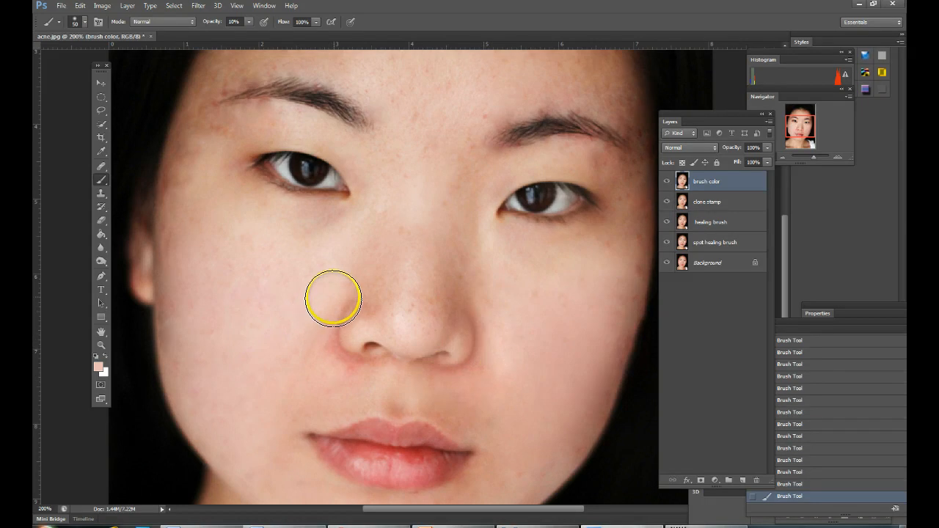
pyautogui.keyDown('alt'); pyautogui.click(330, 295); pyautogui.keyUp('alt')
pyautogui.moveTo(337, 295)
pyautogui.mouseDown()
pyautogui.moveTo(344, 300)
pyautogui.moveTo(325, 325)
pyautogui.moveTo(340, 354)
pyautogui.mouseUp()
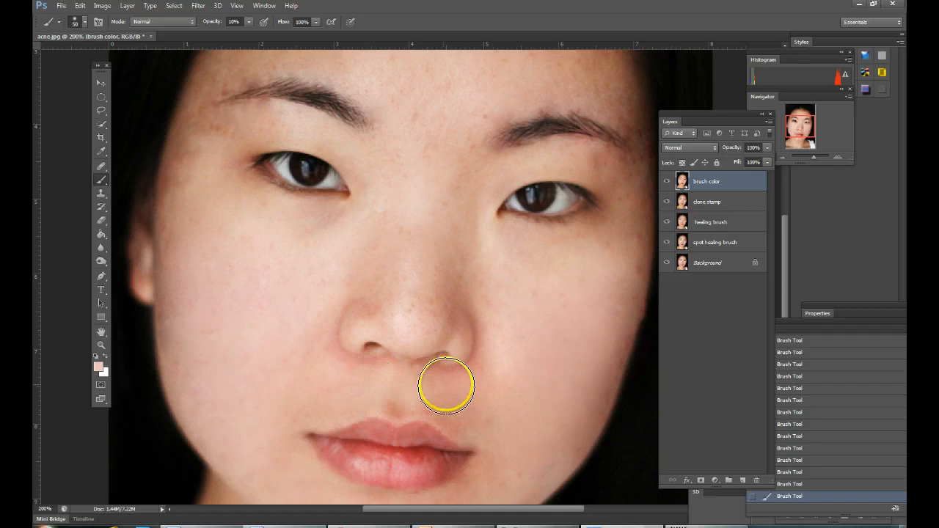
pyautogui.keyDown('alt'); pyautogui.click(505, 387); pyautogui.keyUp('alt')
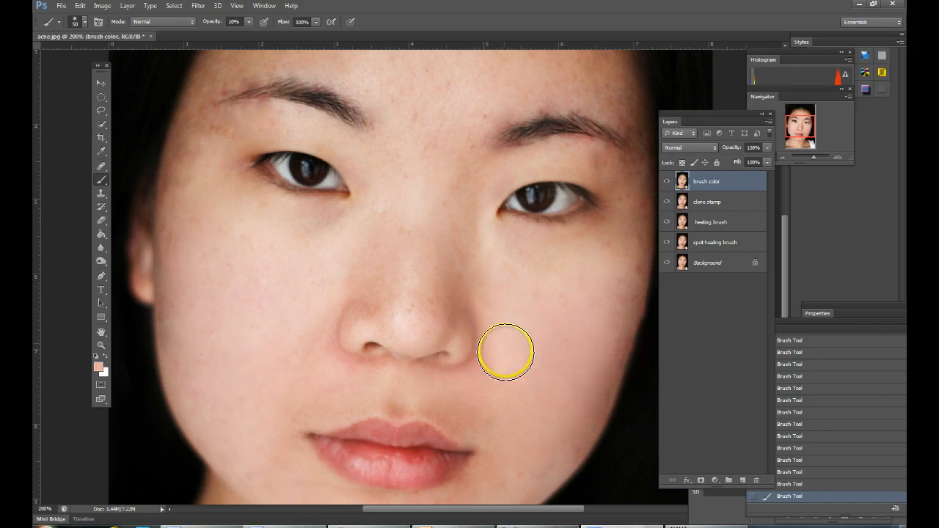
# Fade the last brush stroke to 36% opacity in Normal mode after comparing stronger and weaker settings on the face
pyautogui.click(79, 6)
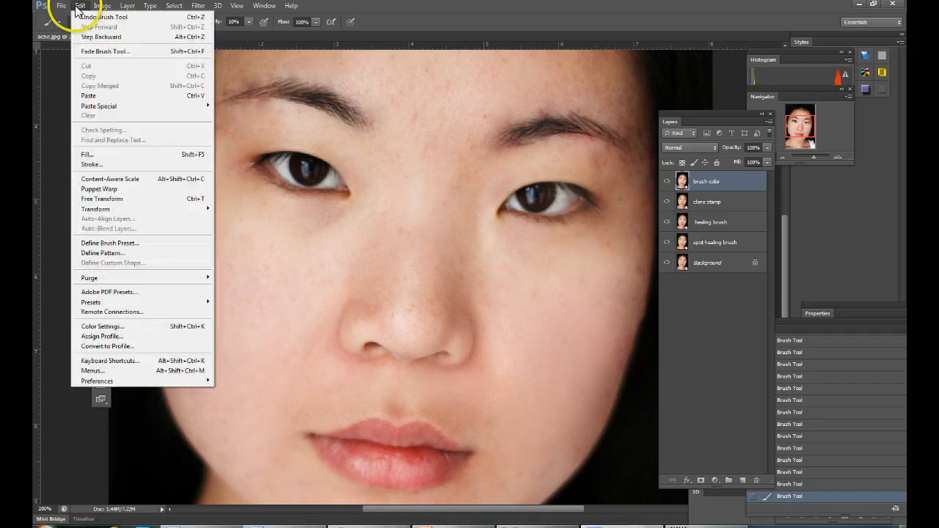
pyautogui.click(92, 52)
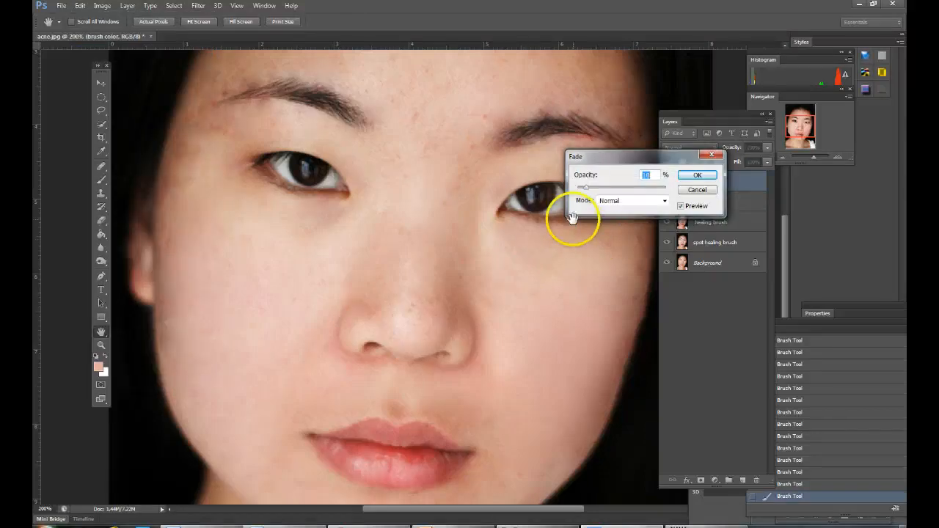
pyautogui.moveTo(599, 187); pyautogui.dragTo(666, 187)
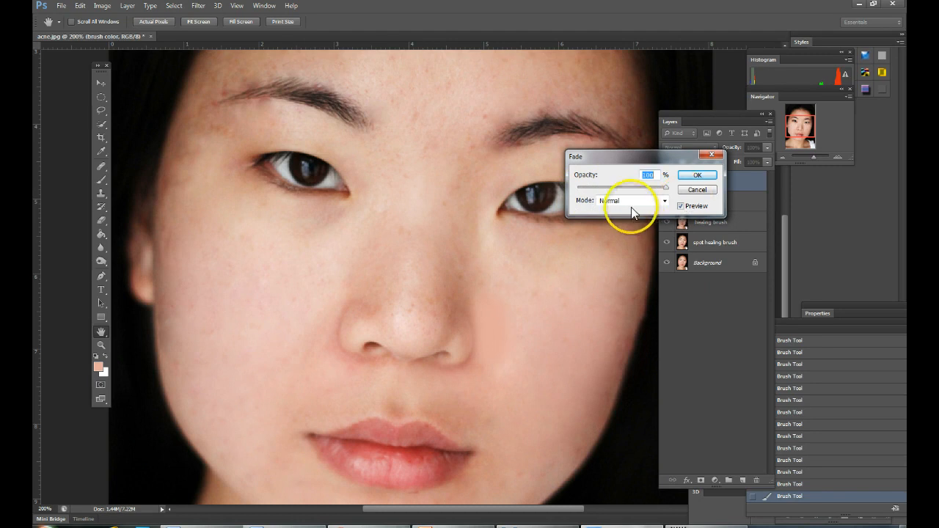
pyautogui.moveTo(471, 308); pyautogui.dragTo(475, 376)
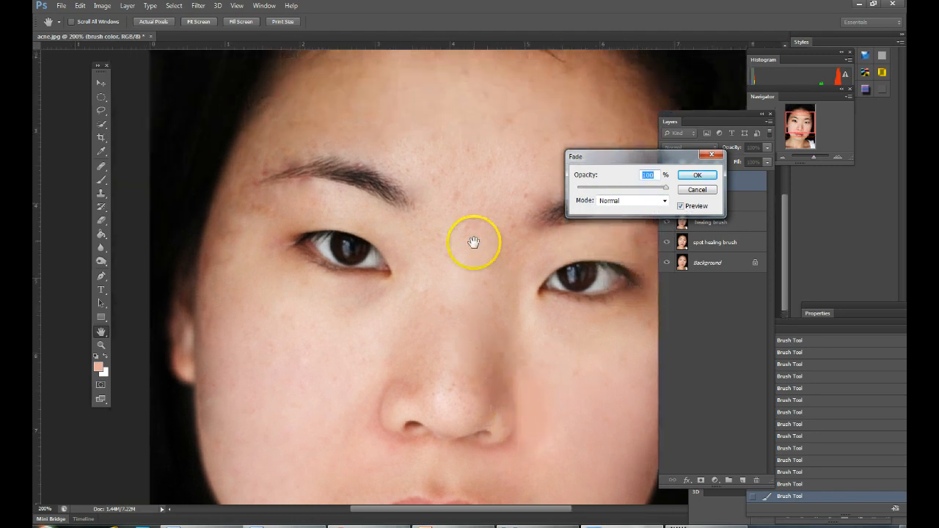
pyautogui.moveTo(474, 242); pyautogui.dragTo(432, 210)
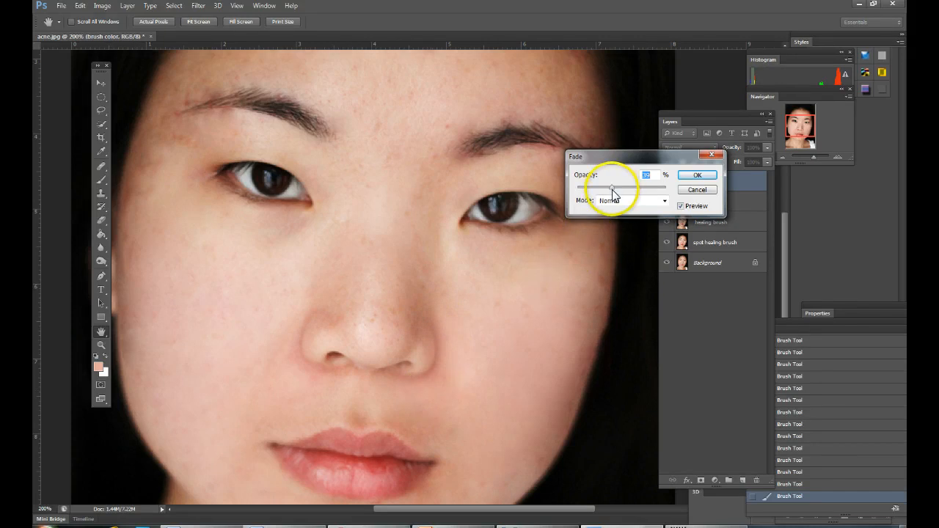
pyautogui.moveTo(661, 187); pyautogui.dragTo(663, 192)
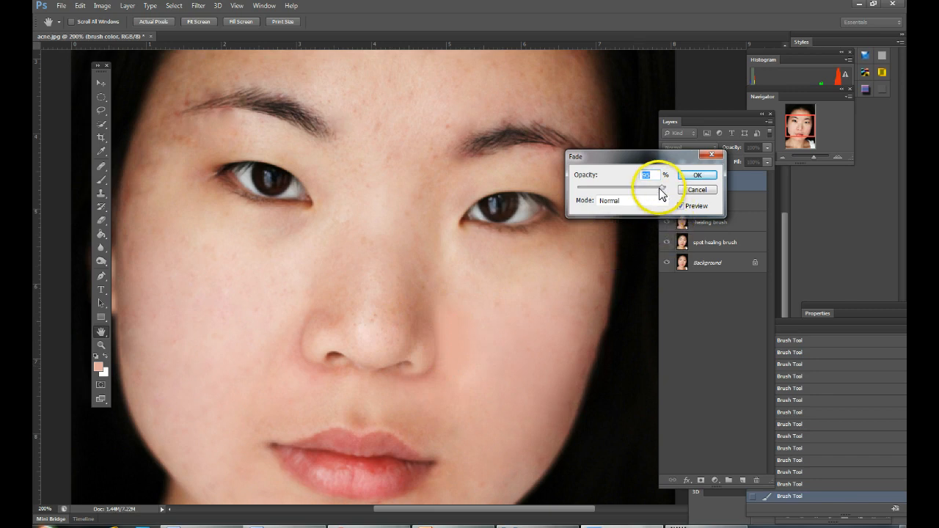
pyautogui.moveTo(621, 187); pyautogui.dragTo(580, 192)
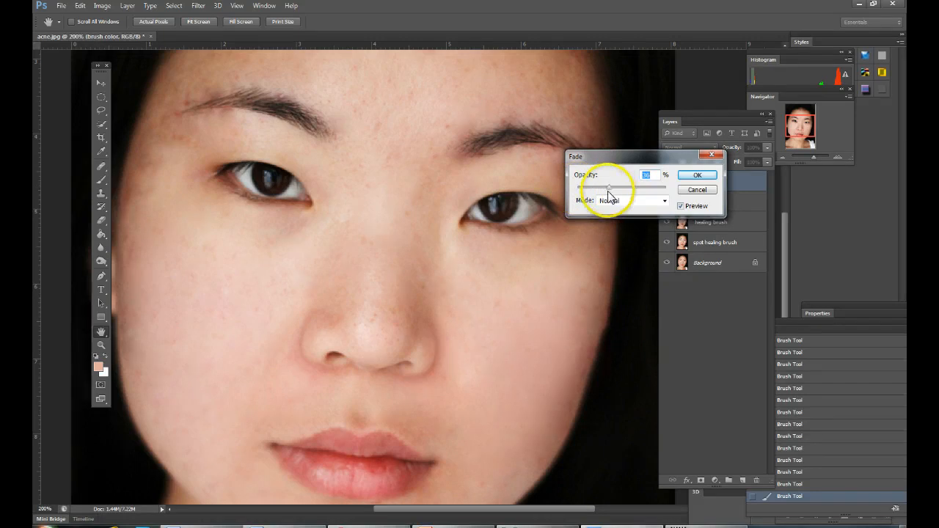
pyautogui.click(697, 176)
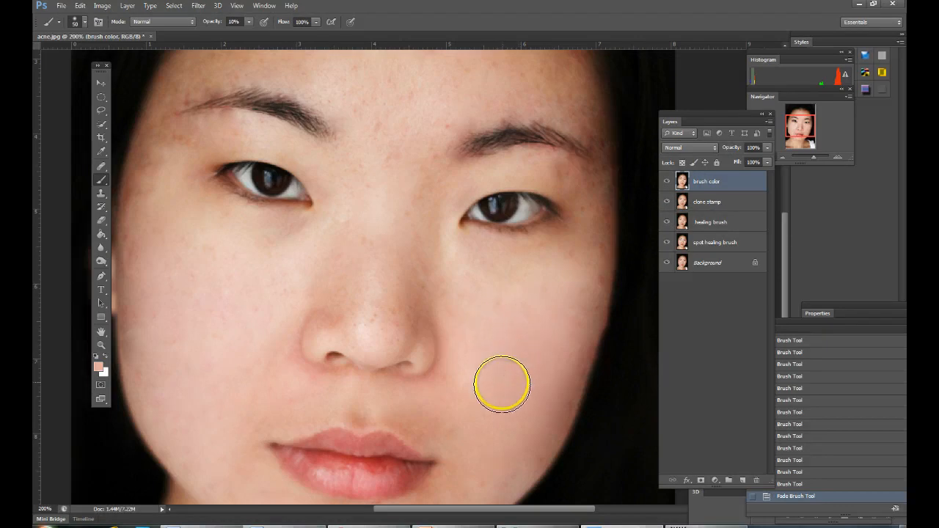
# Sample a mid-forehead skin tone and brush it between the eyebrows and over the area above the image-right eyebrow
pyautogui.press('space')
pyautogui.moveTo(508, 329); pyautogui.dragTo(480, 419)
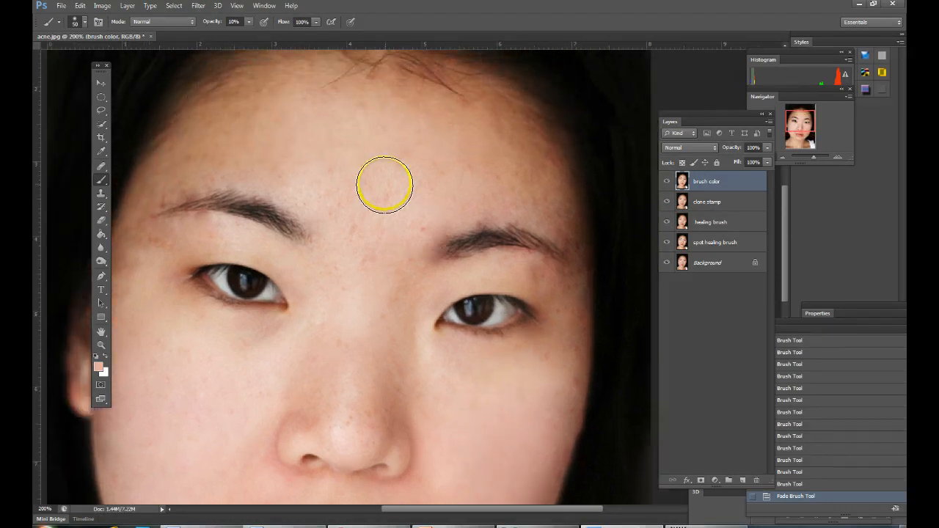
pyautogui.keyDown('alt'); pyautogui.click(374, 171); pyautogui.keyUp('alt')
pyautogui.moveTo(357, 188)
pyautogui.mouseDown()
pyautogui.moveTo(311, 174)
pyautogui.moveTo(335, 280)
pyautogui.moveTo(372, 269)
pyautogui.mouseUp()
pyautogui.moveTo(432, 213)
pyautogui.mouseDown()
pyautogui.moveTo(408, 236)
pyautogui.moveTo(449, 218)
pyautogui.moveTo(421, 266)
pyautogui.mouseUp()
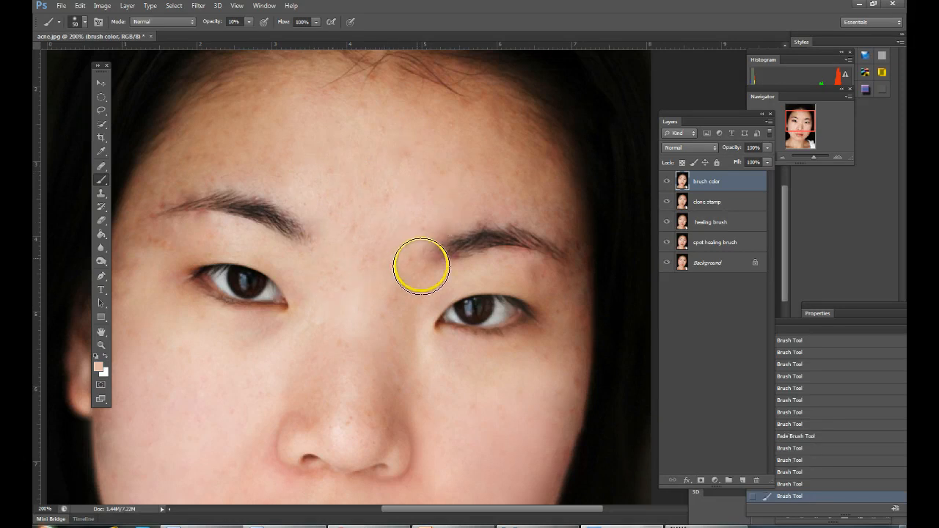
pyautogui.click(421, 248)
pyautogui.click(421, 238)
pyautogui.click(458, 216)
pyautogui.click(495, 193)
pyautogui.click(454, 201)
pyautogui.click(530, 204)
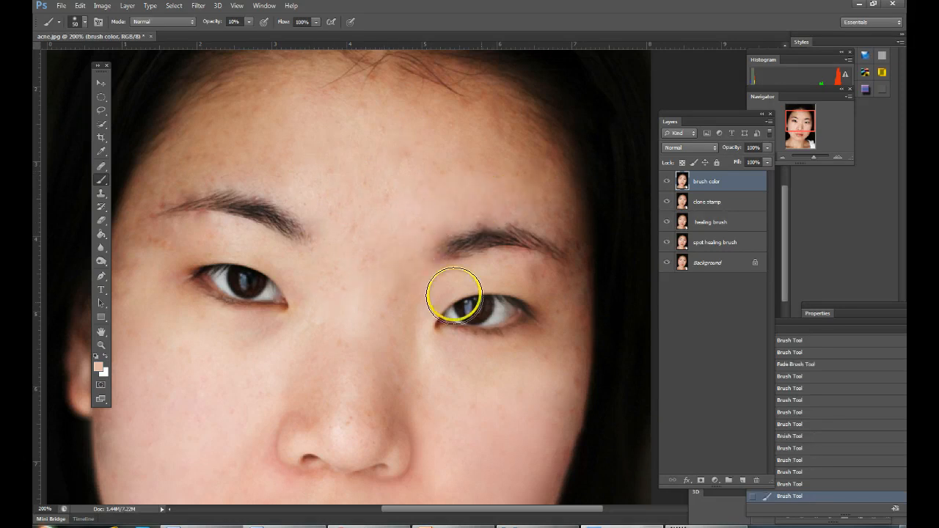
# Sample skin tones from each upper eyelid and brush them over the eyelids toward the outer corners of the eyes
pyautogui.keyDown('alt'); pyautogui.click(492, 277); pyautogui.keyUp('alt')
pyautogui.moveTo(491, 275)
pyautogui.mouseDown()
pyautogui.moveTo(515, 267)
pyautogui.moveTo(563, 300)
pyautogui.mouseUp()
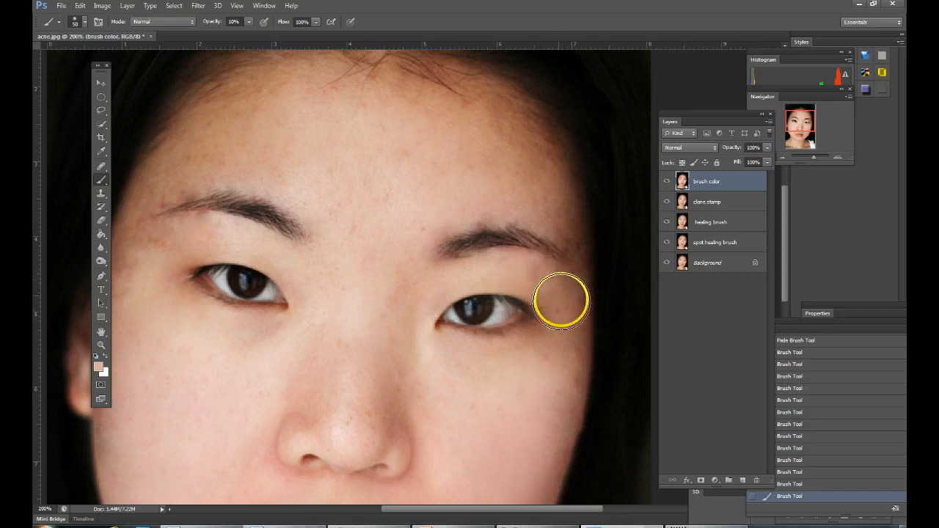
pyautogui.keyDown('alt'); pyautogui.click(220, 223); pyautogui.keyUp('alt')
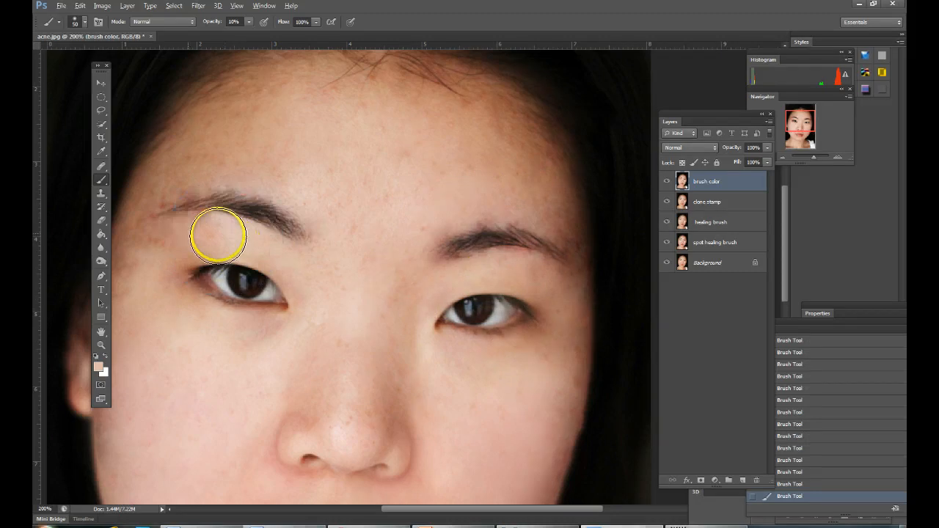
pyautogui.moveTo(220, 235); pyautogui.dragTo(204, 235)
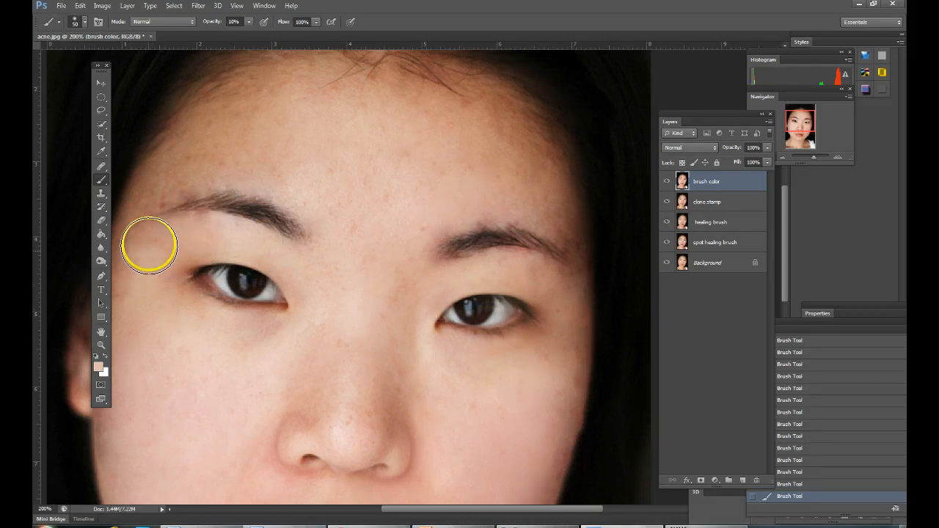
# Sample forehead skin tones above the image-left eyebrow and brush them over the blotchy skin toward the temple
pyautogui.moveTo(268, 319); pyautogui.dragTo(299, 311)
pyautogui.keyDown('alt'); pyautogui.click(341, 150); pyautogui.keyUp('alt')
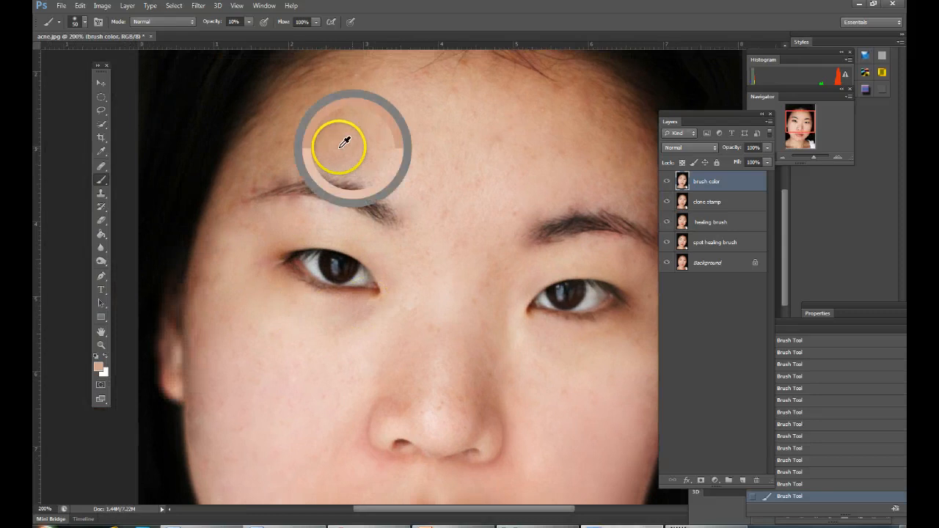
pyautogui.moveTo(324, 146)
pyautogui.mouseDown()
pyautogui.moveTo(291, 145)
pyautogui.moveTo(262, 167)
pyautogui.mouseUp()
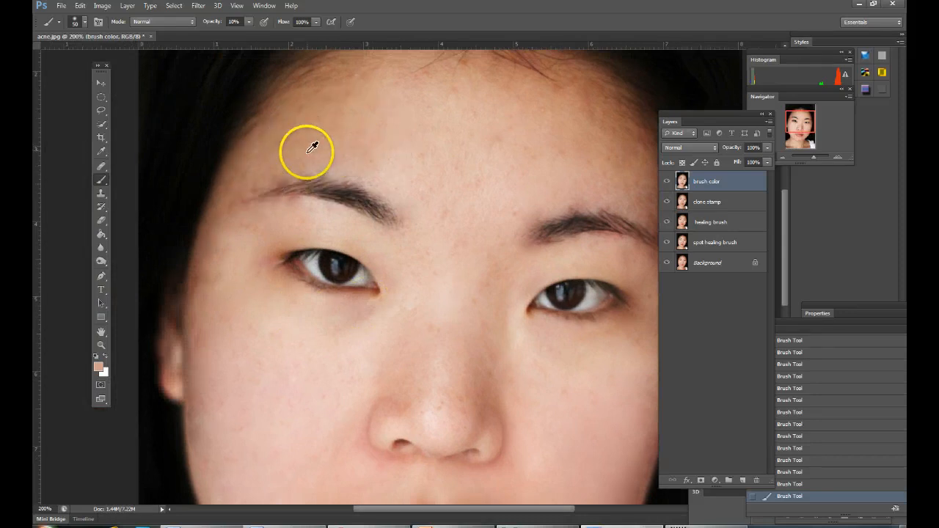
pyautogui.keyDown('alt'); pyautogui.click(254, 170); pyautogui.keyUp('alt')
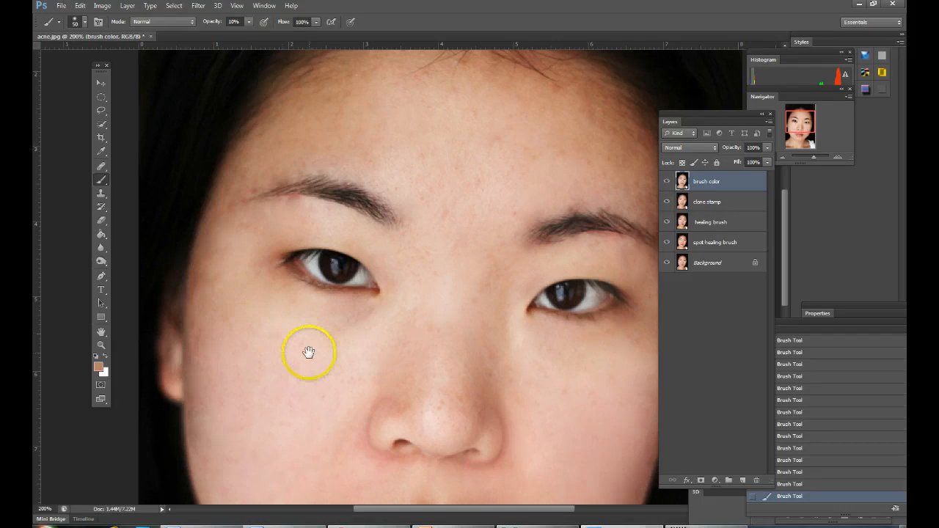
# Compare the whole portrait with the brush color layer hidden and shown, and examine the nose and cheeks close up
pyautogui.moveTo(309, 353); pyautogui.dragTo(229, 269)
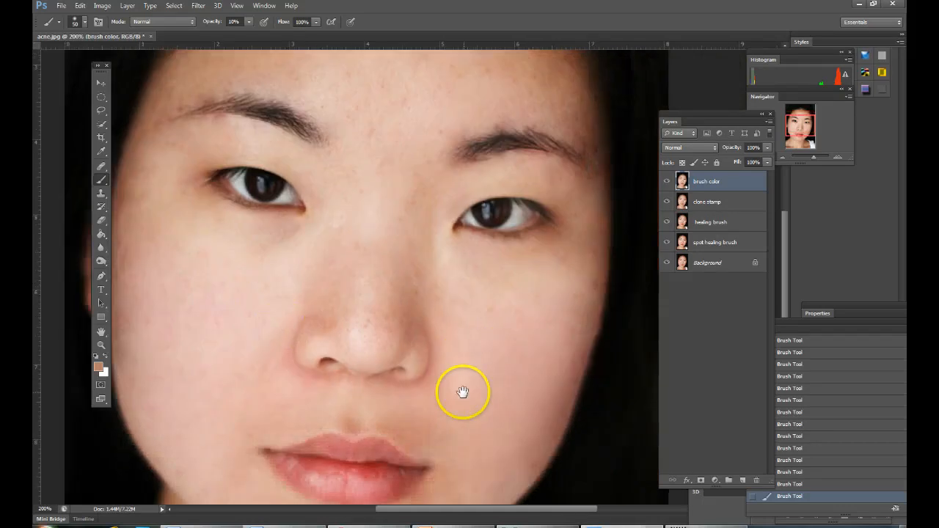
pyautogui.scroll(1, 488, 371)
pyautogui.hotkey('ctrl', '-')
pyautogui.hotkey('ctrl', '-')
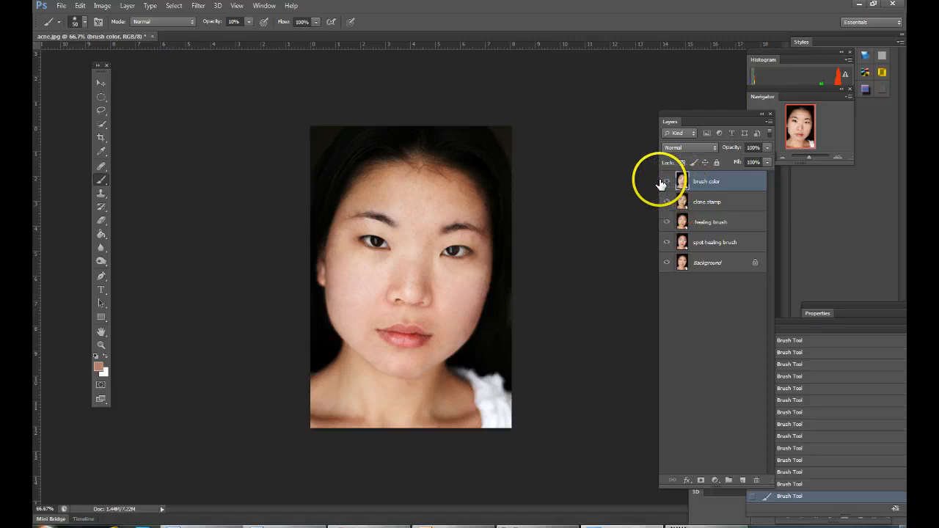
pyautogui.hotkey('ctrl', '+')
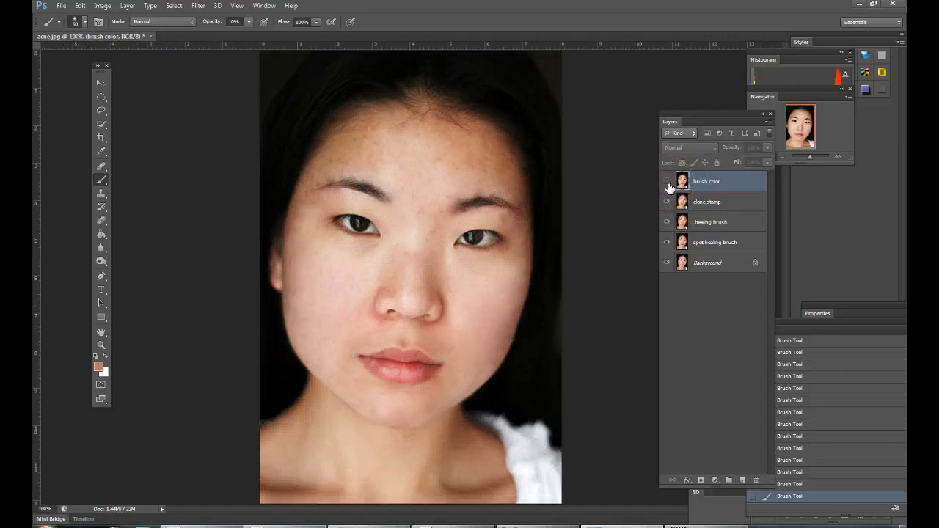
pyautogui.click(667, 182)
pyautogui.click(668, 184)
pyautogui.click(667, 182)
pyautogui.click(667, 182)
pyautogui.click(667, 182)
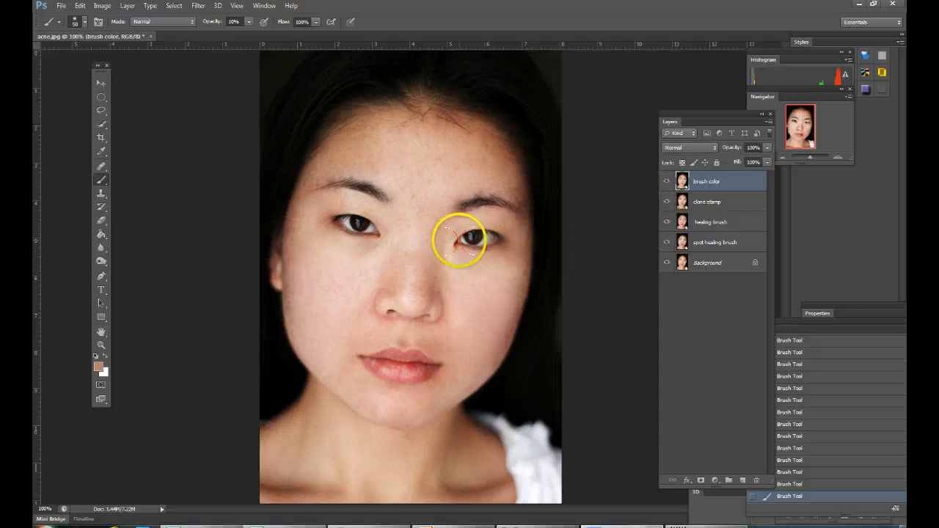
pyautogui.hotkey('ctrl', '+')
pyautogui.hotkey('ctrl', '+')
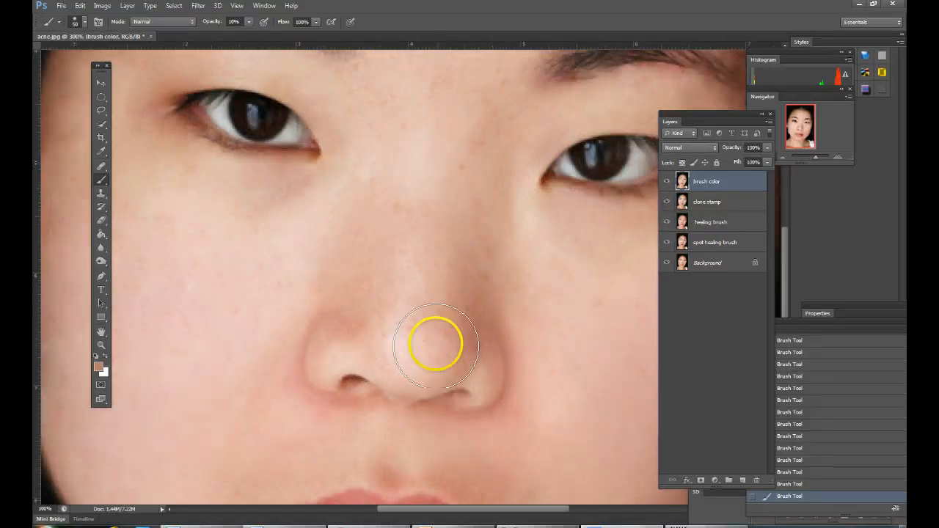
pyautogui.hotkey('ctrl', '-')
pyautogui.hotkey('ctrl', '-')
pyautogui.hotkey('ctrl', '-')
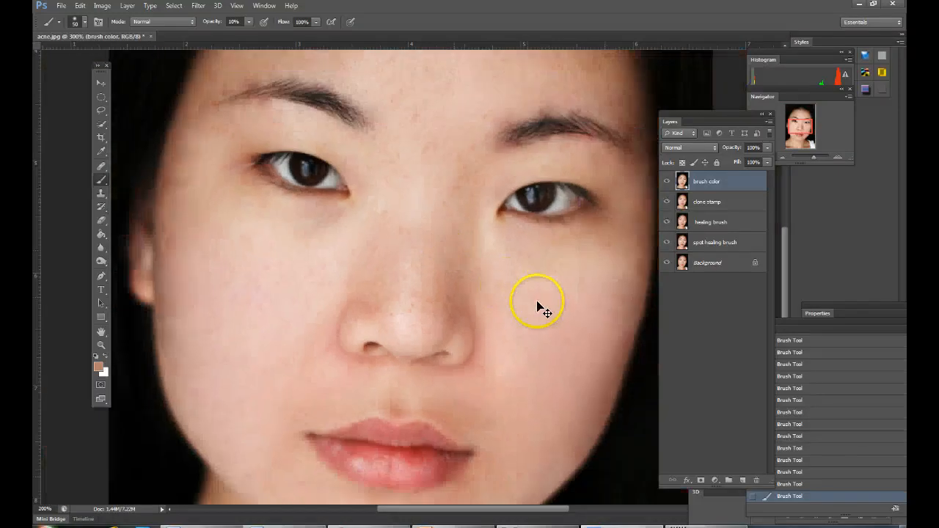